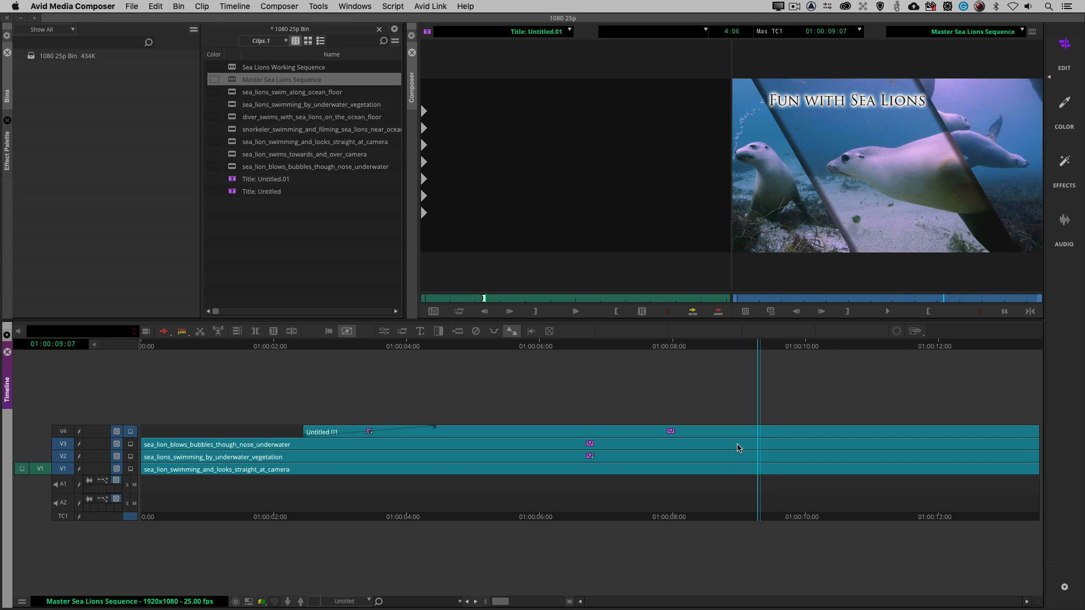
Review the Master Sea Lions Sequence composite and inspect the S_GlowEdges parameters on the V4 title at 01:00:06:18.
drag(737, 448, 440, 574)
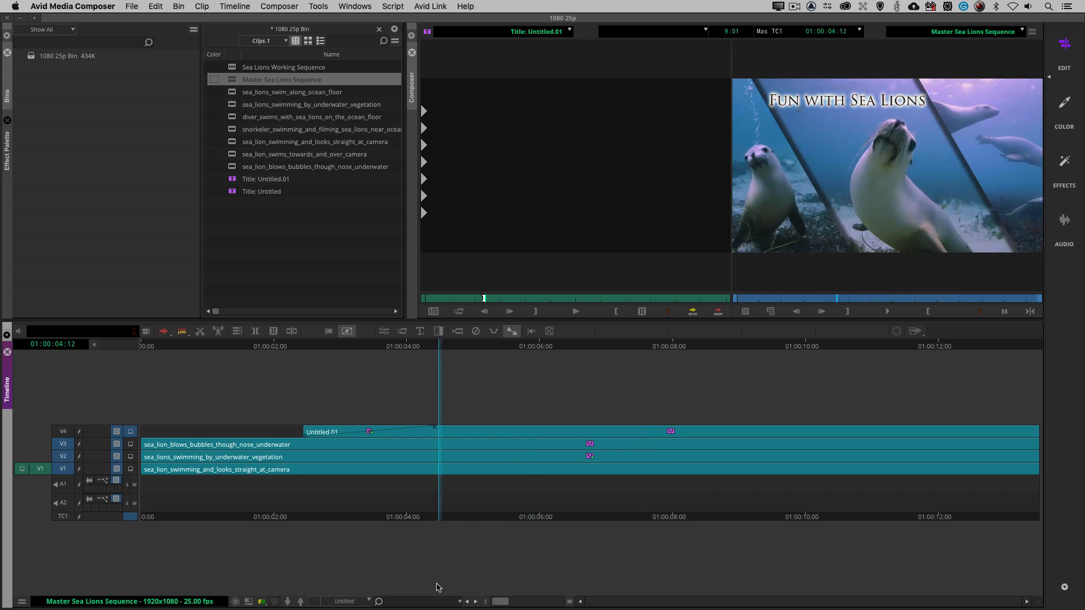
drag(546, 496, 541, 543)
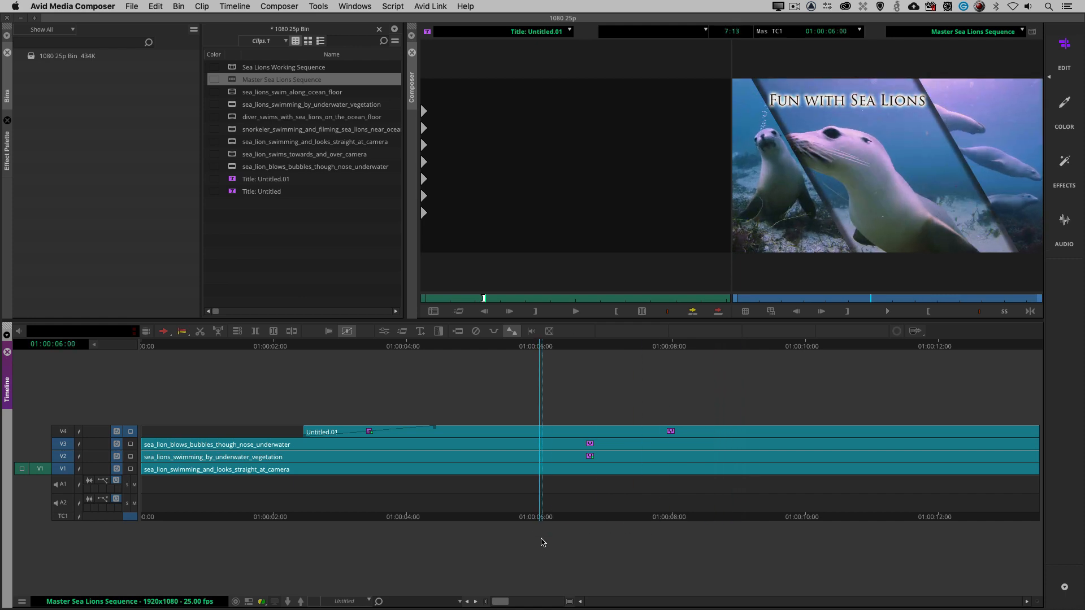
key(shift+F8)
click(589, 427)
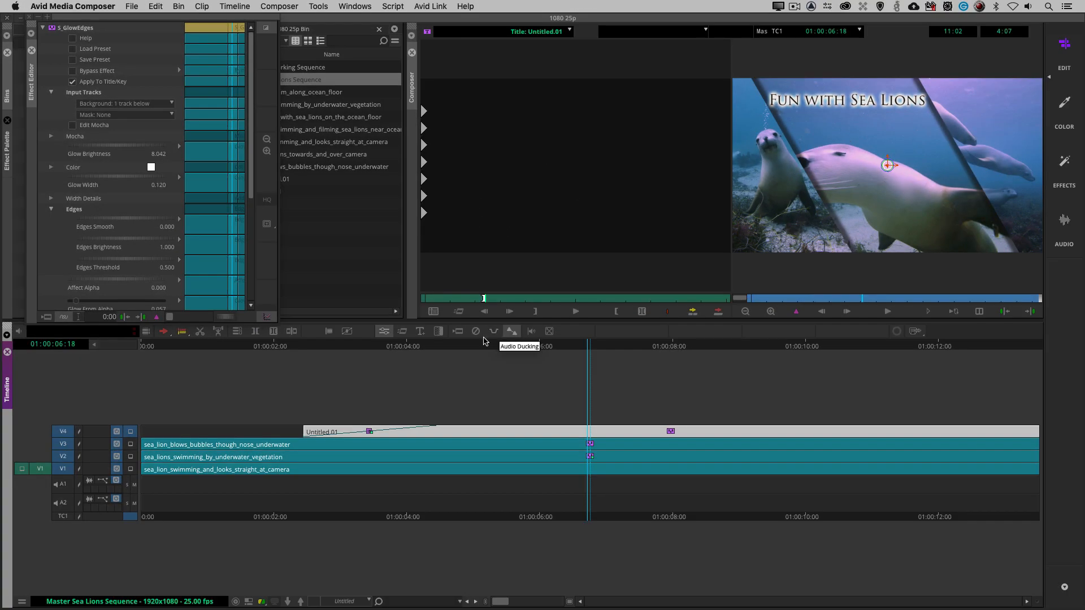
key(y)
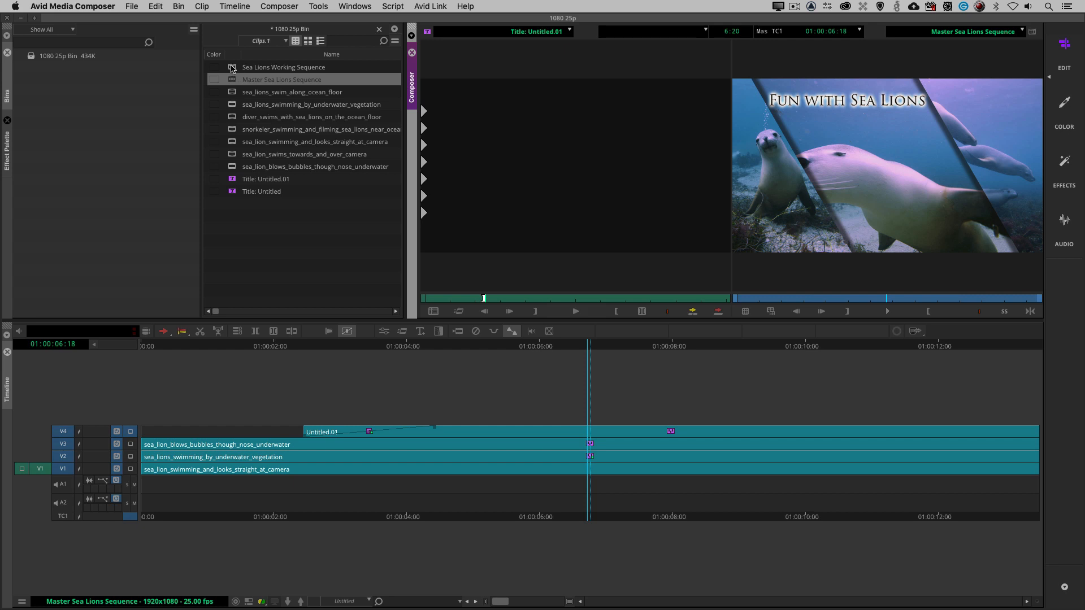
Load Sea Lions Working Sequence into the timeline and monitor its three video tracks one at a time.
double_click(231, 68)
drag(462, 425, 367, 459)
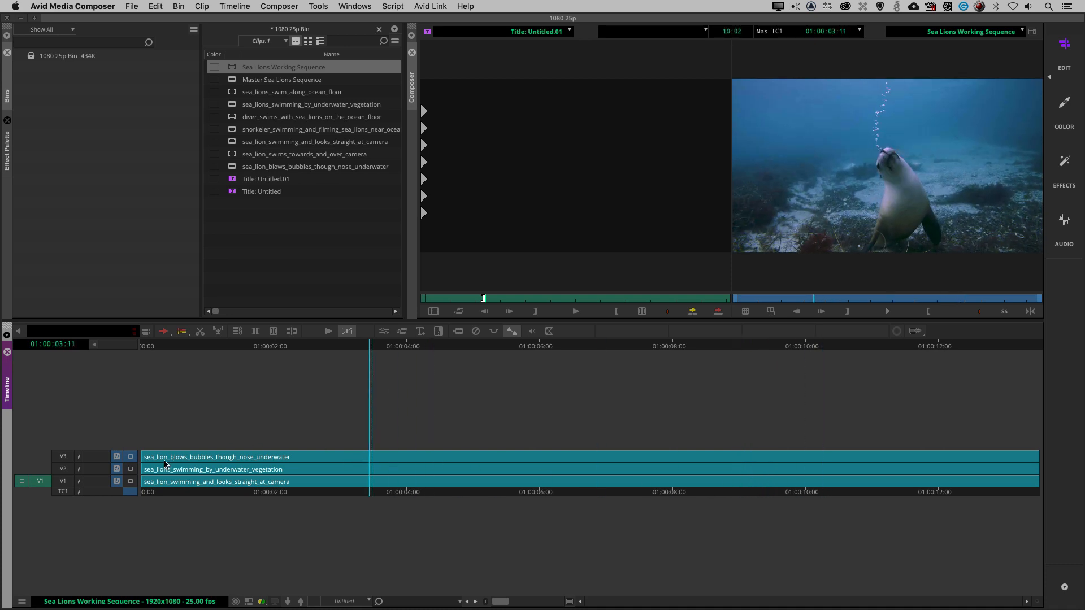
click(130, 470)
click(130, 482)
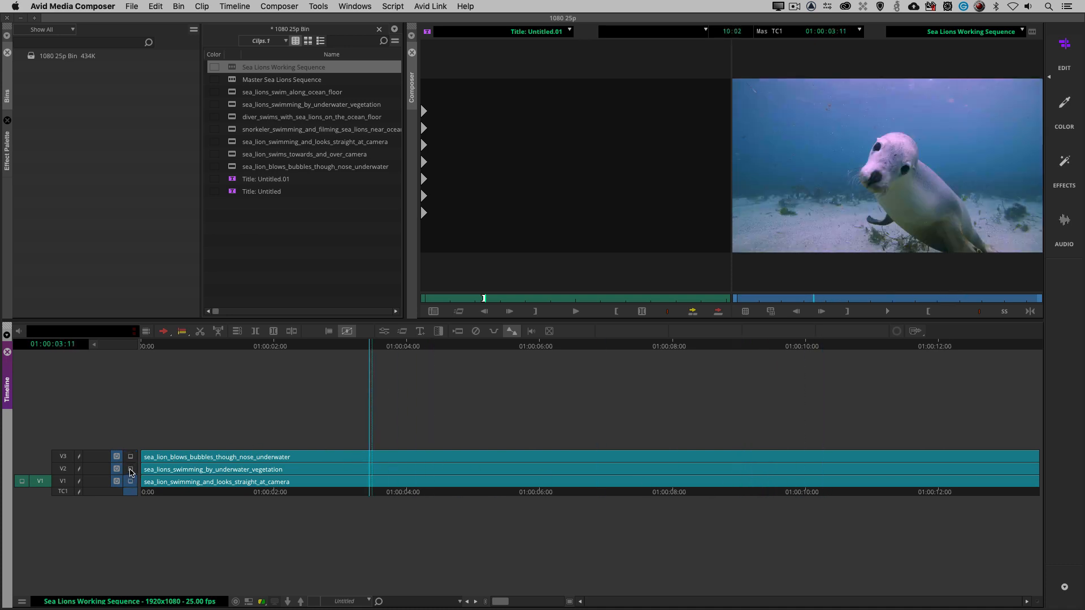
click(131, 469)
click(130, 456)
click(131, 469)
click(130, 481)
Park the playhead at 01:00:05:10, monitor V2 and V3 in turn, and save the bin.
drag(416, 473, 500, 507)
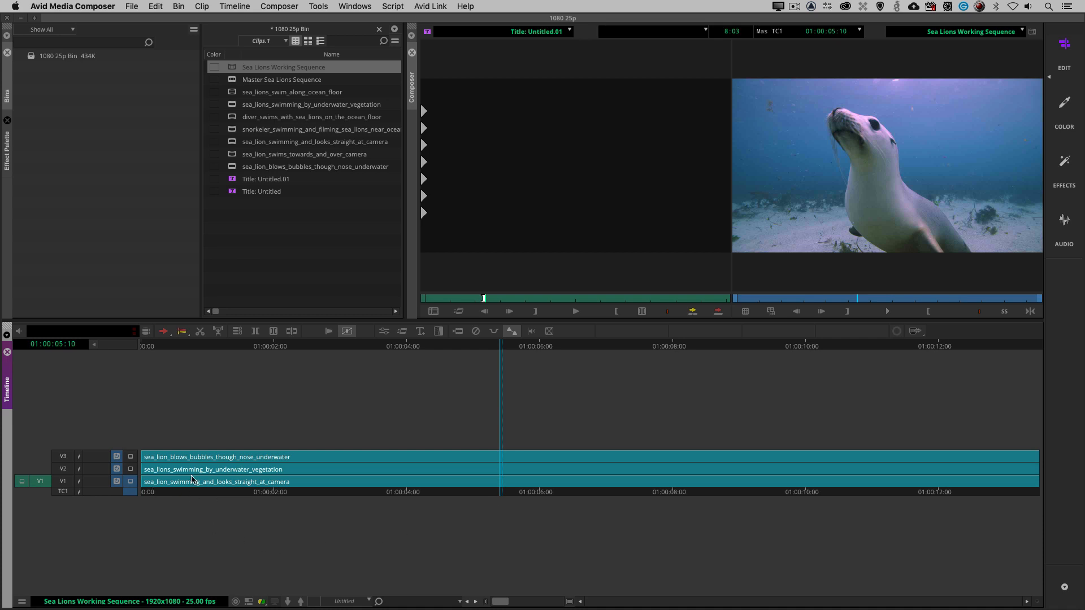
click(131, 472)
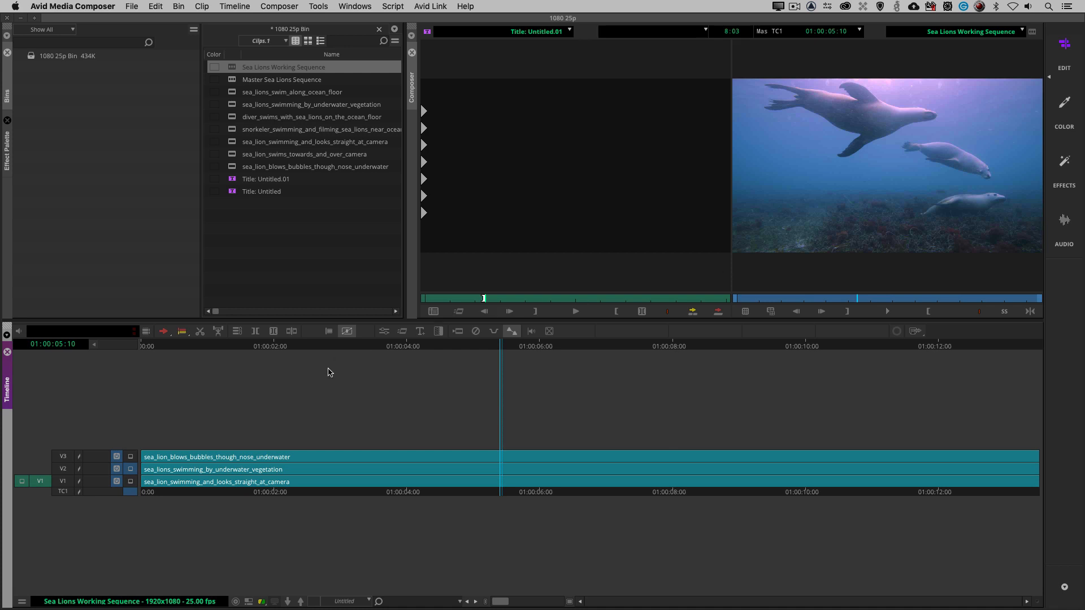
click(133, 457)
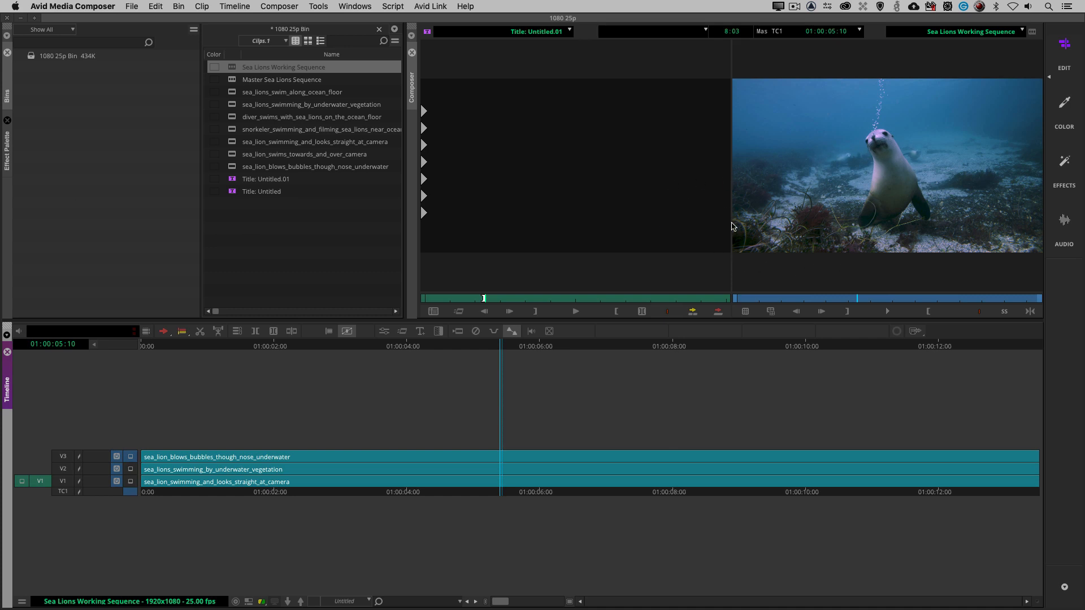
key(super+s)
Monitor V2, search the effect palette for S_Effect, and apply it to the underwater vegetation clip on V2.
click(131, 469)
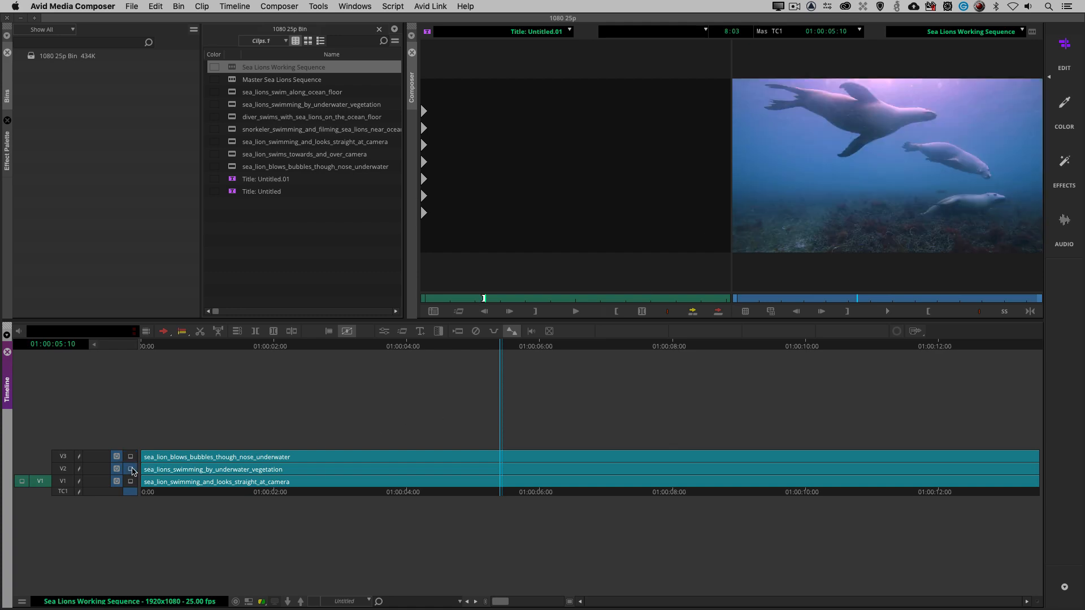
key(super+8)
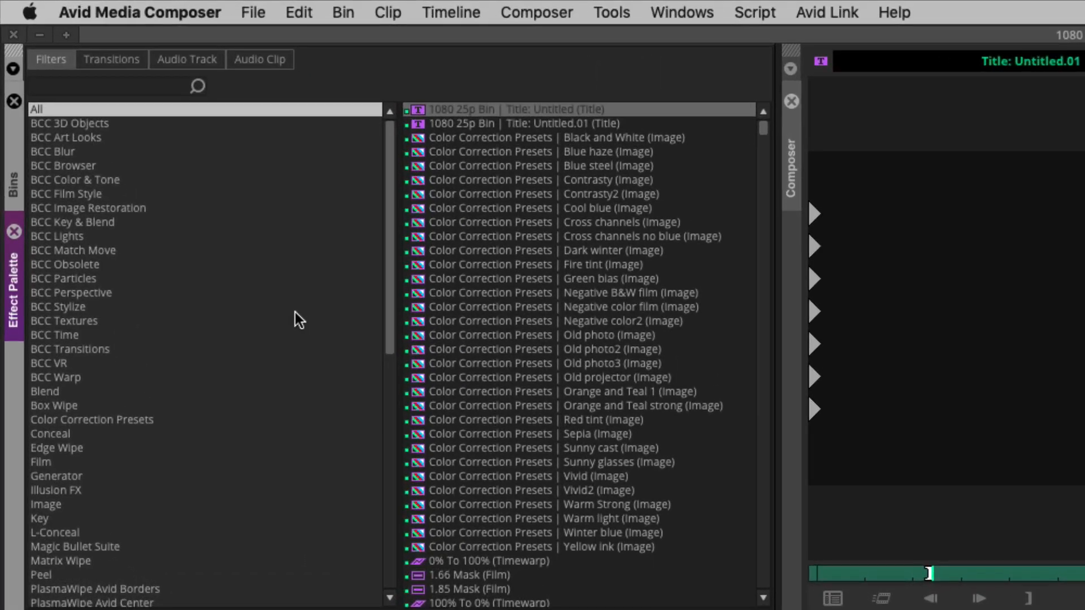
click(123, 83)
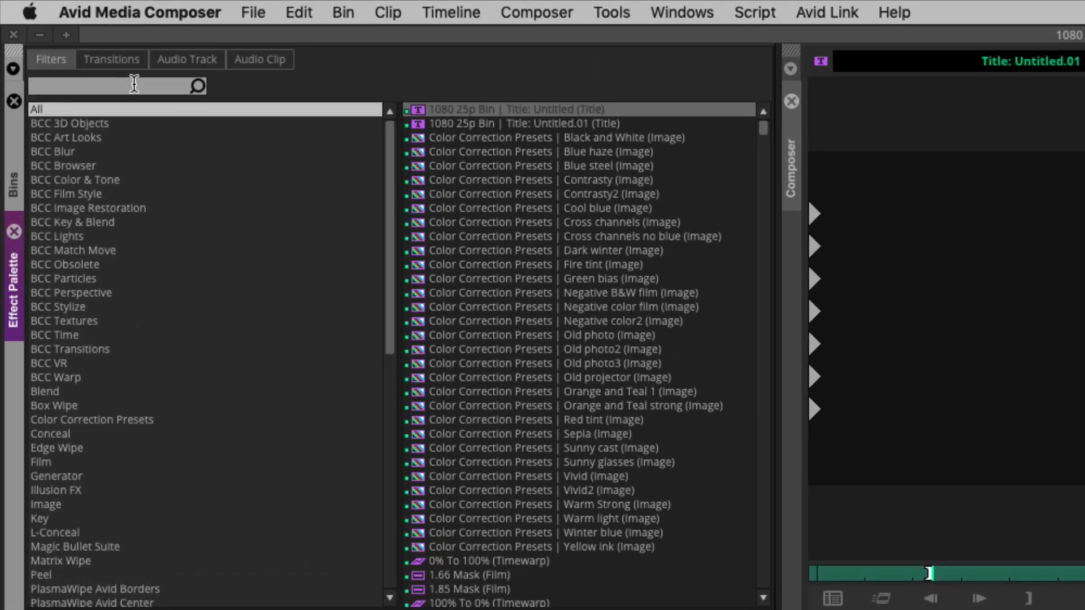
text(S_Eff)
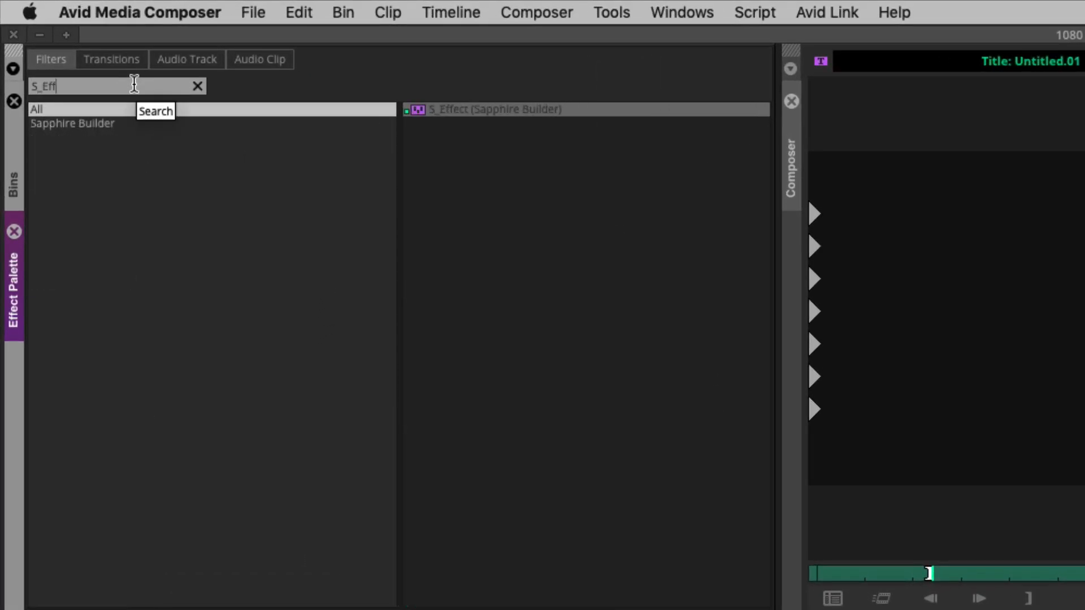
text(ect)
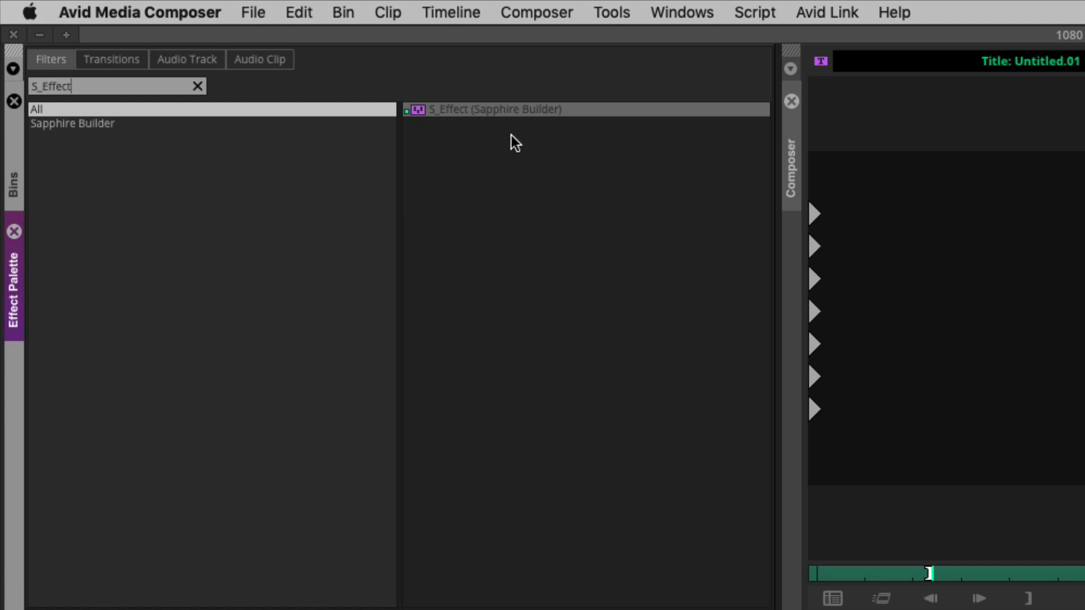
drag(432, 109, 505, 471)
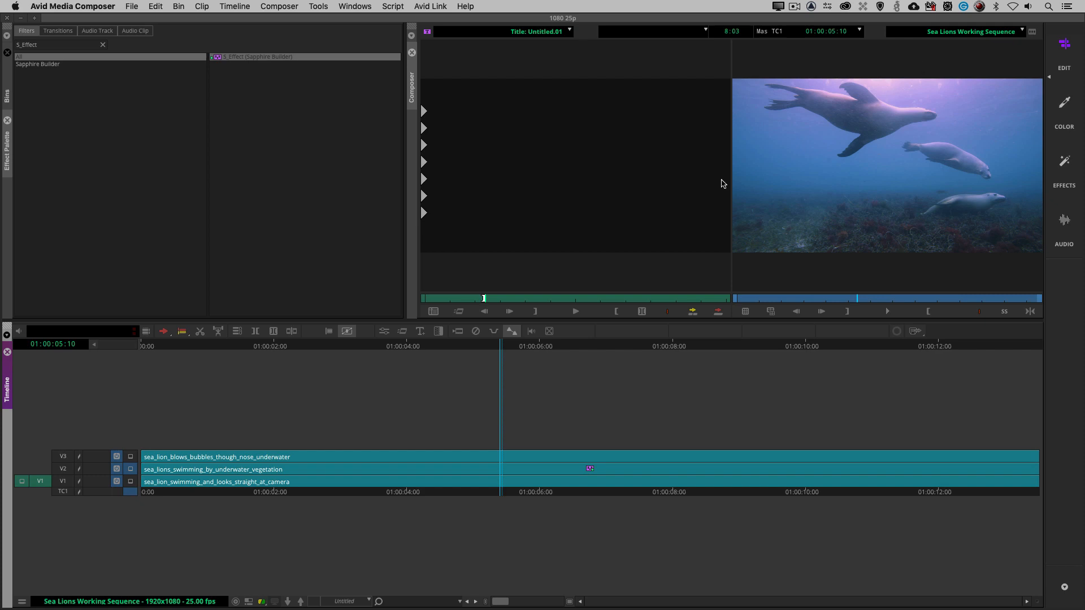
Open the V2 clip's S_Effect in the Sapphire Effect Builder and enable Preview Selected Node.
click(130, 457)
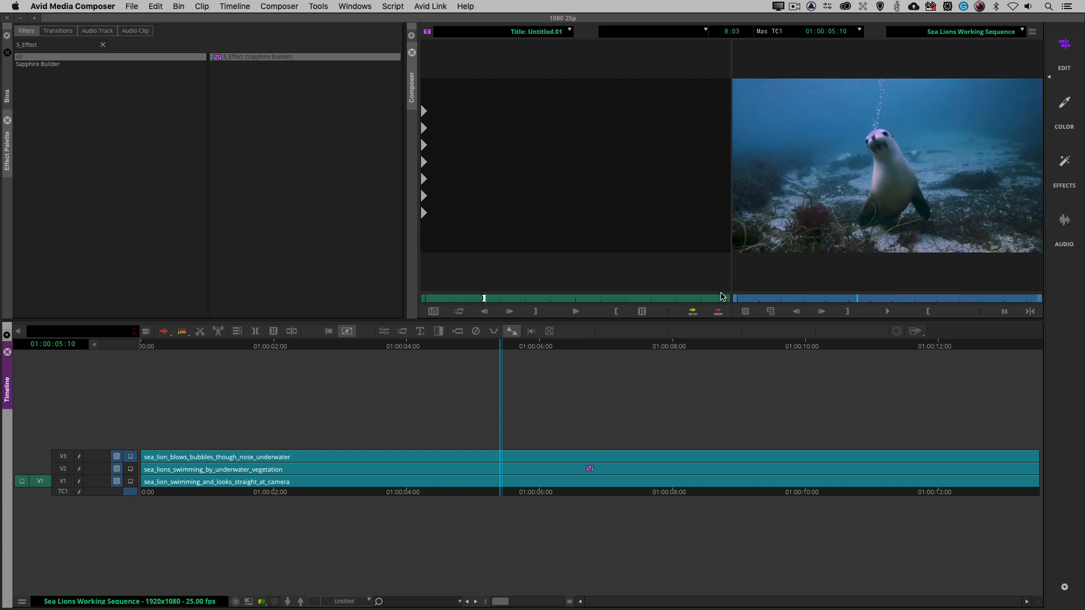
click(130, 469)
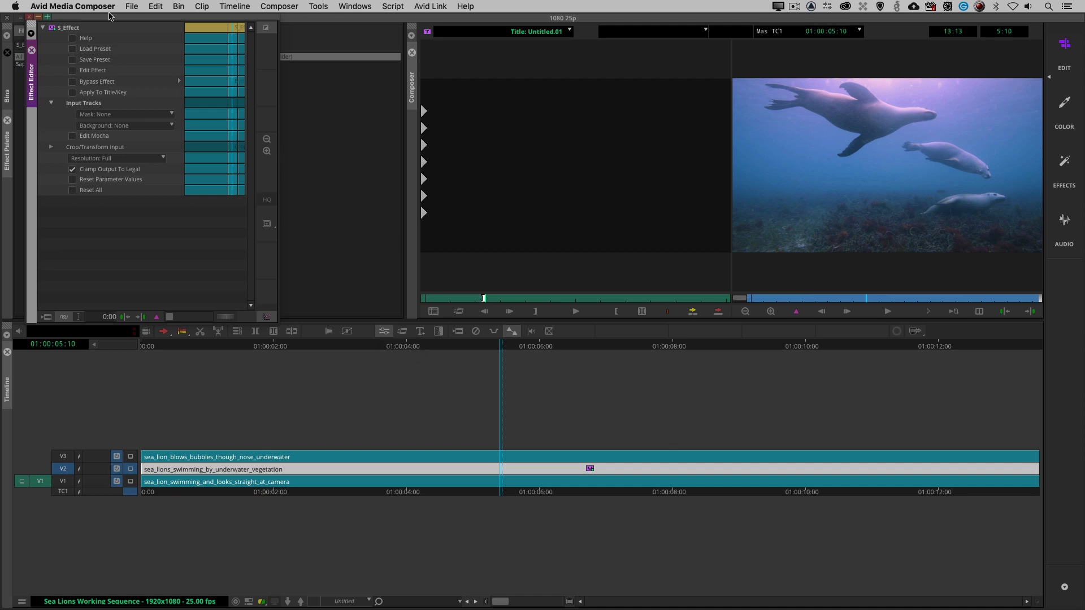
drag(109, 20, 231, 35)
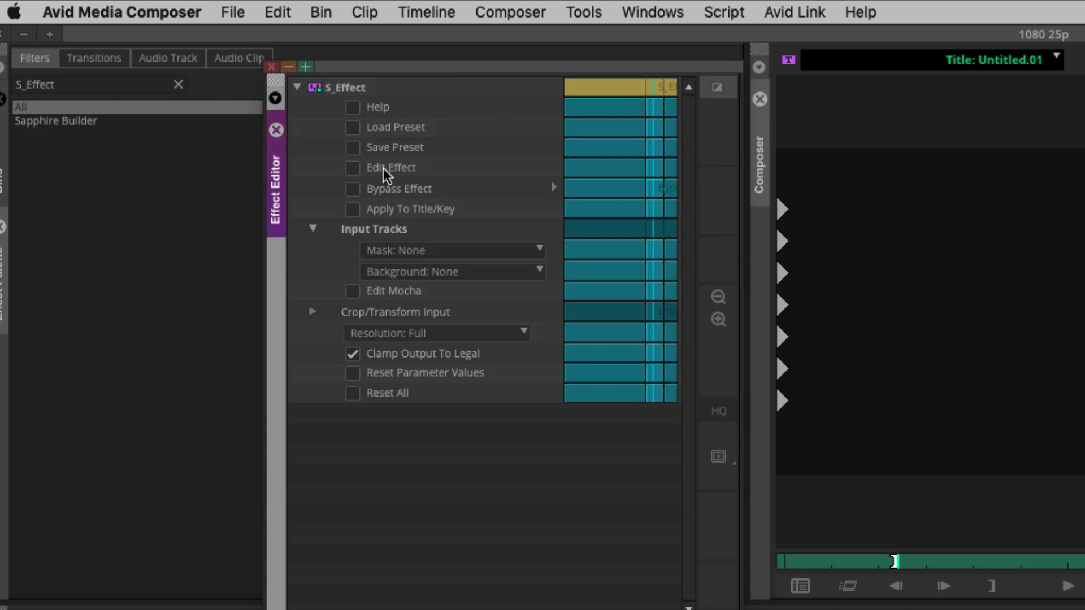
click(388, 167)
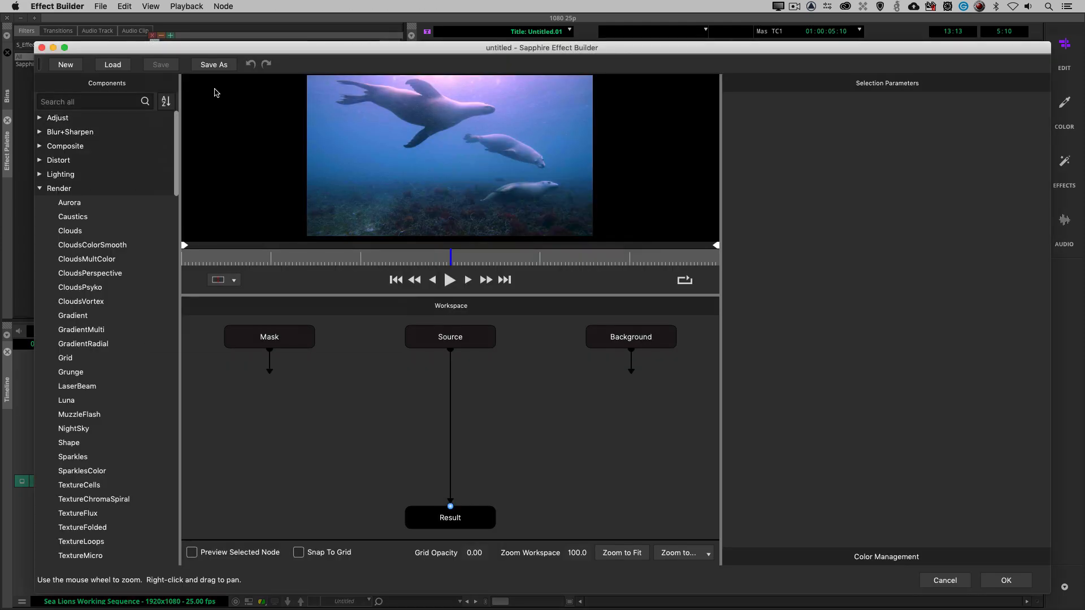
click(456, 346)
click(206, 554)
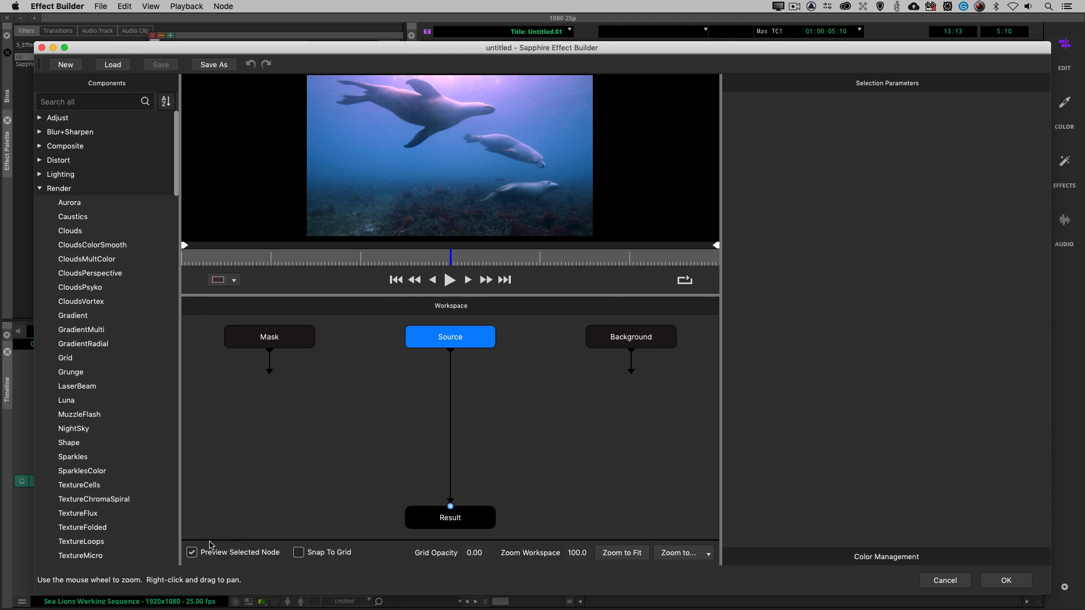
Preview the Mask, Source and Background nodes individually in the Effect Builder.
click(282, 335)
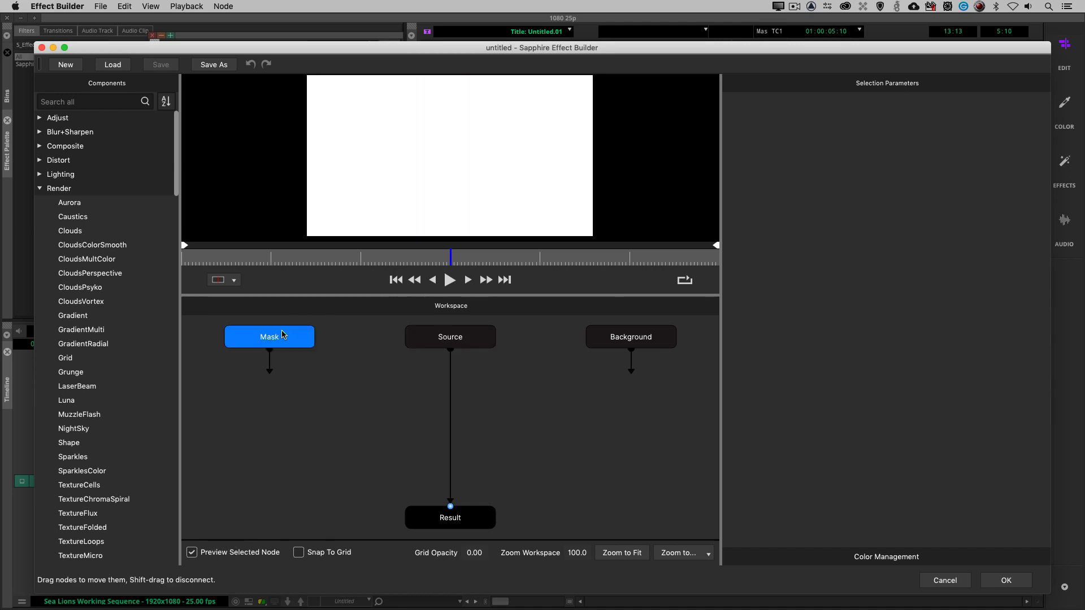
click(478, 342)
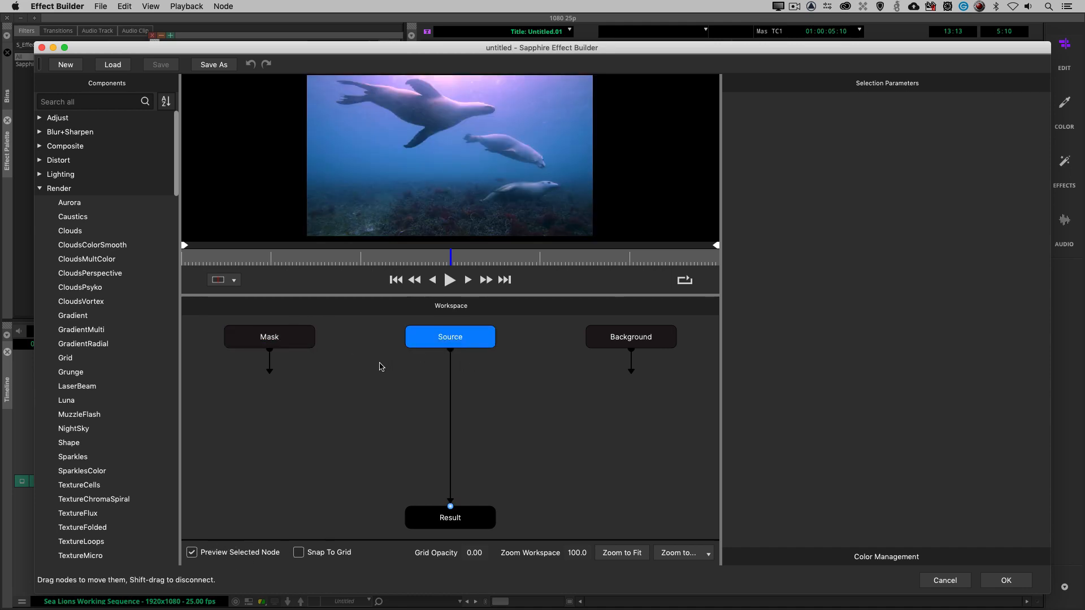
click(664, 338)
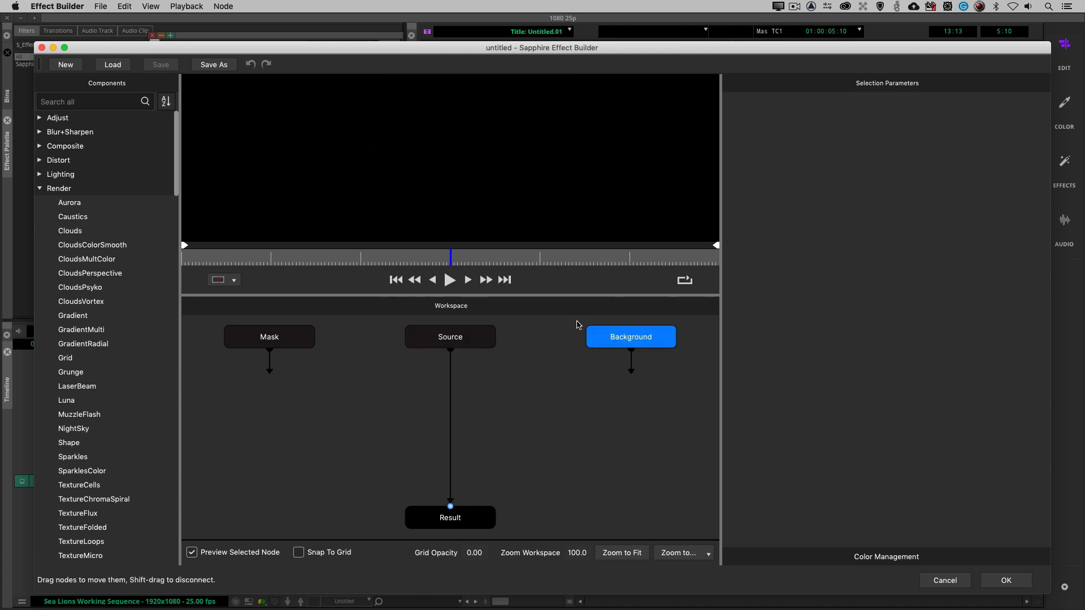
Collapse the Render, Stylize, Time, Transitions and Tools categories in the Effect Builder's component list.
click(40, 189)
click(40, 203)
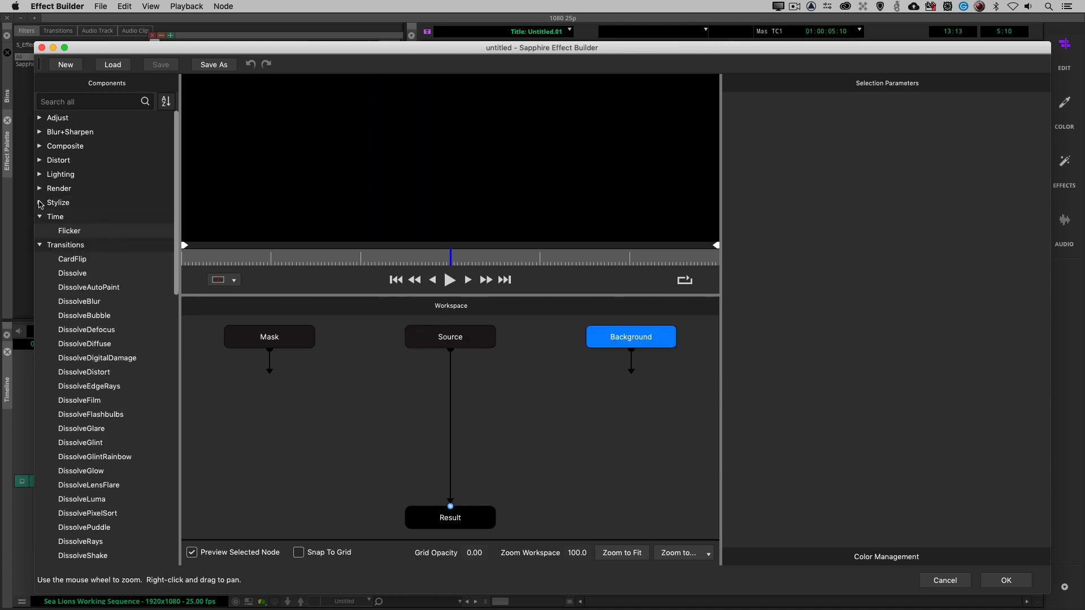
click(40, 217)
click(41, 231)
click(43, 246)
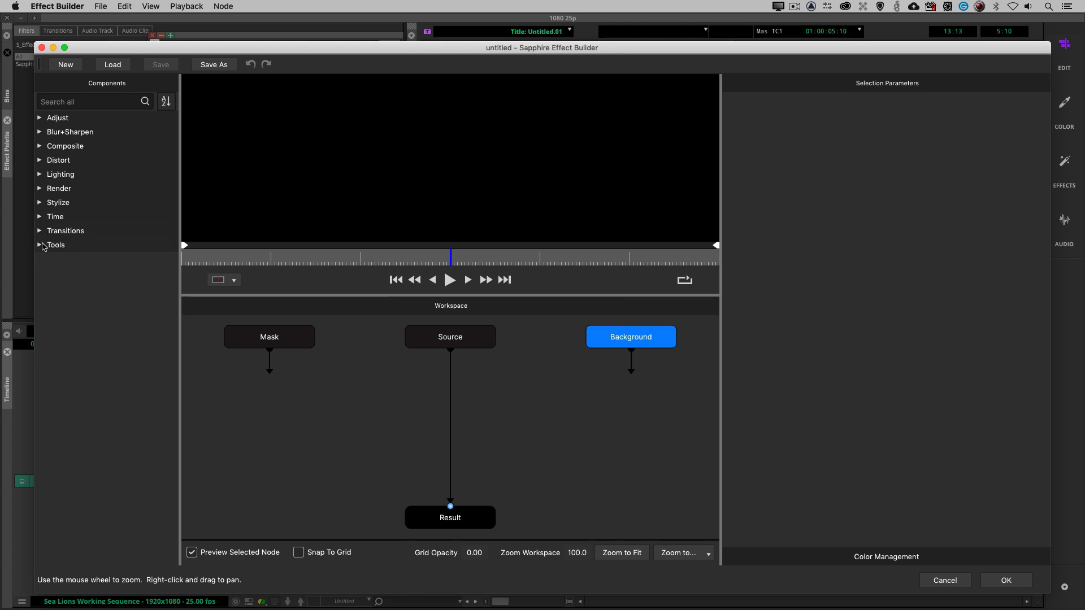
Close the Effect Builder and set the S_Effect background input to 1 track below, then compare the V1 and V2 clips.
click(43, 49)
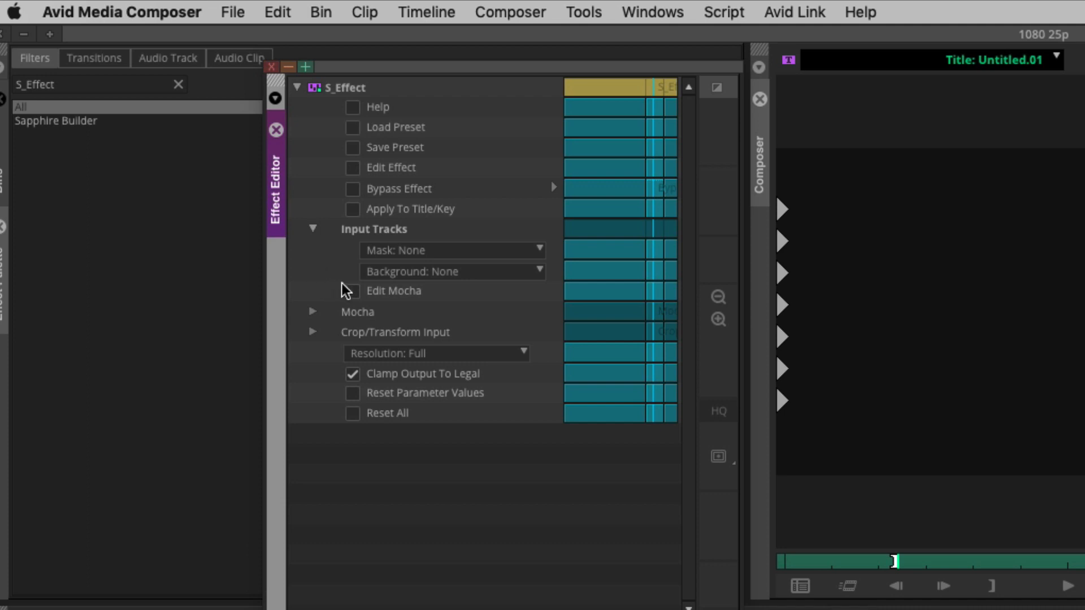
click(469, 277)
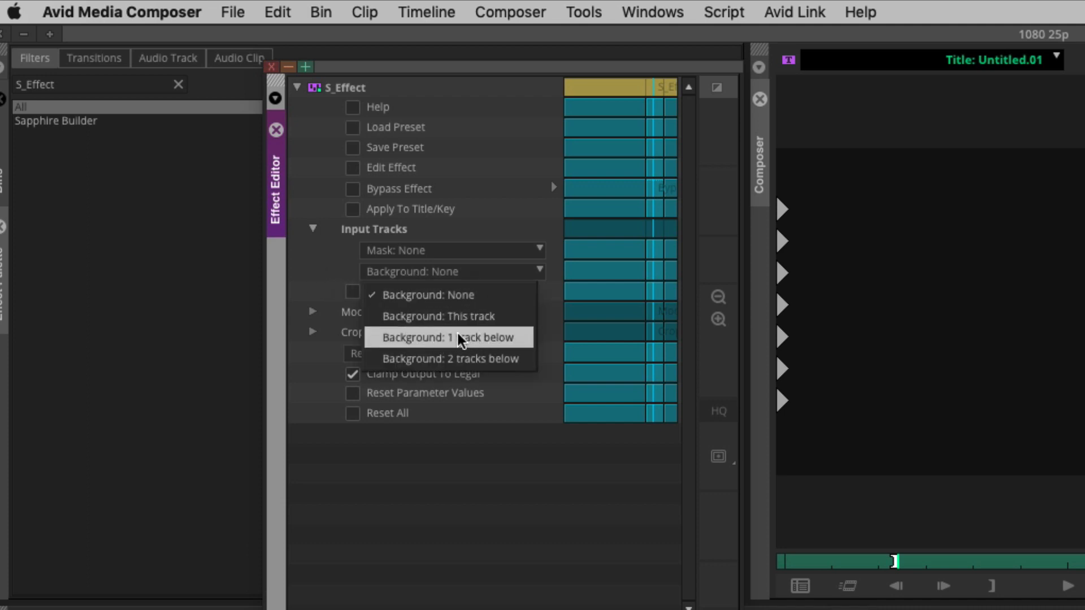
click(458, 338)
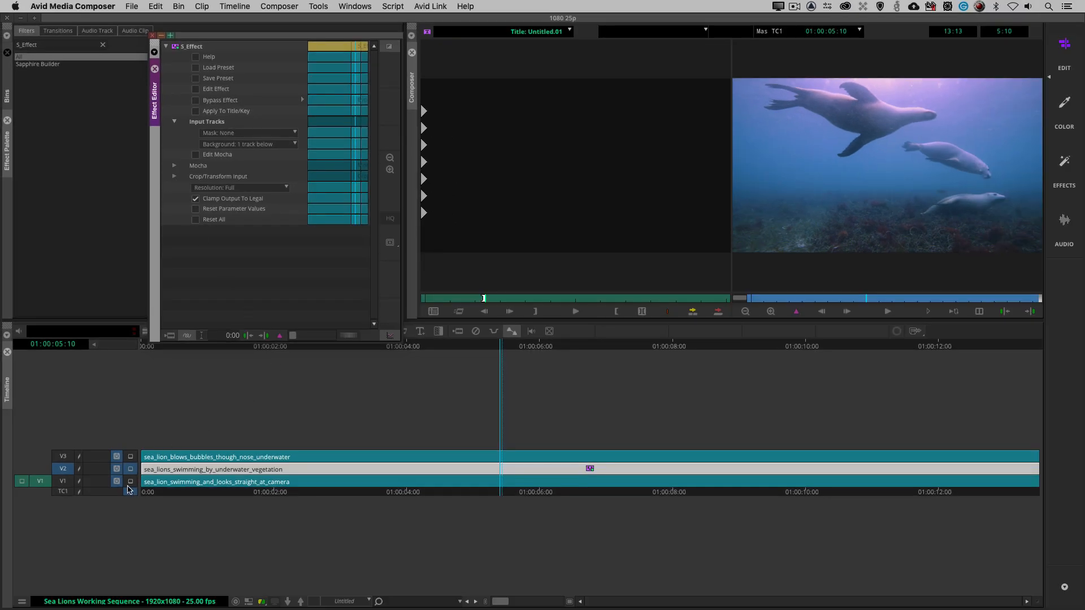
click(130, 481)
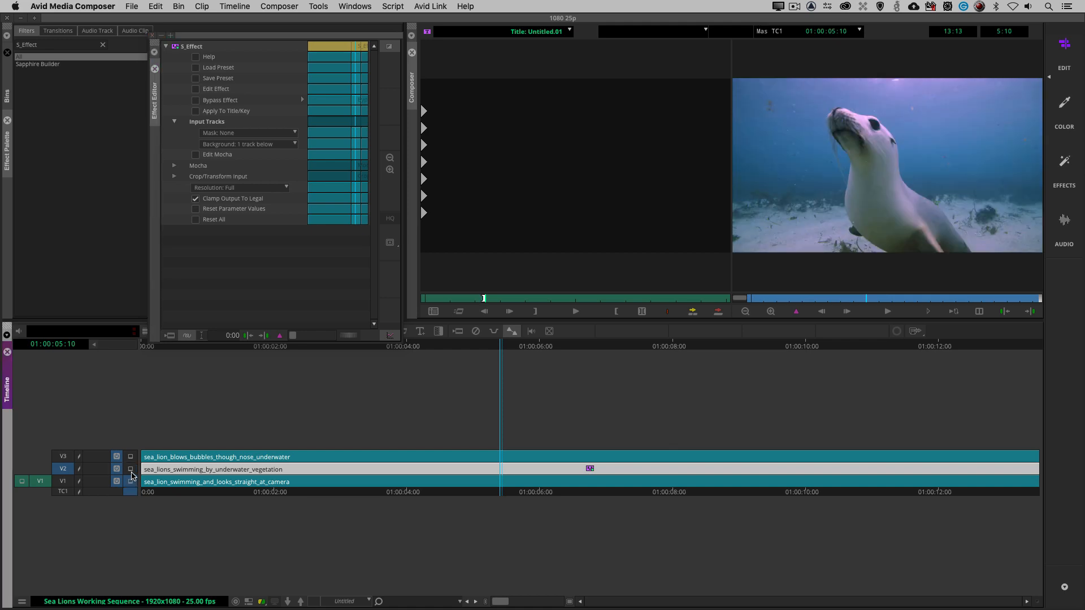
click(131, 468)
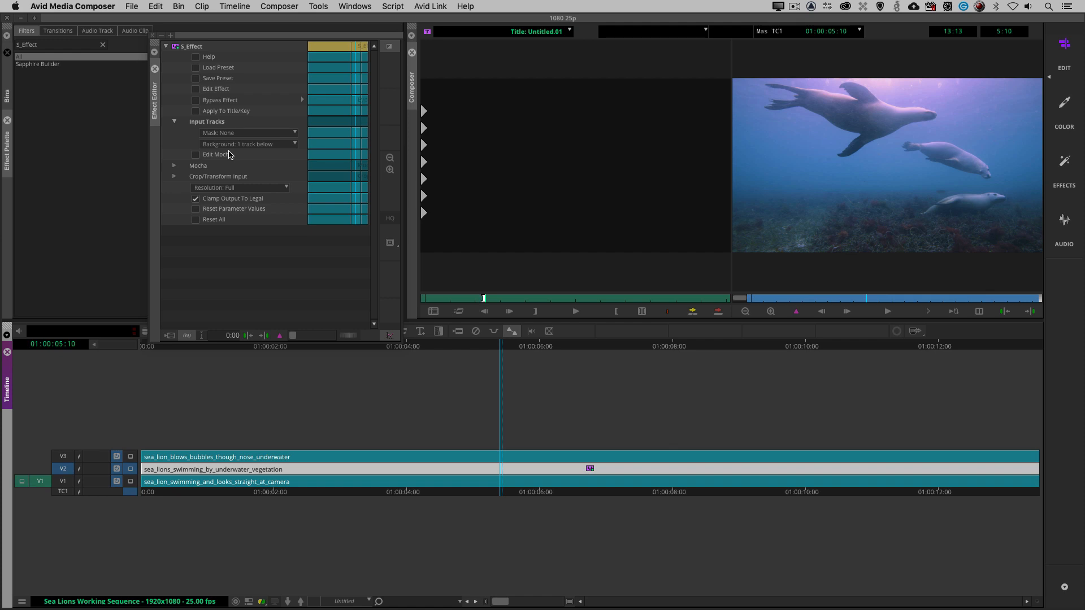
Reopen the effect in the Effect Builder and preview its Source, Background and Mask inputs.
click(215, 90)
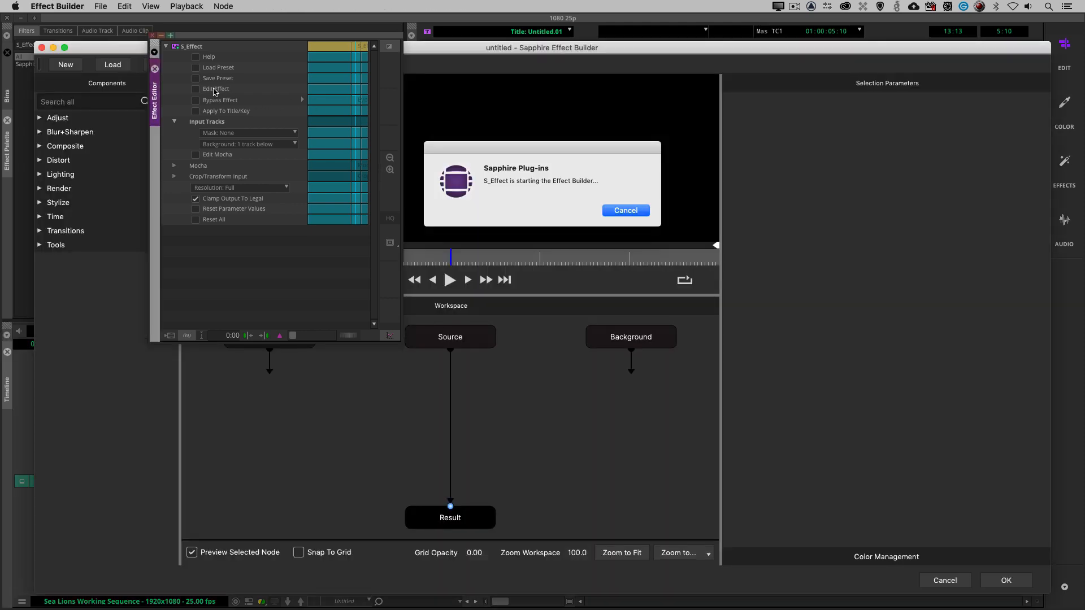
click(450, 336)
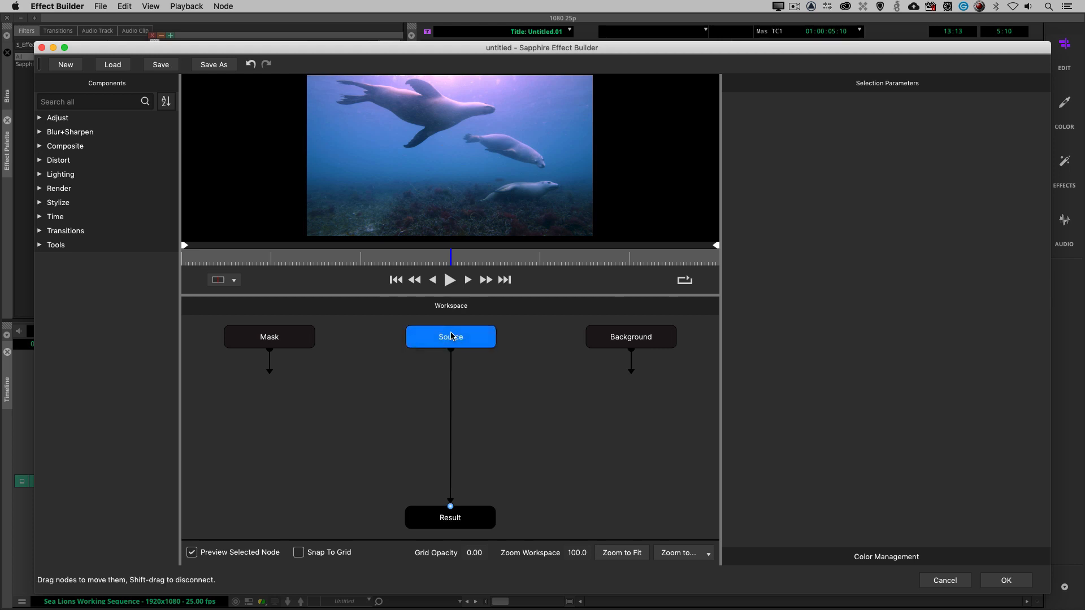
click(642, 343)
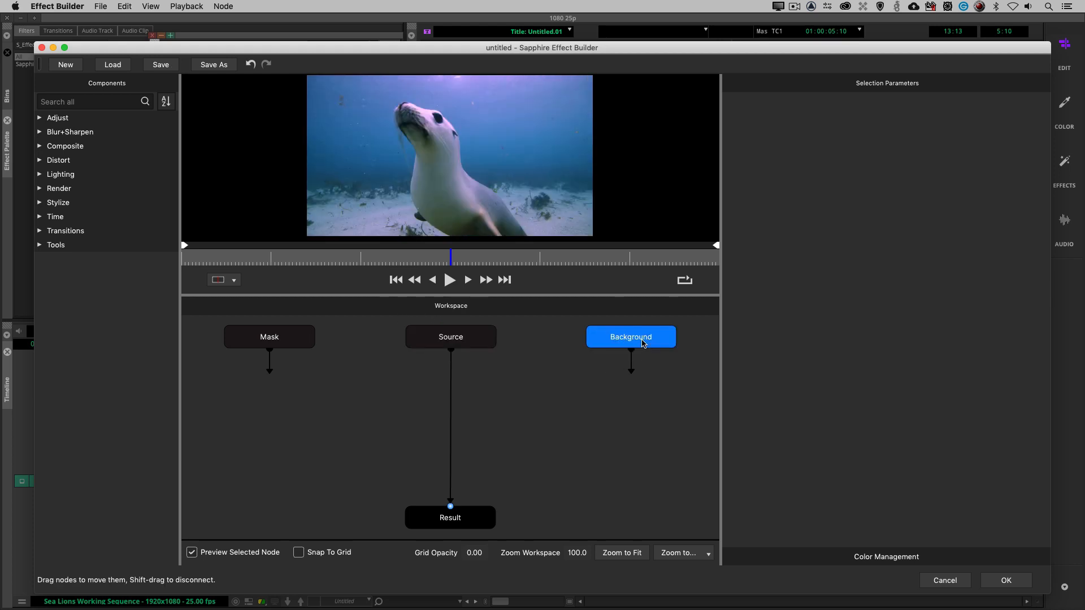
click(270, 337)
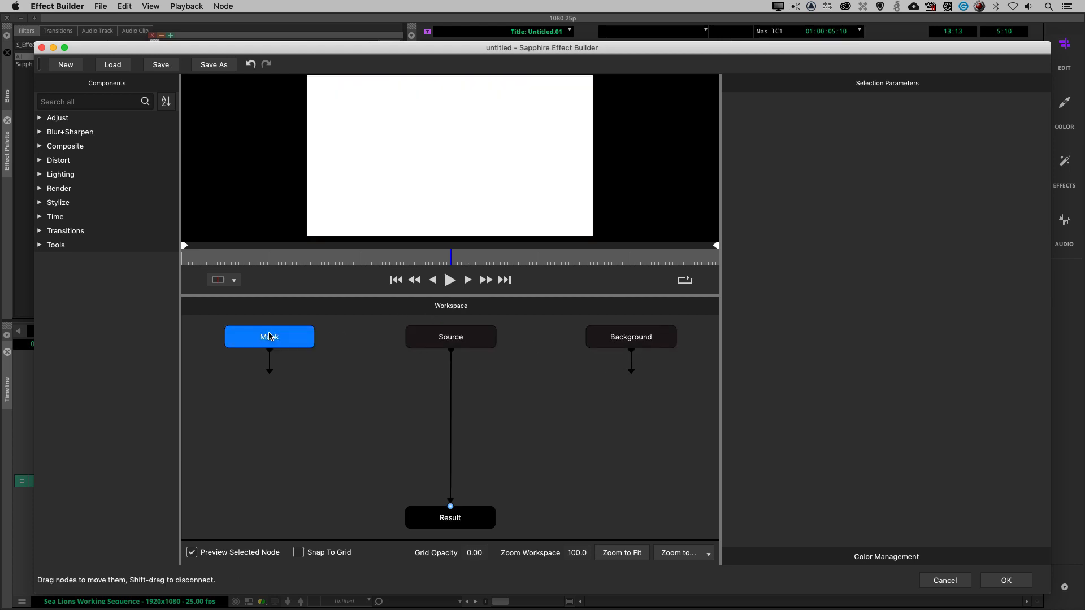
click(457, 345)
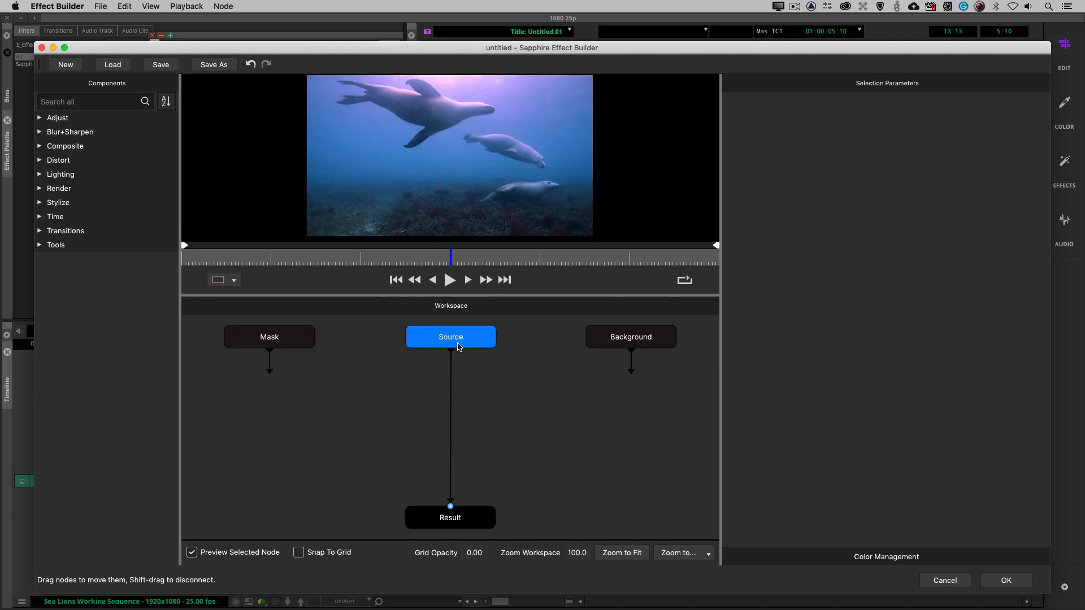
Preview the Background and Source inputs, and add an AnimatedShape node to the workspace between Mask and Source.
click(632, 339)
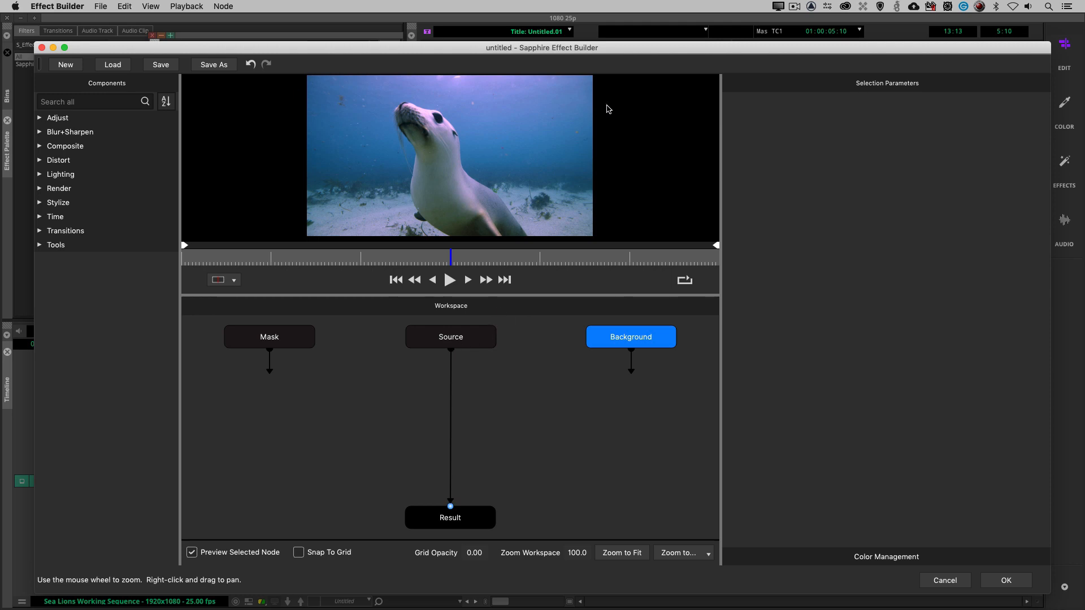
click(455, 341)
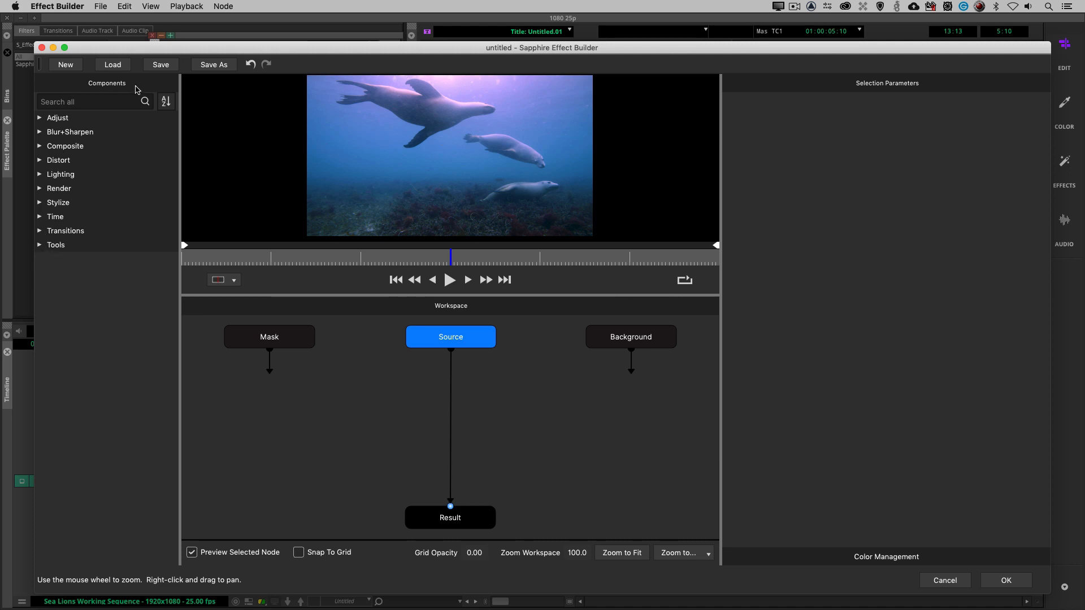
click(40, 245)
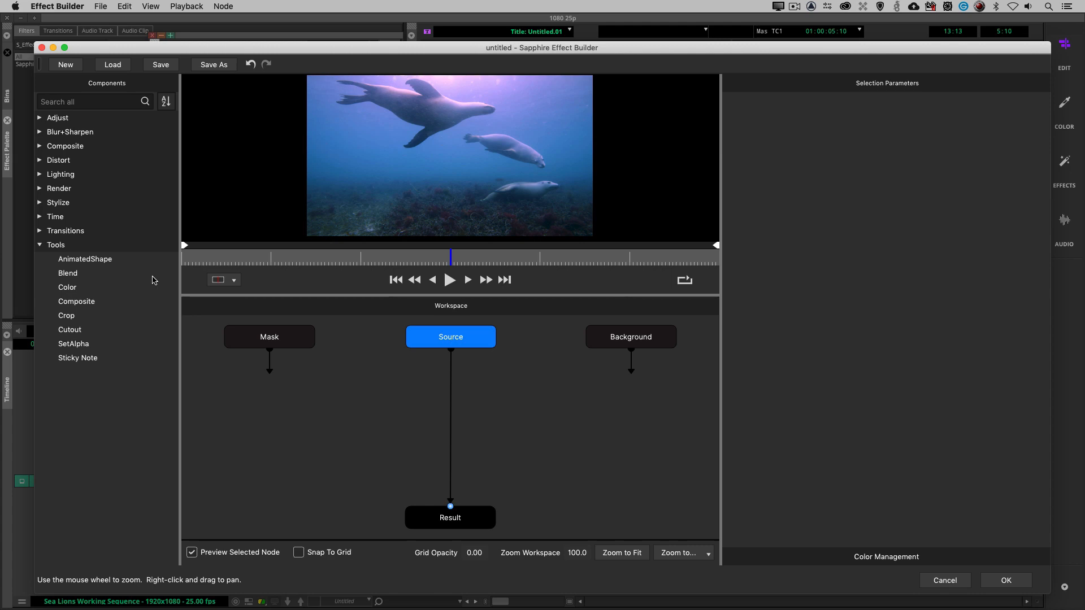
click(104, 259)
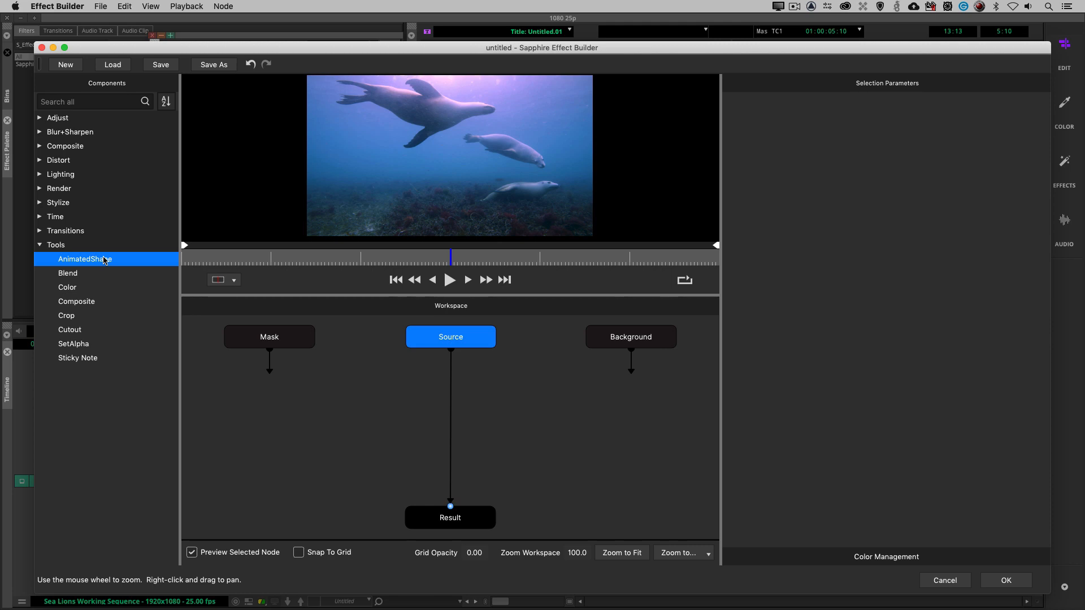
drag(104, 260, 353, 407)
click(318, 413)
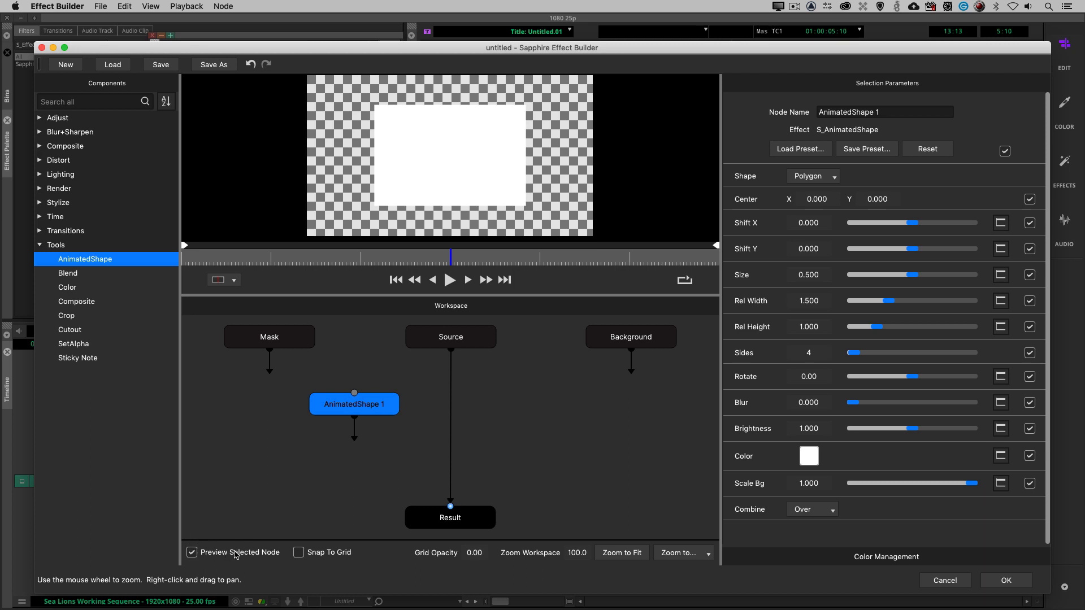
Compare the AnimatedShape node's preview with the Result by switching Preview Selected Node off and on.
click(192, 552)
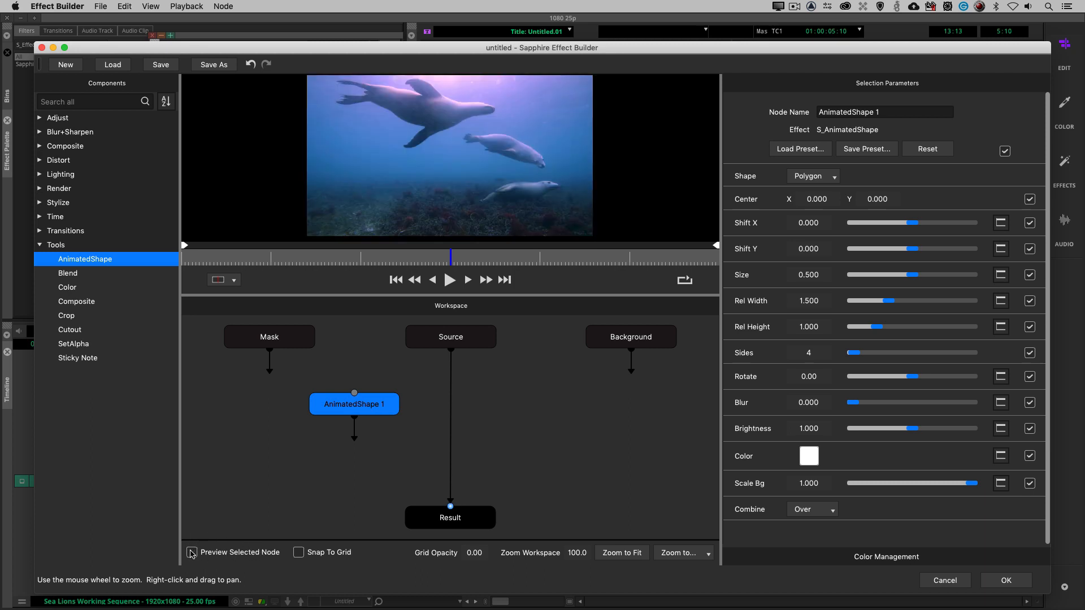
click(192, 552)
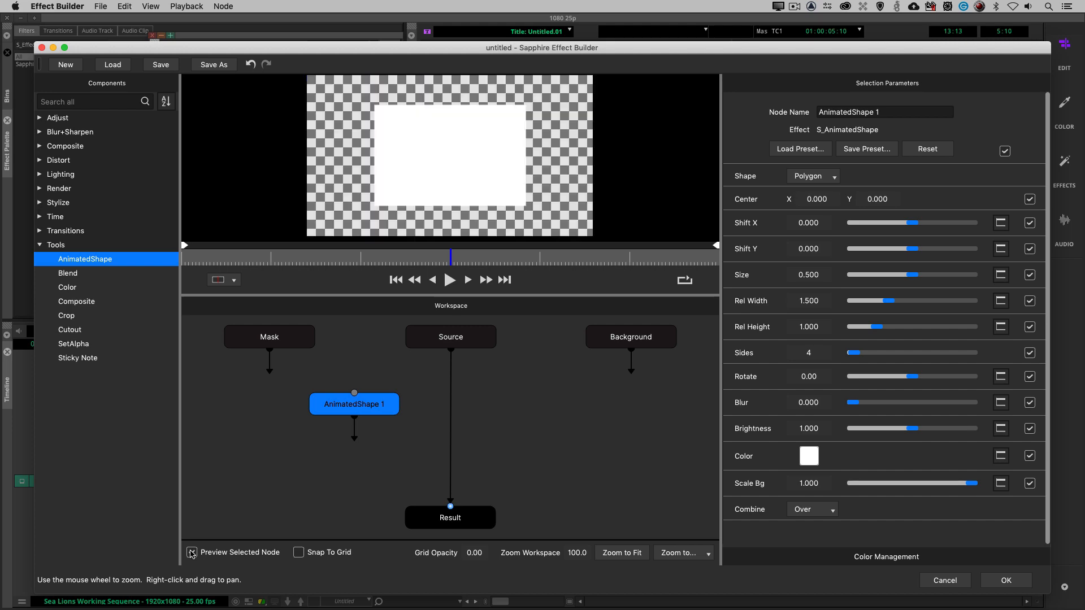
click(191, 552)
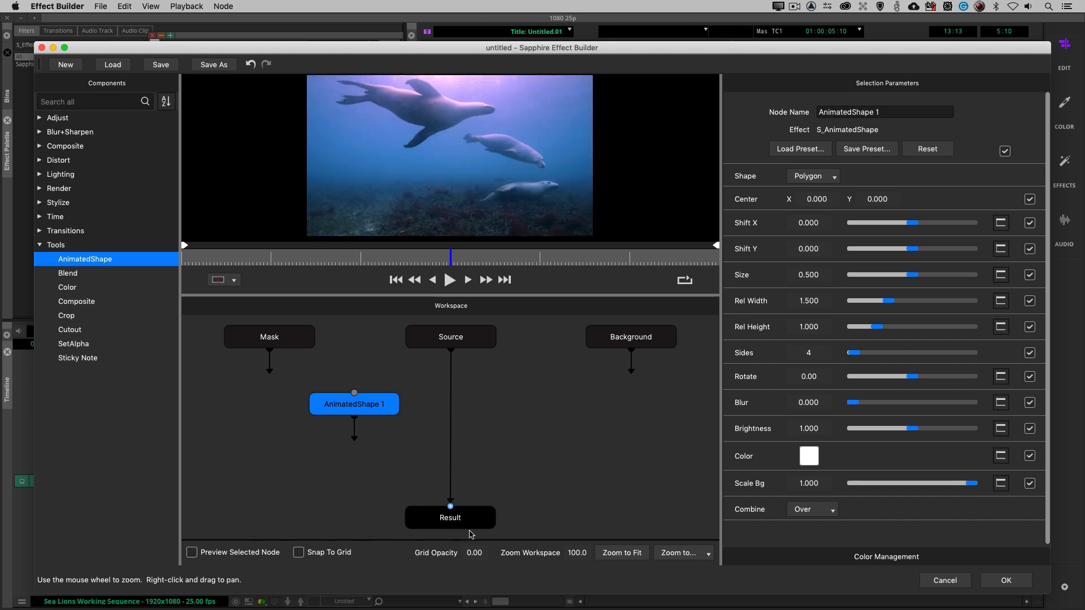
click(451, 518)
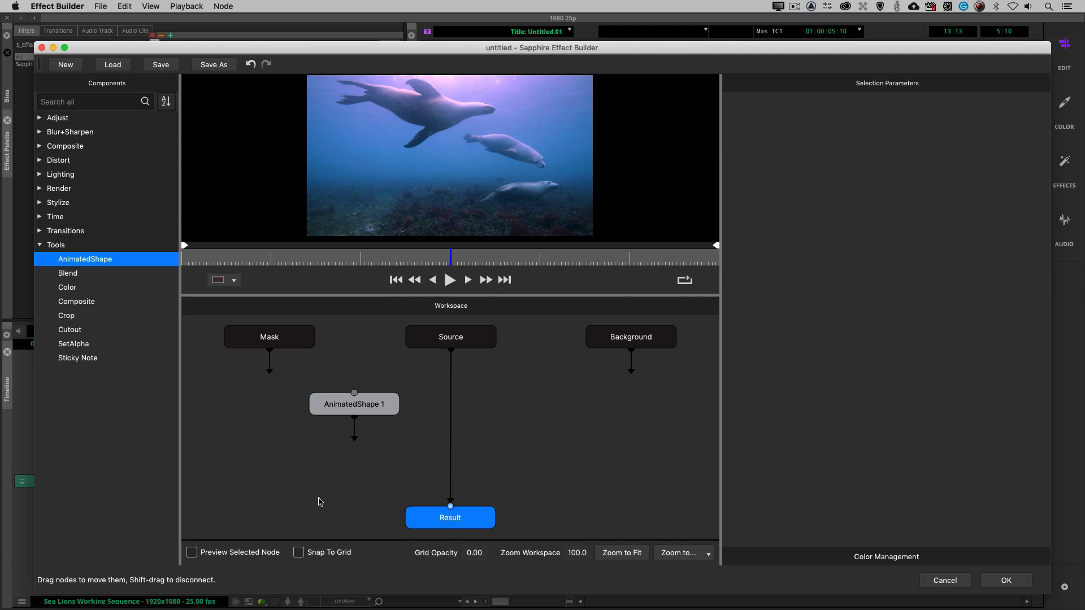
click(191, 552)
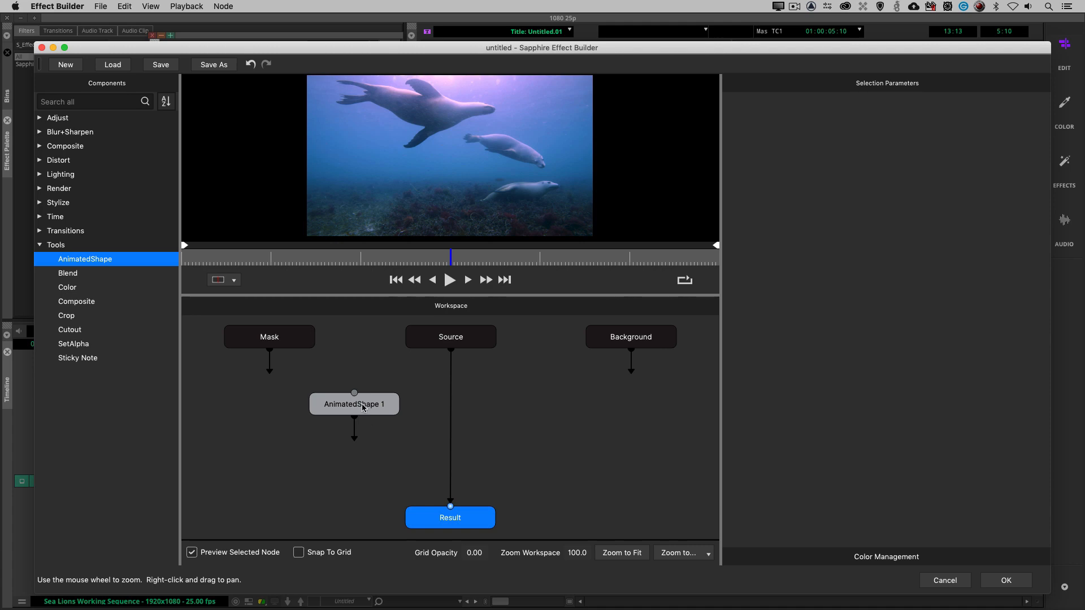
click(362, 405)
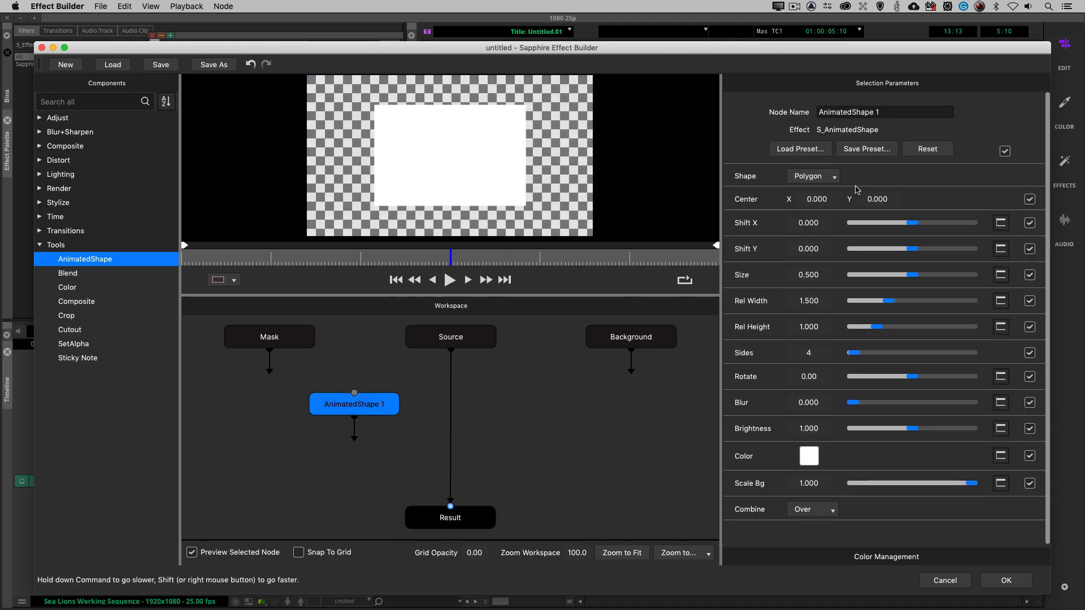
Rename the AnimatedShape node Upper Right Triangle and set its polygon to 3 sides.
drag(897, 111, 751, 104)
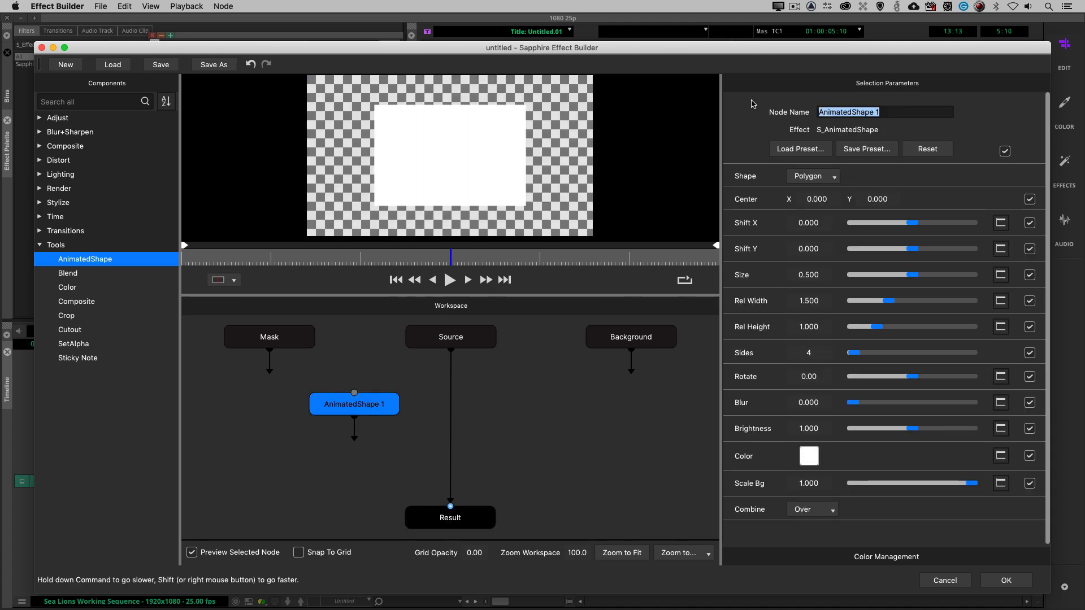
text(Upper Rig)
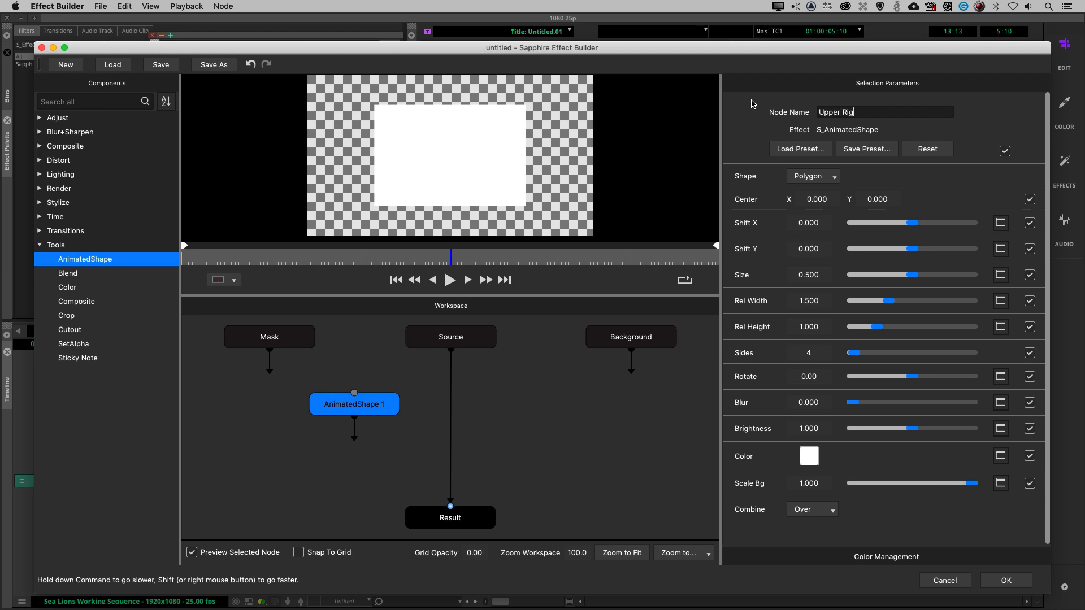
text(ht Triangle)
drag(854, 353, 845, 356)
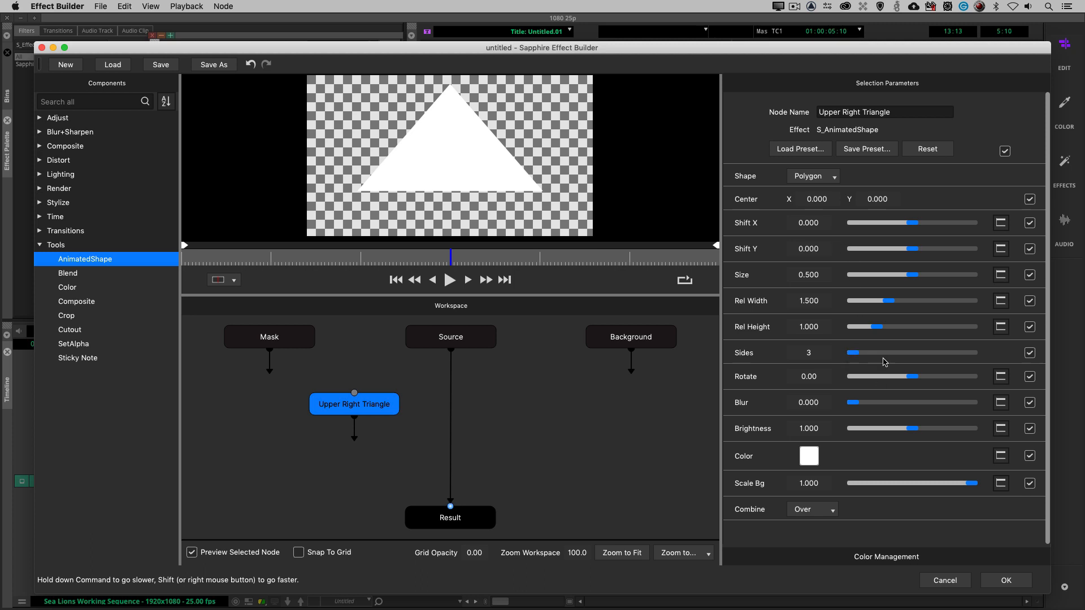
Place the triangle in the frame's upper-right corner with Rotate -45, Shift X 0.743 and Shift Y 0.305.
drag(913, 378, 902, 385)
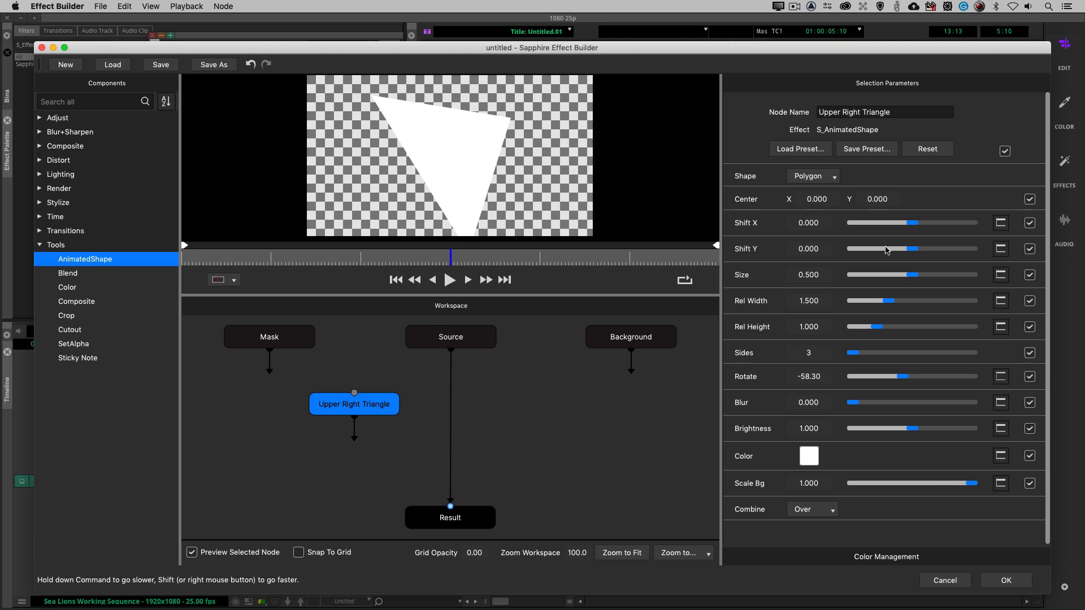
drag(910, 223, 925, 244)
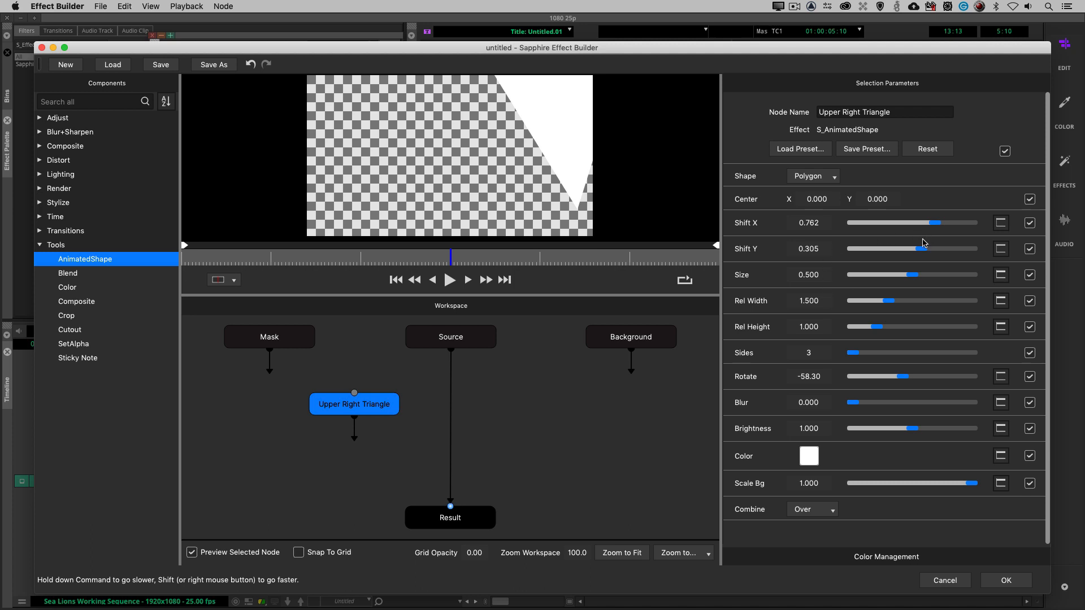
drag(903, 376, 906, 378)
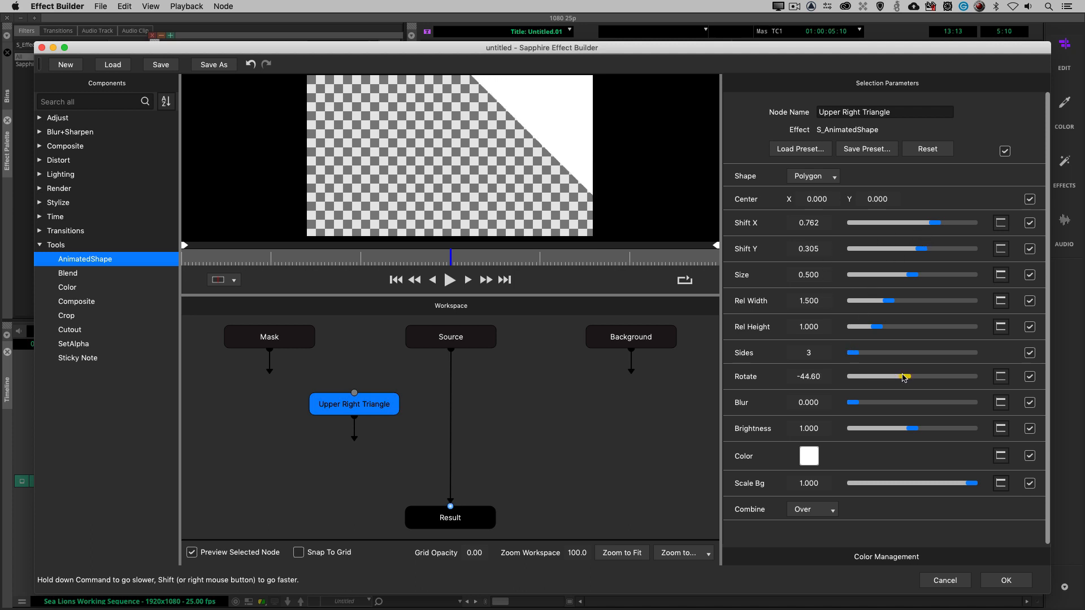
click(811, 376)
text(-45)
key(Return)
click(935, 224)
mouse_move(935, 224)
mouse_down()
mouse_move(925, 252)
mouse_move(935, 223)
mouse_up()
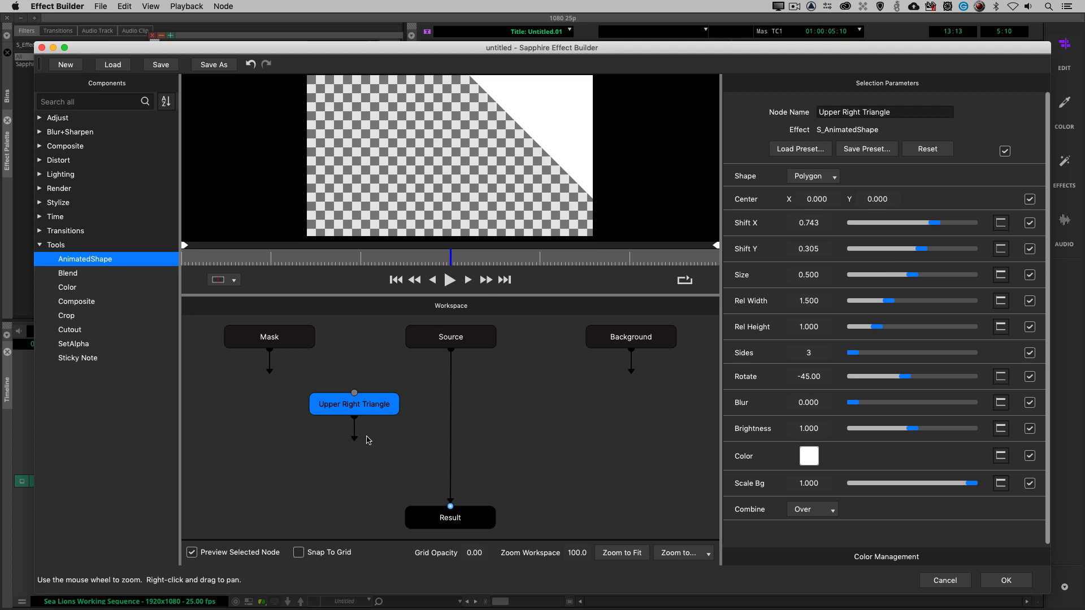
Move the Upper Right Triangle node beneath Mask, duplicate it and place the copy below the original.
drag(364, 406, 290, 400)
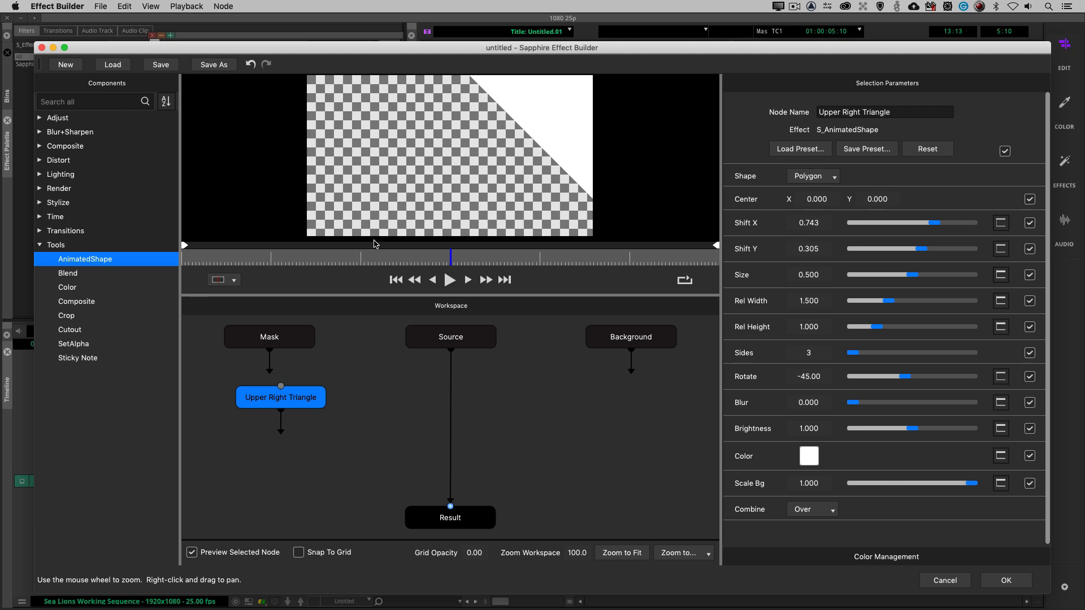
drag(292, 399, 280, 405)
right_click(279, 406)
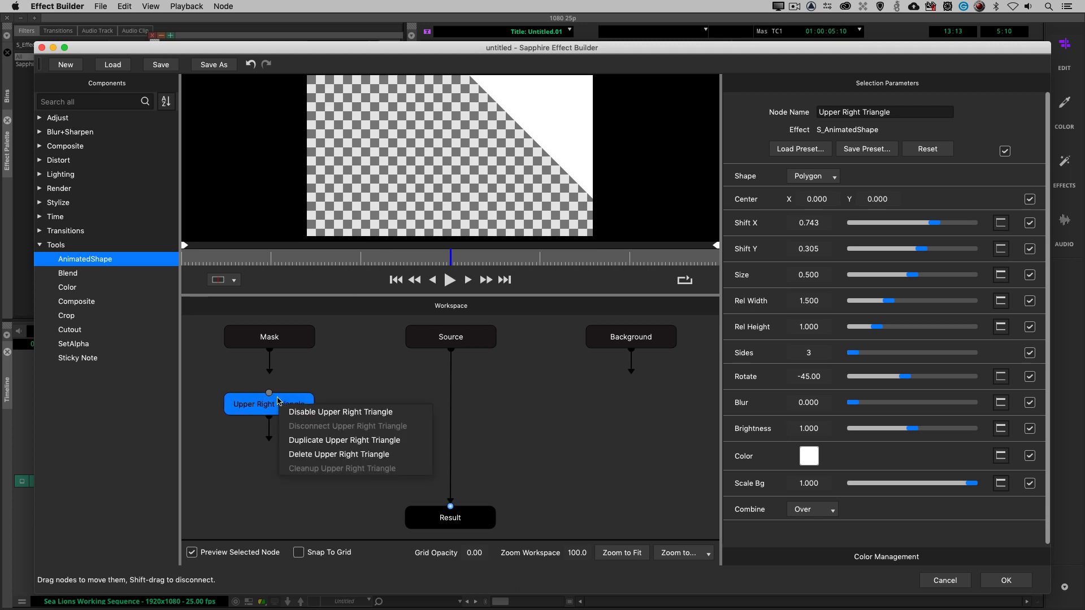
click(316, 440)
drag(295, 418, 279, 495)
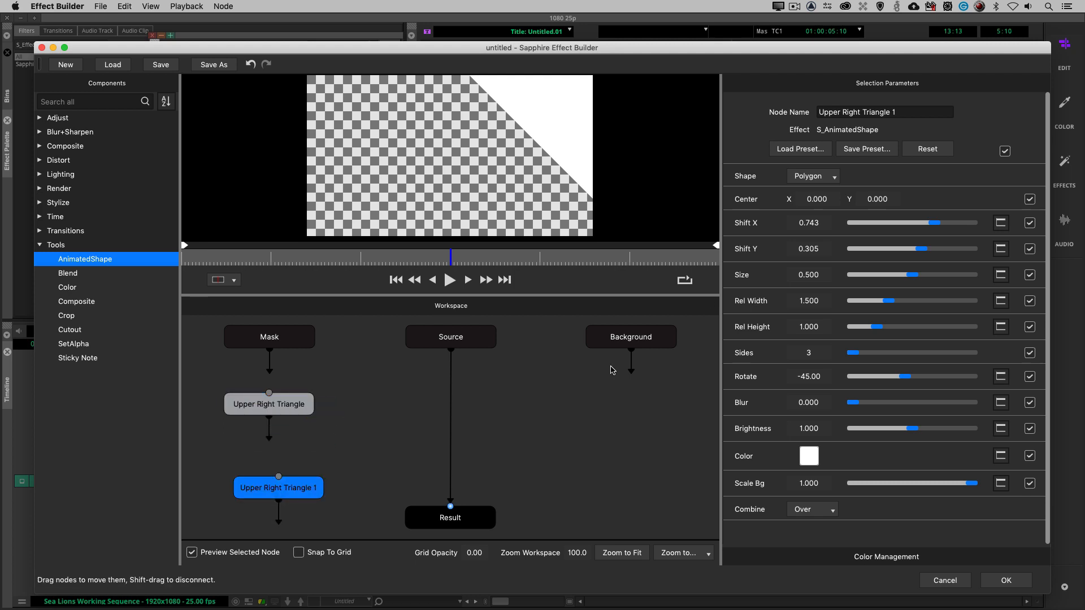
Rename the duplicate Lower Left Triangle and shift its shape to about X -0.038, Y 0.057.
drag(841, 112, 819, 113)
click(860, 111)
key(shift+Home)
text(Lower L)
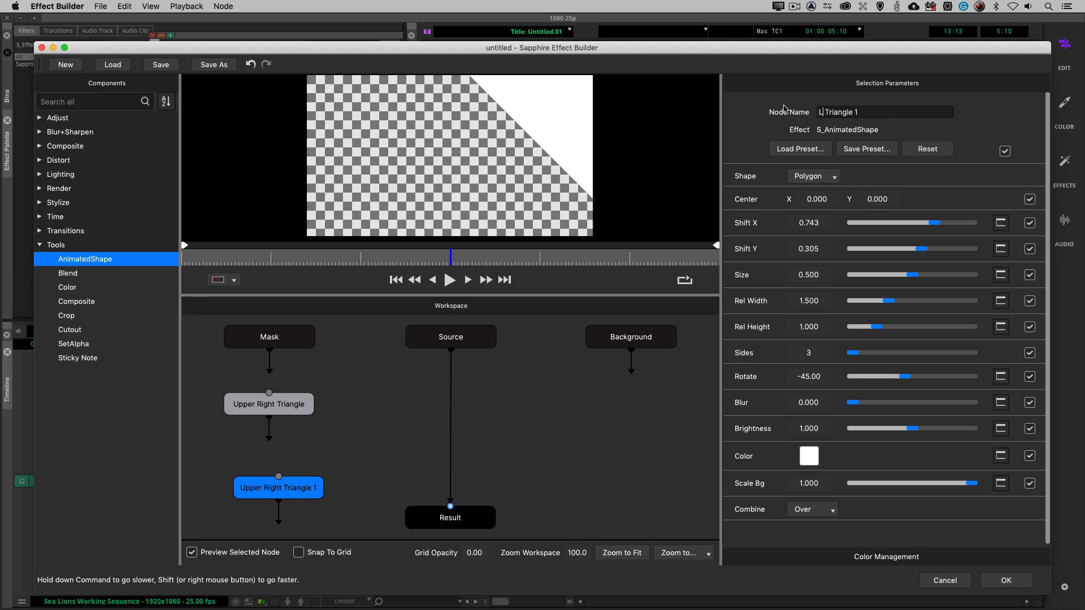
text(eft)
click(901, 109)
key(BackSpace)
drag(930, 224, 914, 253)
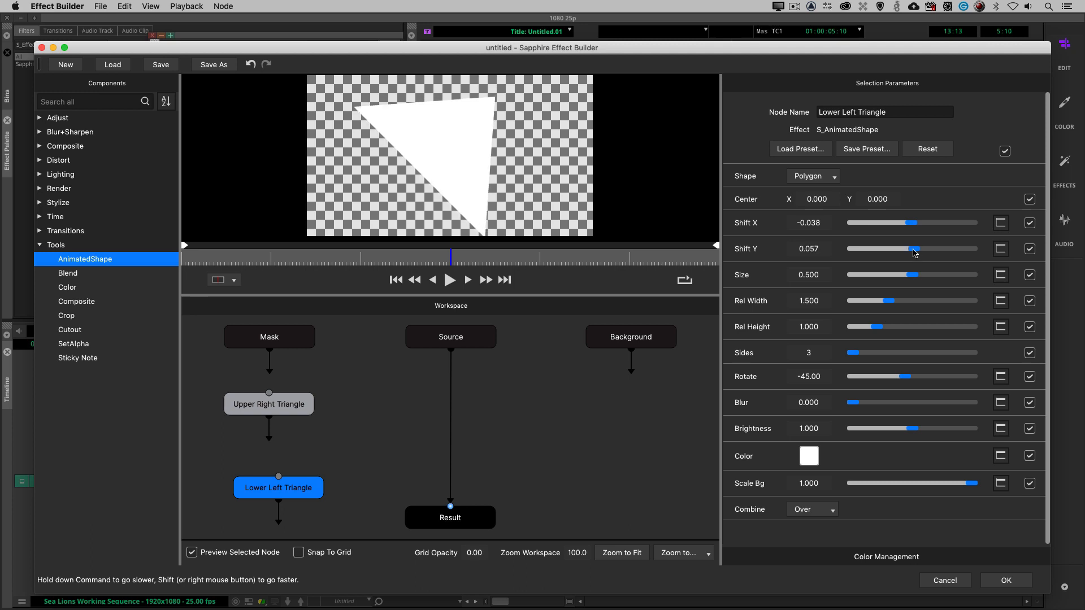
Connect the Upper Right Triangle's output to the Lower Left Triangle's input and preview both shapes together.
click(272, 405)
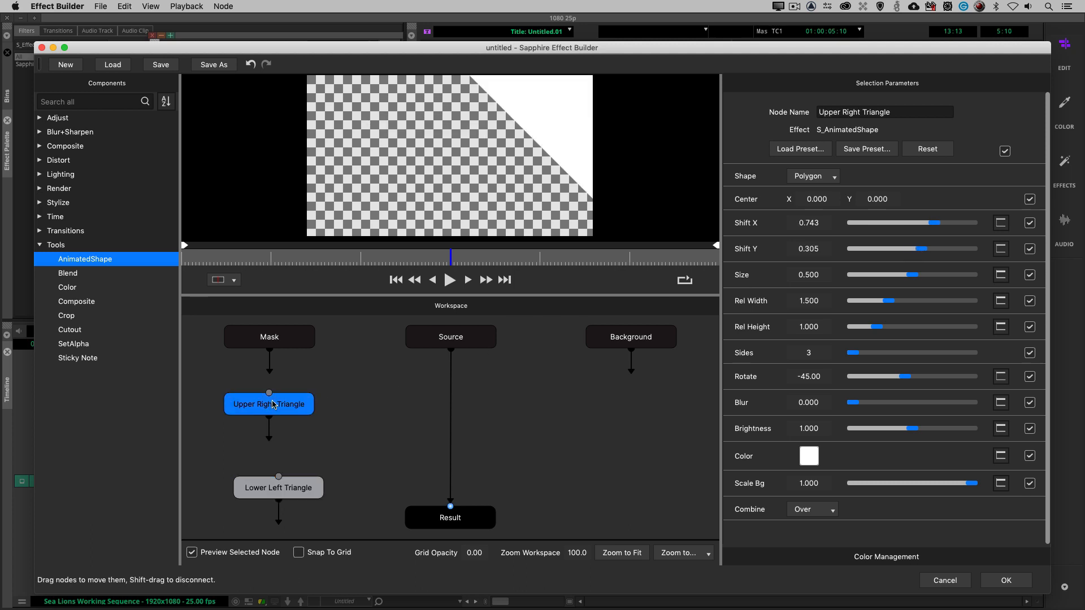
drag(273, 407, 295, 392)
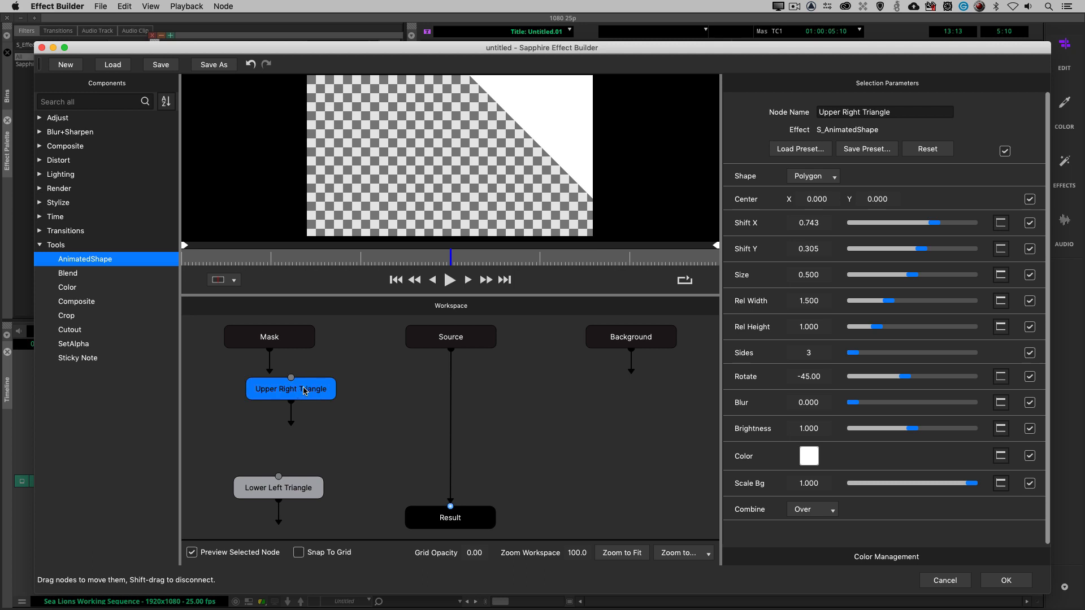
drag(289, 425, 279, 476)
click(303, 488)
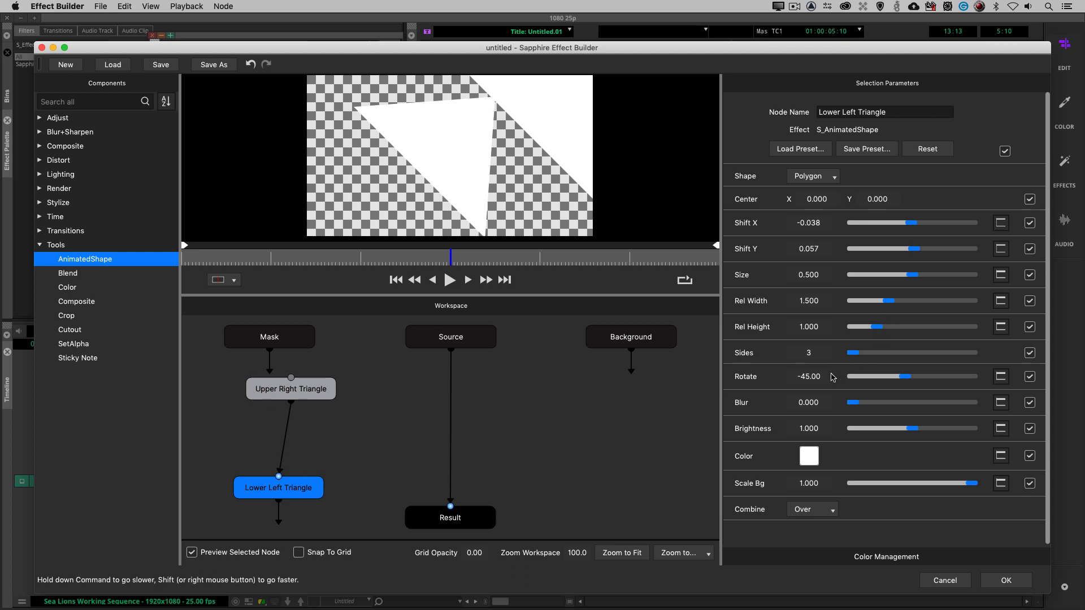
Rotate the Lower Left Triangle to 137.10 and shift it into the frame's lower-left corner at X -0.705, Y -0.343.
drag(904, 376, 930, 373)
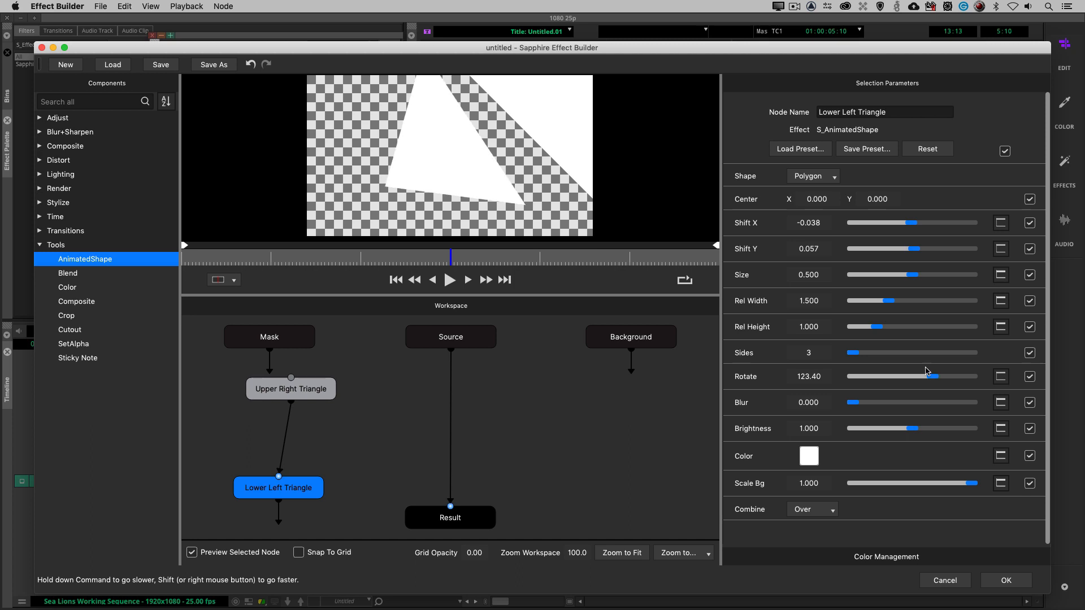
double_click(815, 376)
text(180)
key(Return)
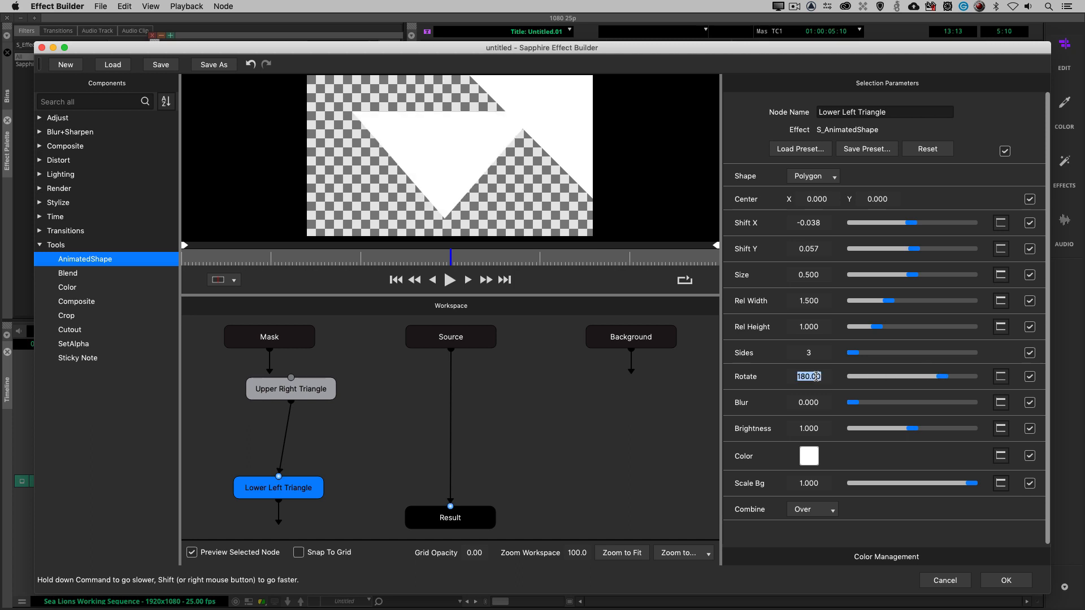
drag(942, 377, 933, 384)
drag(911, 223, 900, 259)
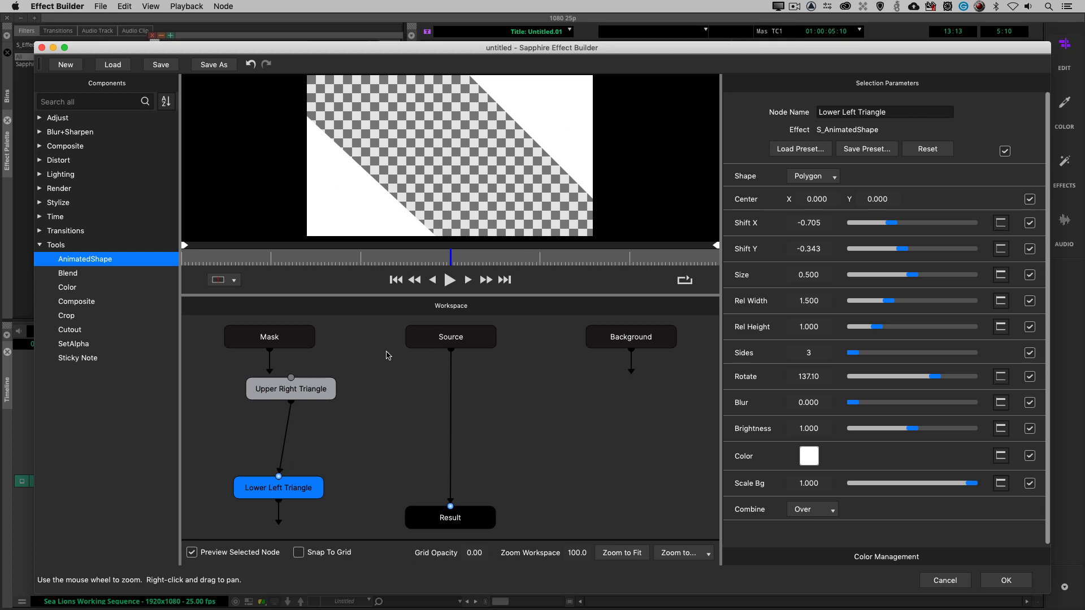
Disconnect the two triangle nodes from each other and arrange them side by side beneath the Mask node.
drag(282, 450, 263, 397)
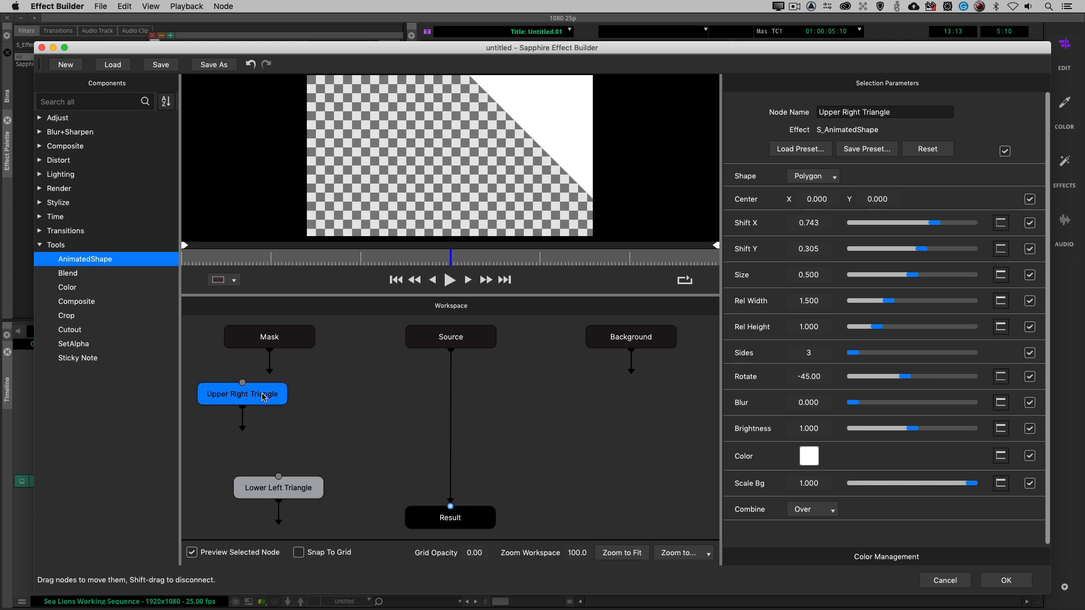
drag(294, 483, 263, 478)
click(227, 398)
drag(234, 397, 334, 396)
drag(252, 487, 238, 413)
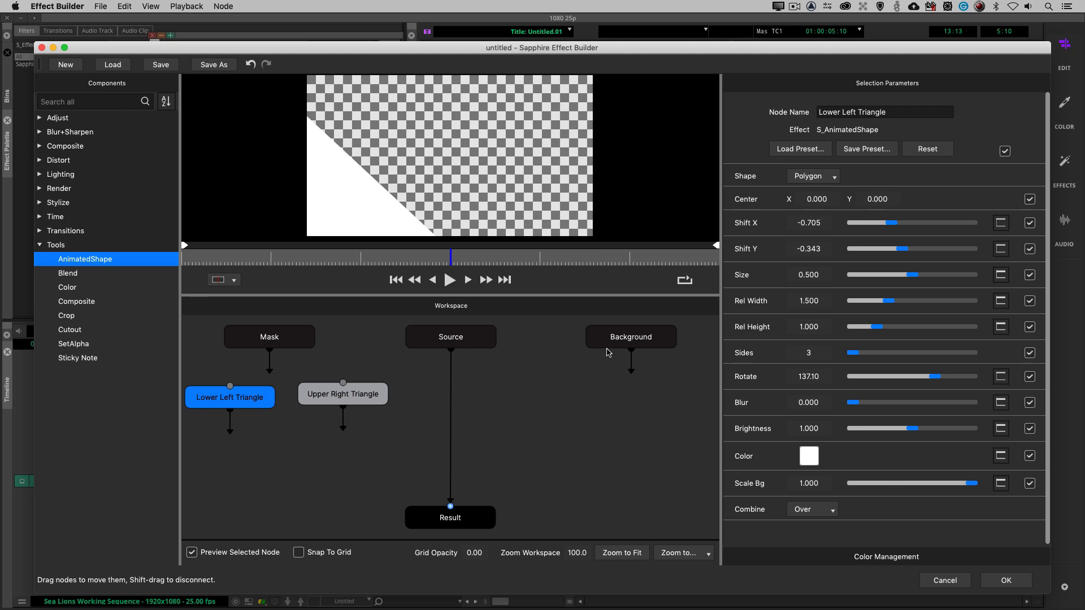
Adjust the Source and Upper Right Triangle node positions and insert a Cutout node between Source and Result.
mouse_move(454, 335)
mouse_down()
mouse_move(475, 334)
mouse_move(453, 342)
mouse_up()
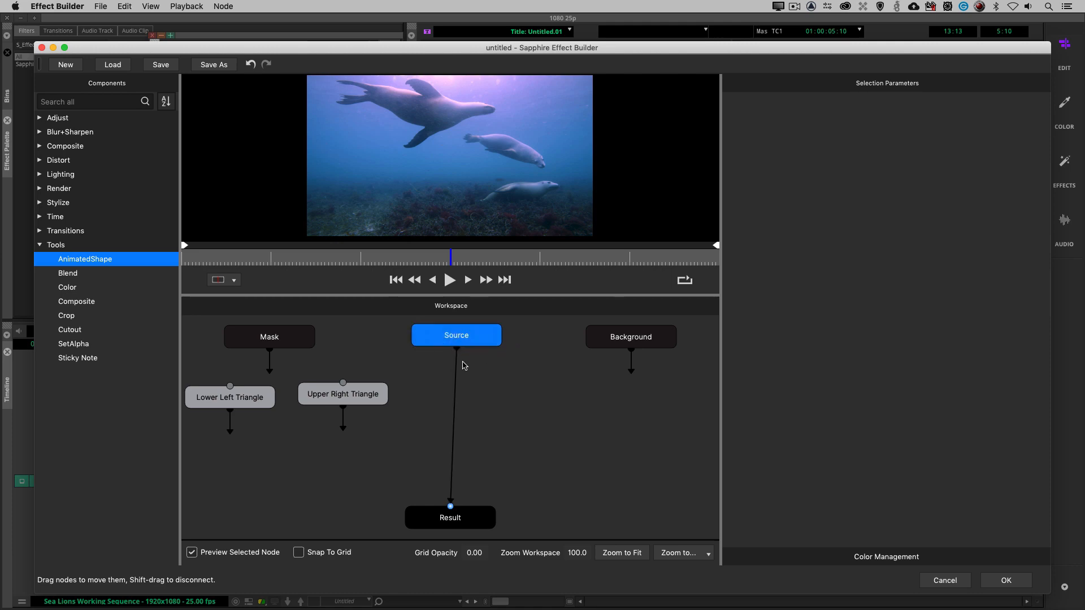
mouse_move(346, 400)
mouse_down()
mouse_move(378, 399)
mouse_move(358, 397)
mouse_up()
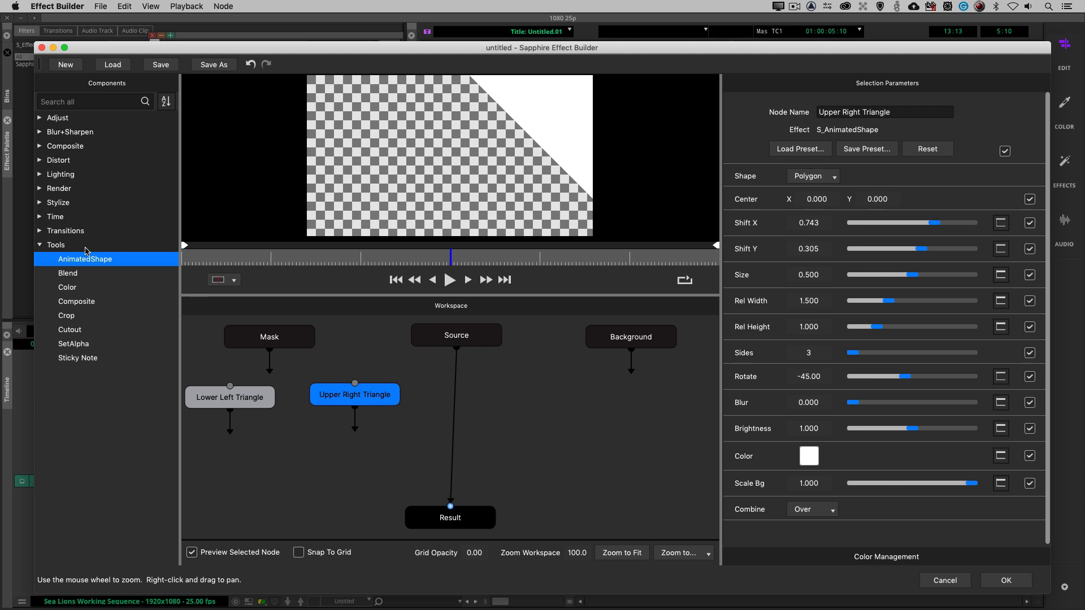
drag(71, 330, 477, 411)
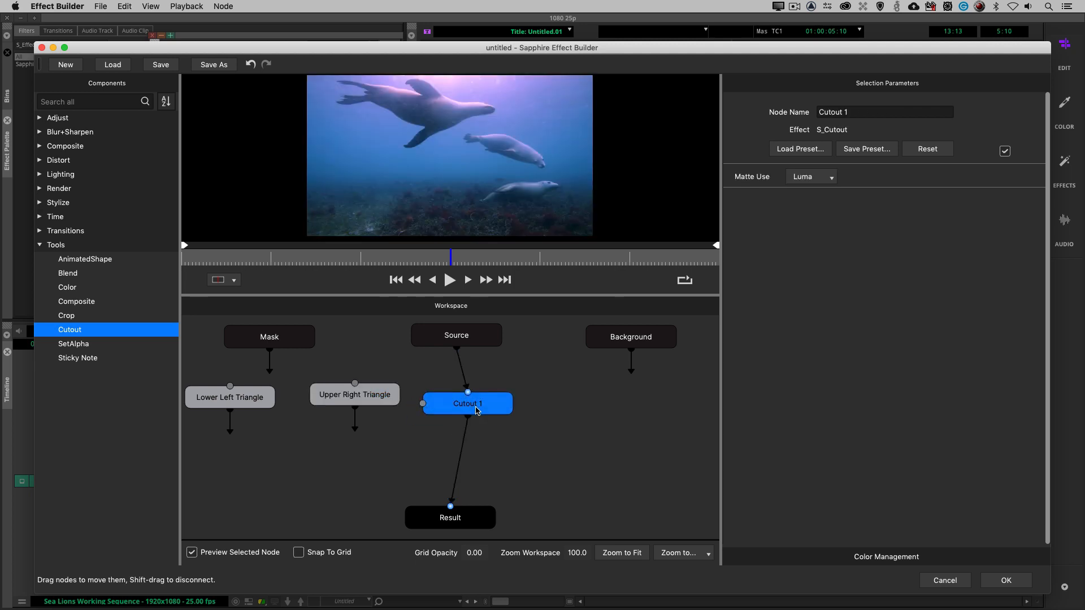
Preview the Source, Cutout and Result nodes, and connect the Upper Right Triangle to the Cutout's side matte input.
click(452, 334)
click(467, 405)
click(460, 520)
click(462, 403)
drag(356, 431, 424, 406)
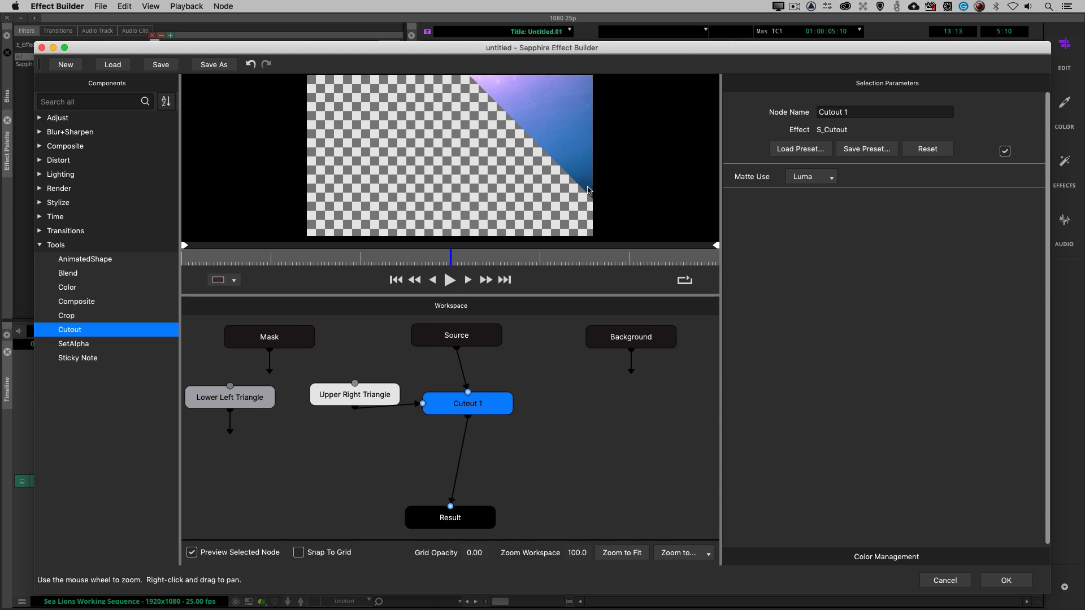
Reposition the Upper Right Triangle and Cutout nodes to leave room beneath Source, and turn off the selected-node preview.
drag(357, 397, 345, 383)
click(462, 408)
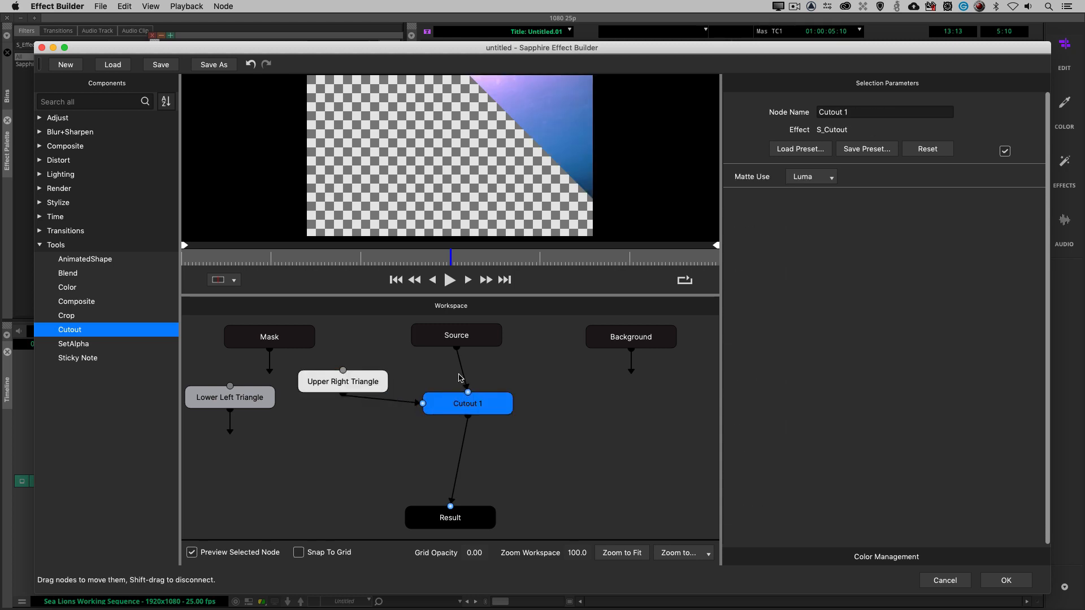
drag(464, 404, 463, 416)
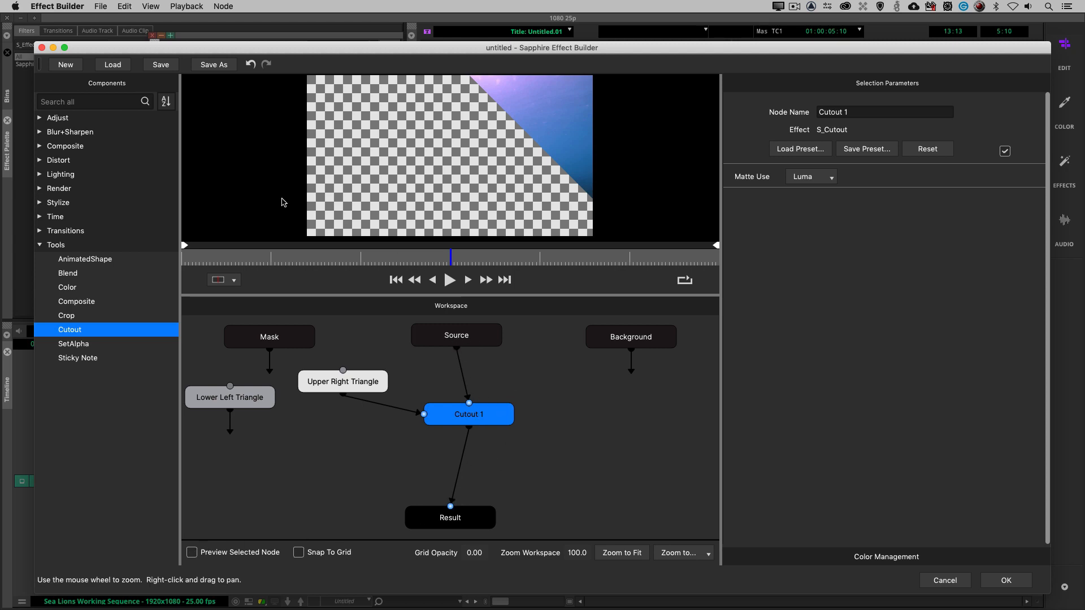
Insert a WarpTransform node between Source and Cutout, shift the image to X 0.490, Y 0.060, and apply the effect.
click(97, 100)
text(transform)
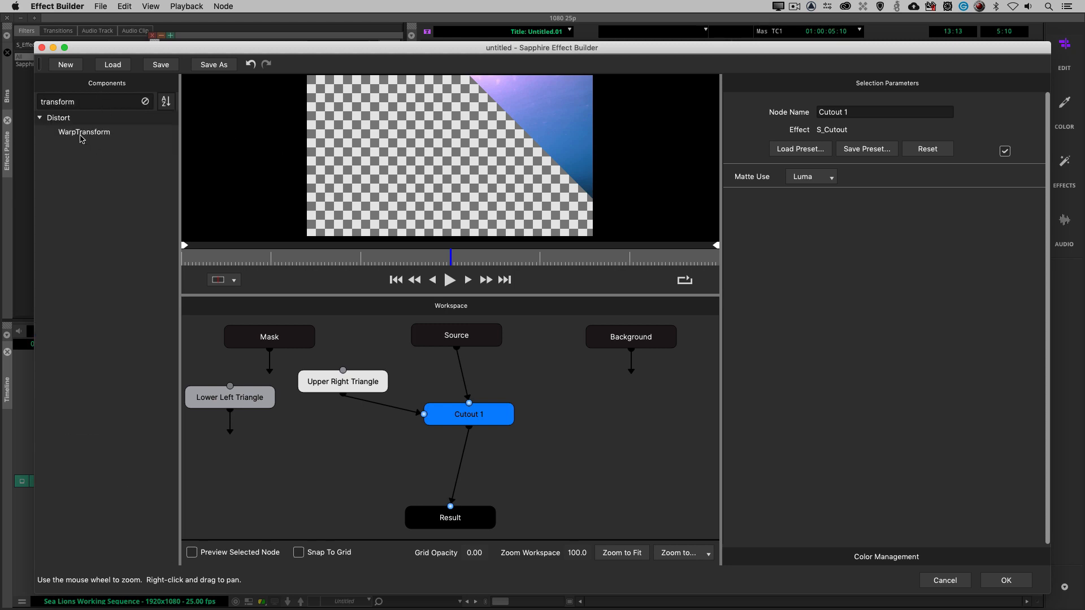
drag(80, 137, 466, 374)
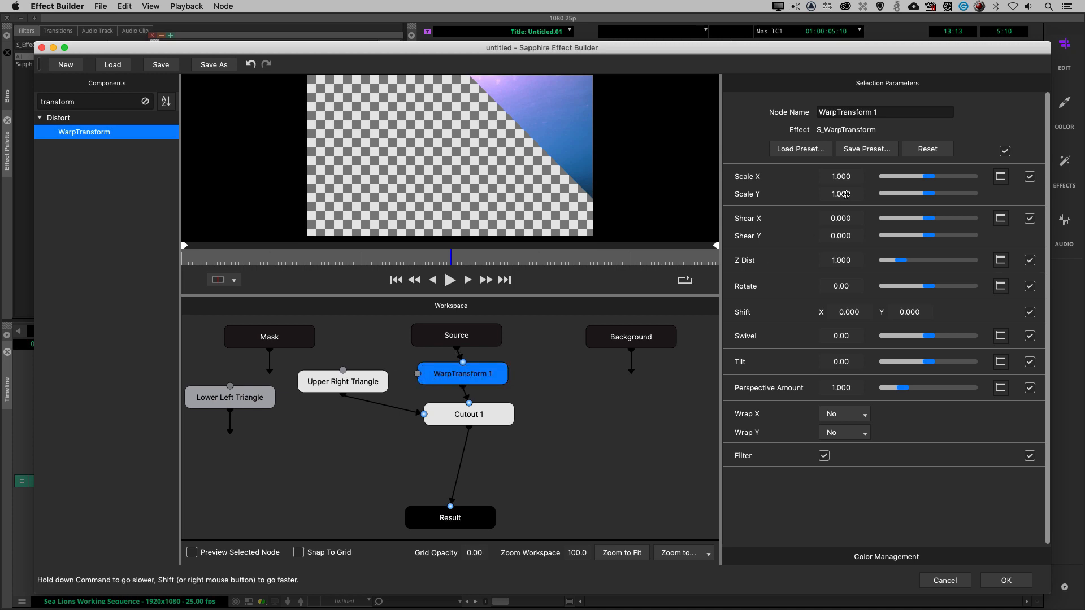
drag(846, 313, 918, 312)
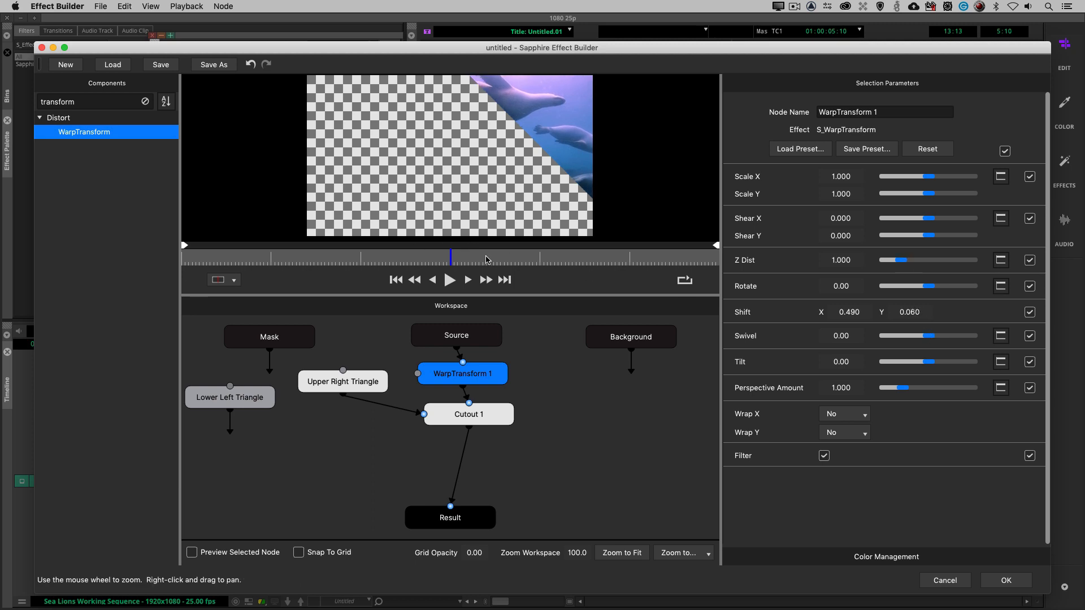
drag(503, 257, 446, 269)
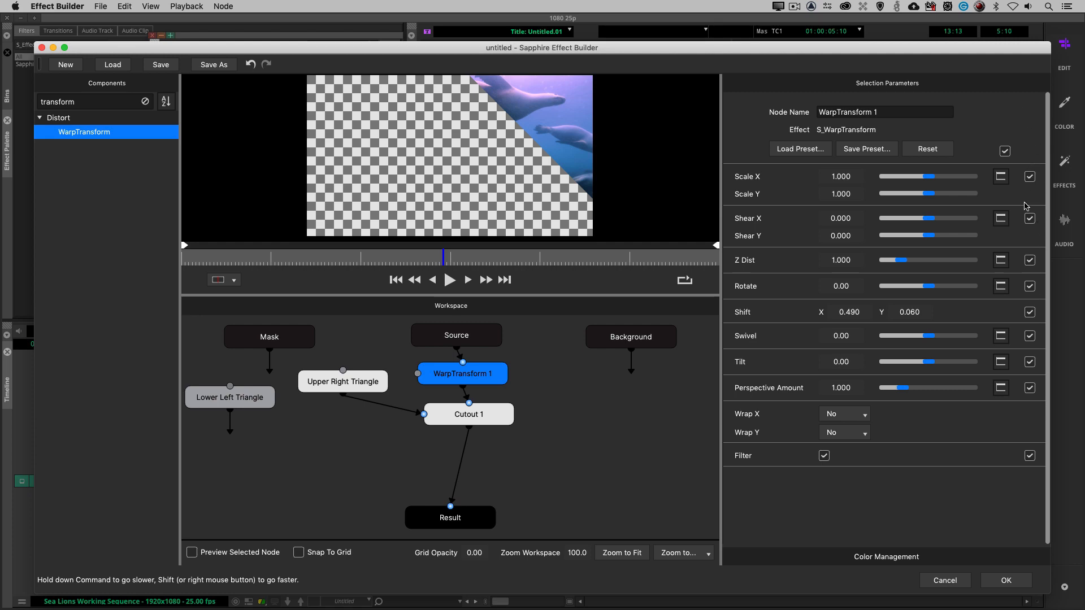
click(1007, 580)
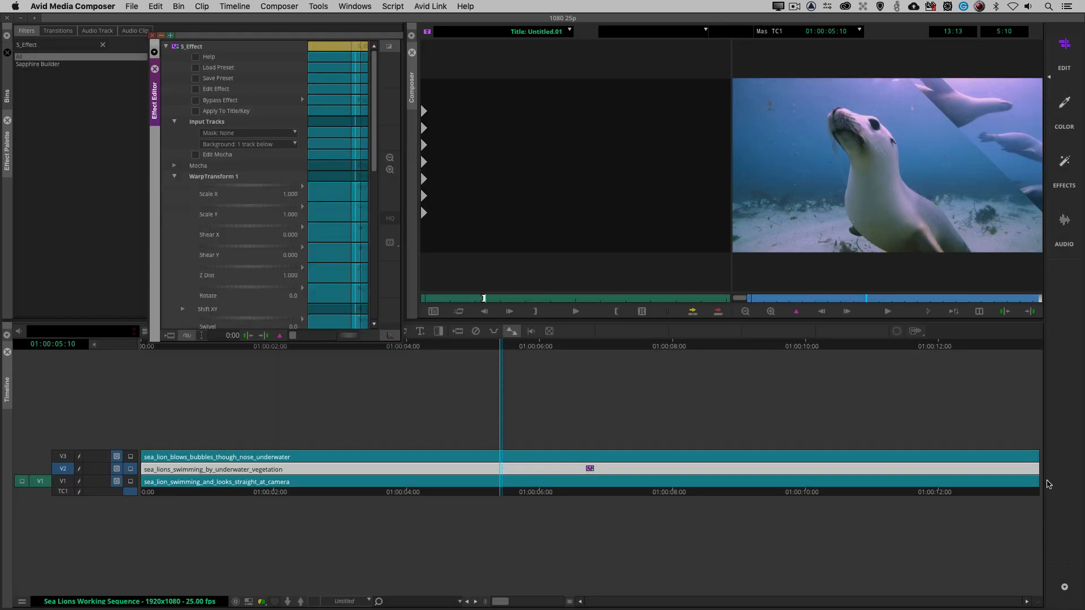
Expand and collapse the WarpTransform 1 and Upper Right Triangle parameter groups in the Effect Editor to review their exposed parameters.
click(173, 176)
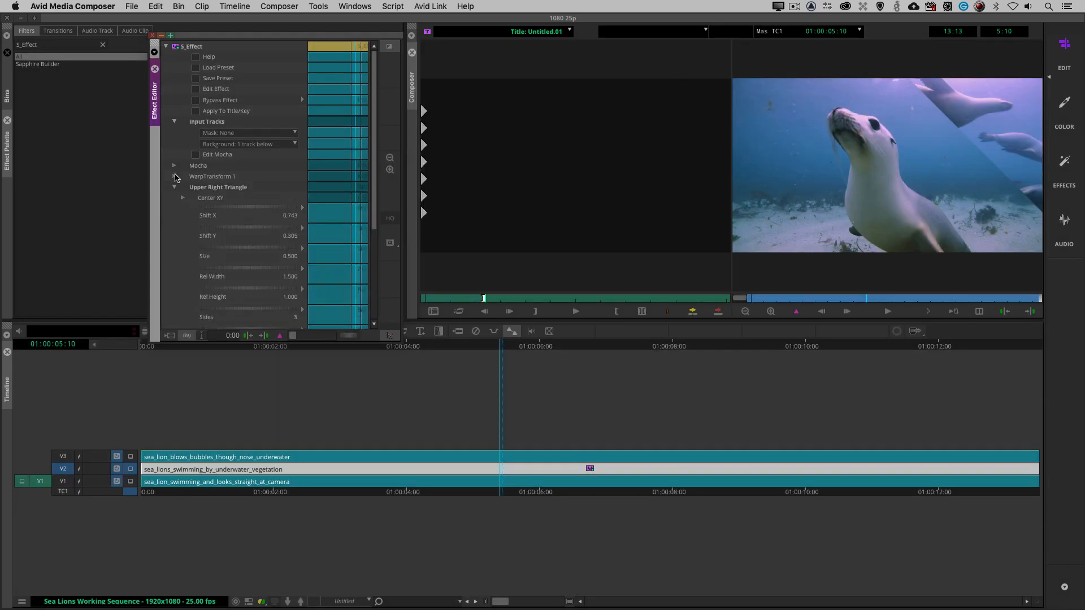
click(173, 187)
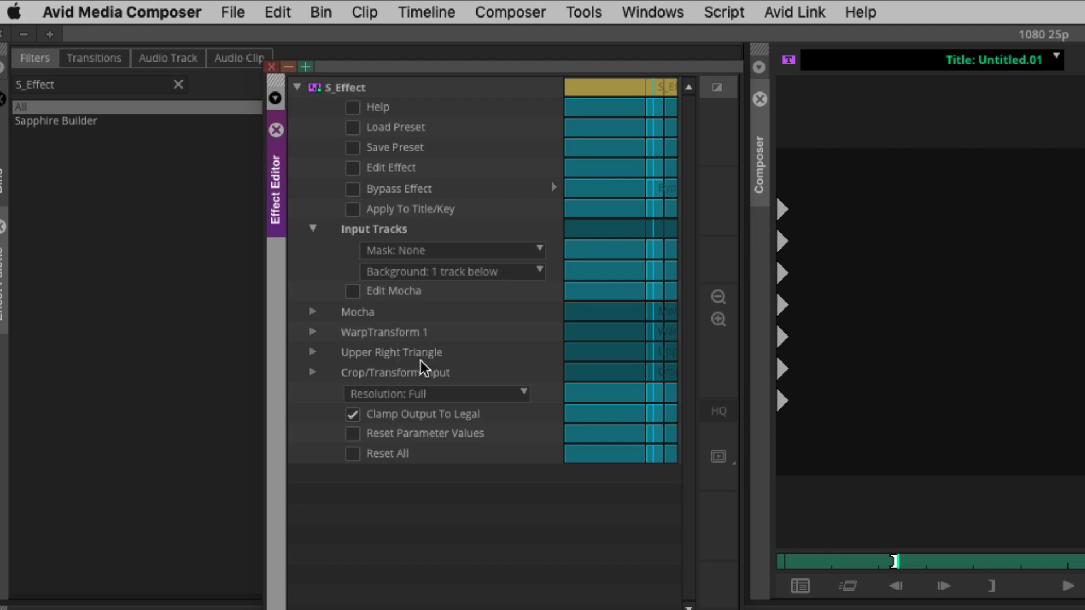
click(313, 353)
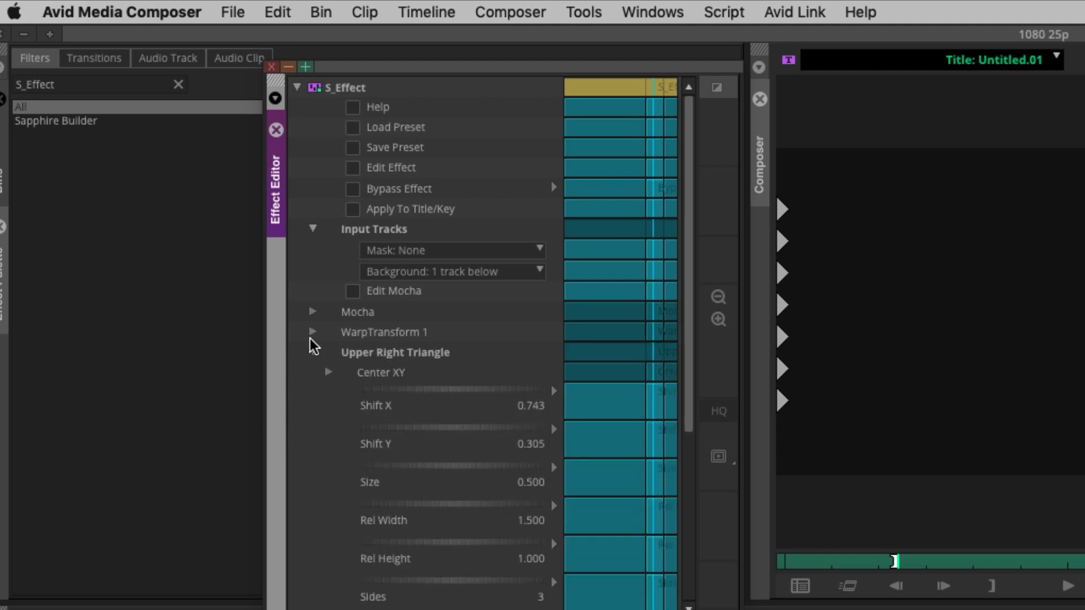
click(313, 333)
click(312, 332)
click(312, 353)
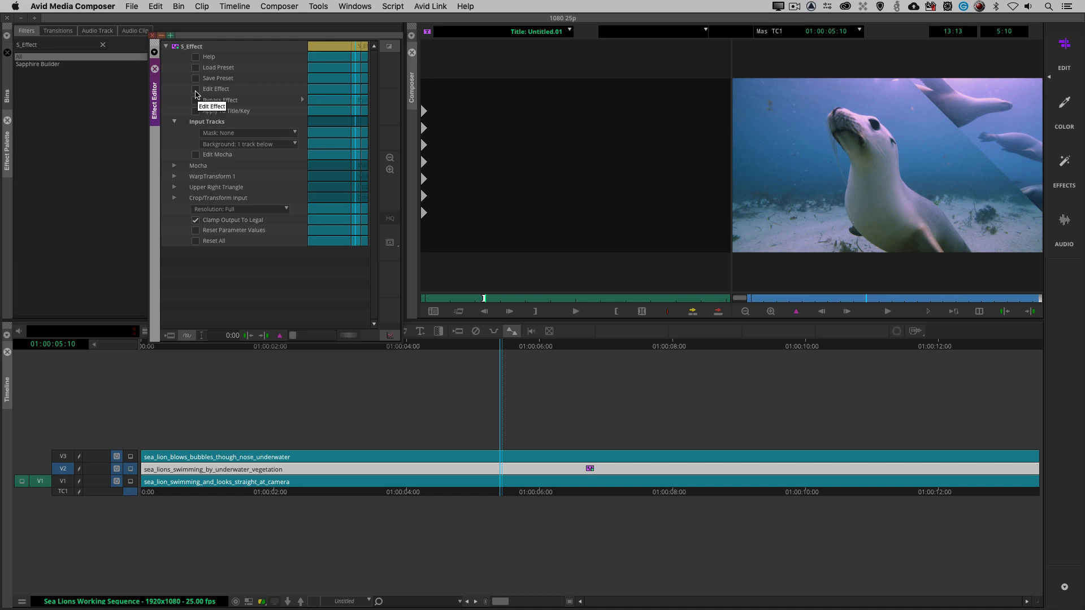
Reopen the effect graph, stop exposing all parameters of WarpTransform 1 and both triangle nodes, and apply the changes.
click(195, 91)
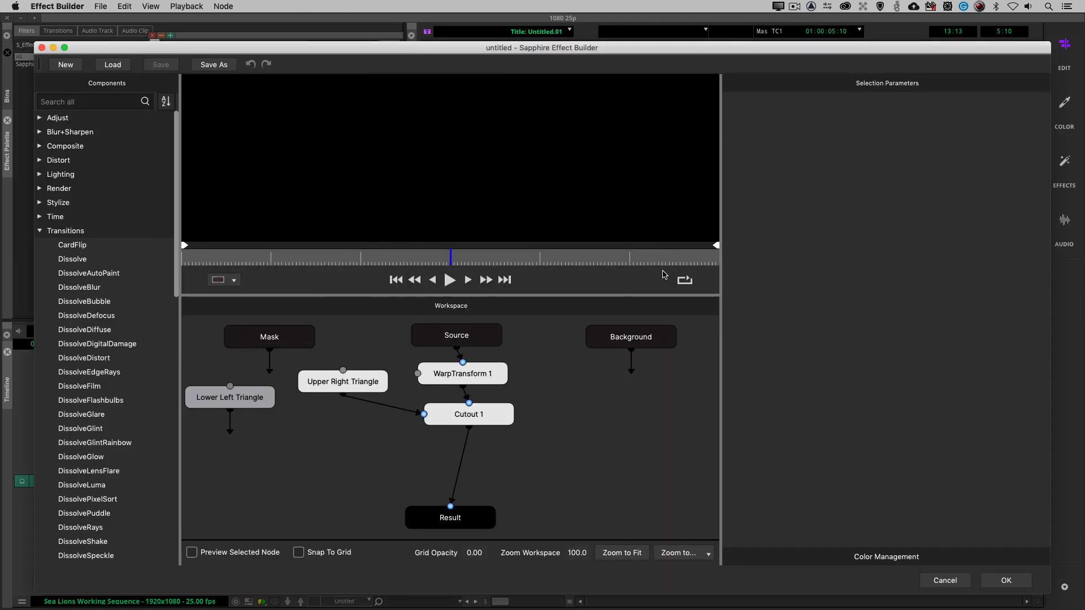
click(471, 378)
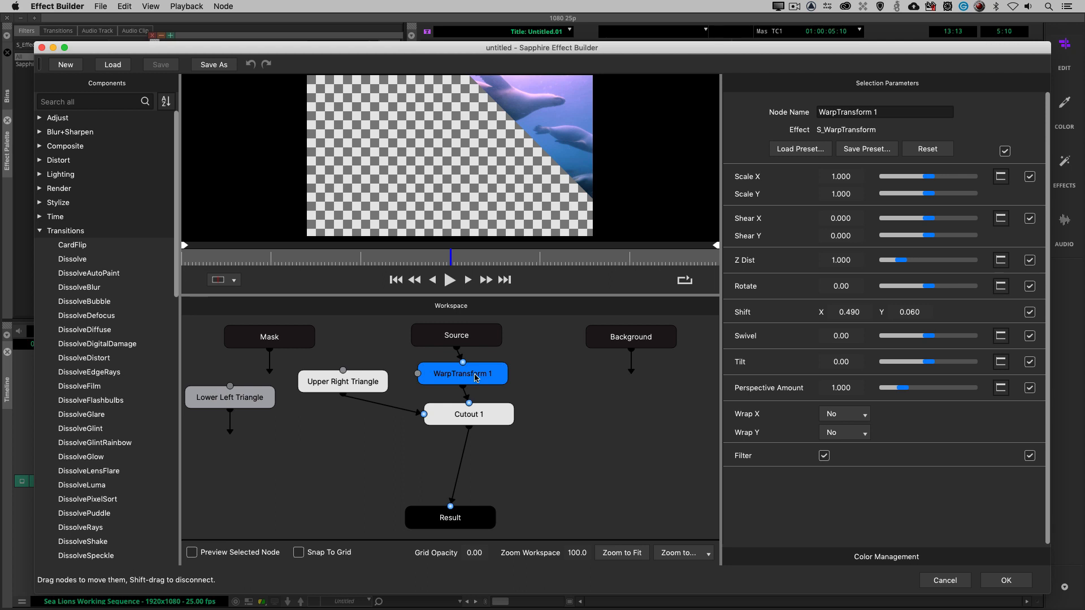
click(1005, 151)
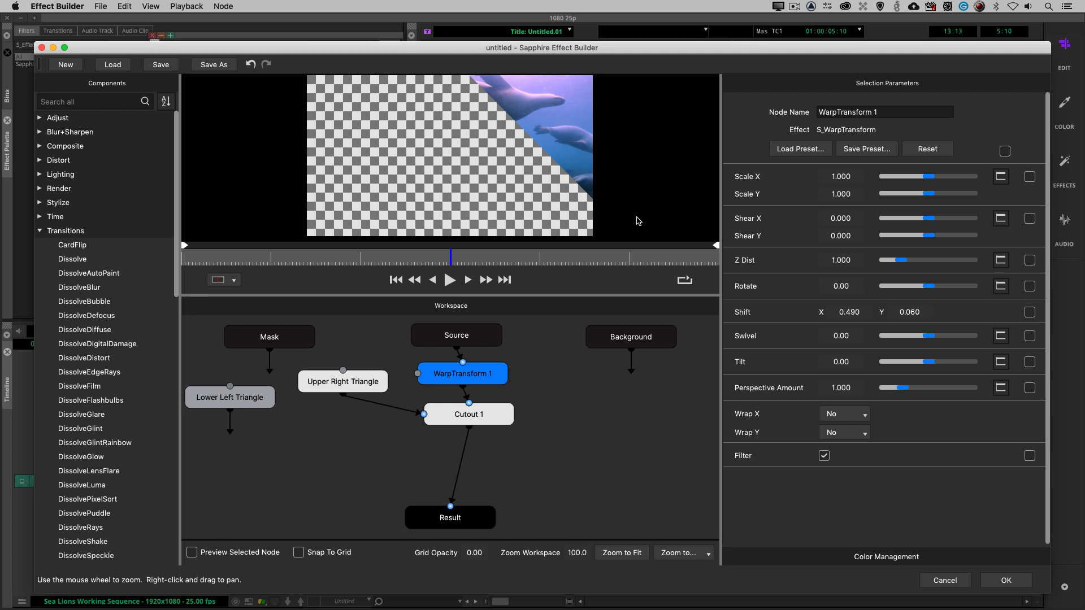
click(356, 382)
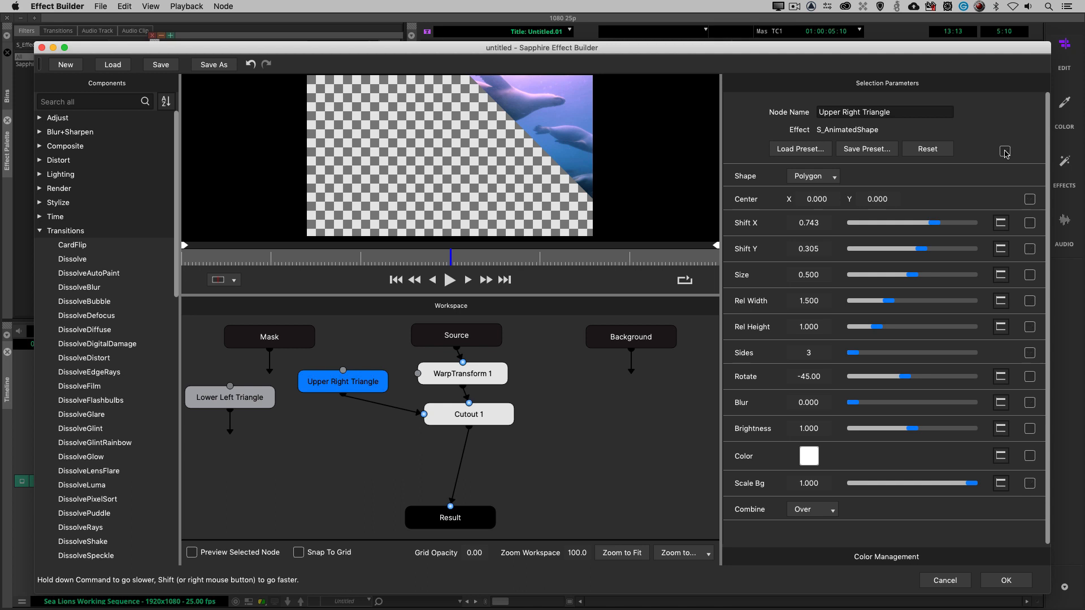
click(233, 400)
click(1004, 151)
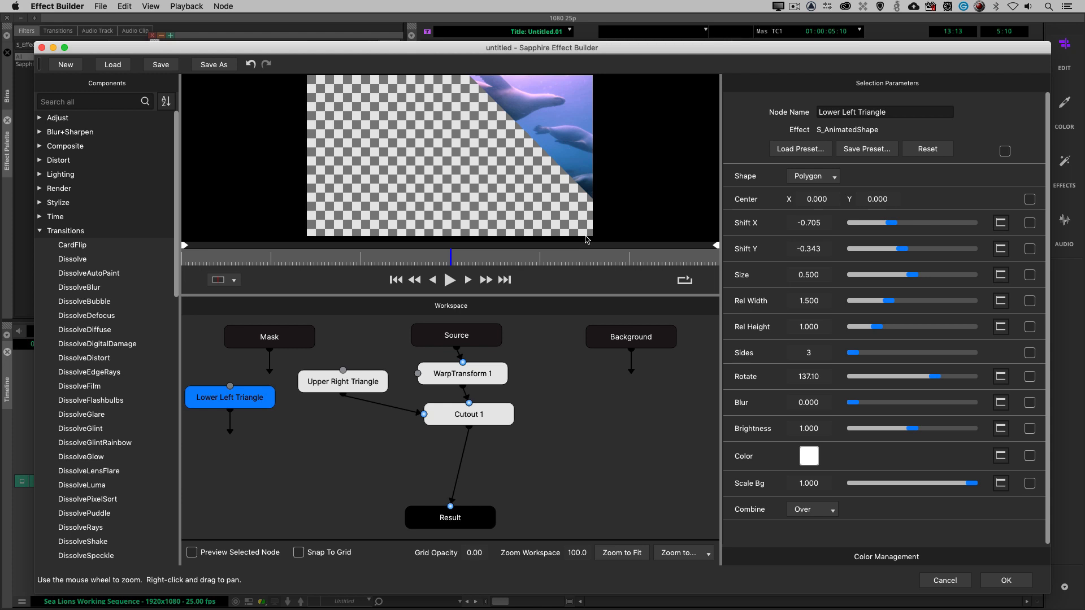
click(1010, 583)
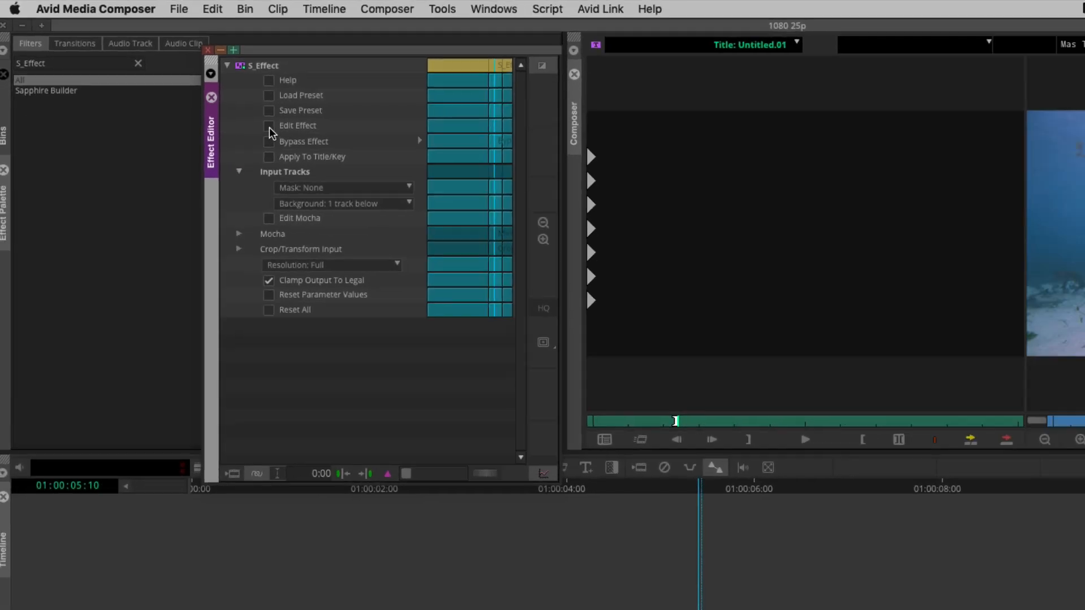
Reopen the S_Effect for editing in the Effect Builder and start a component search.
click(352, 168)
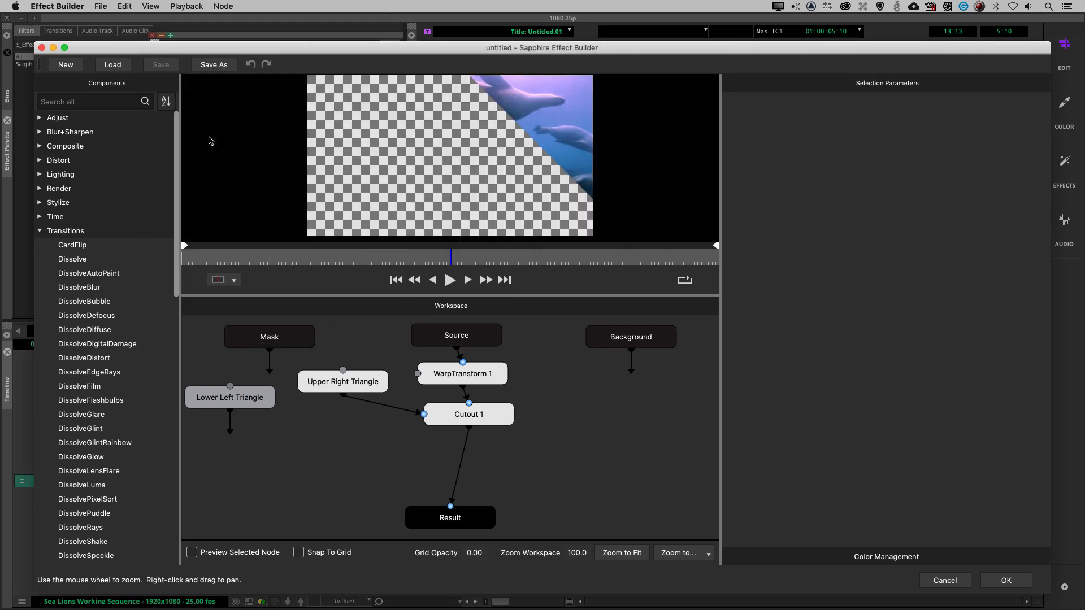
click(100, 102)
text(d)
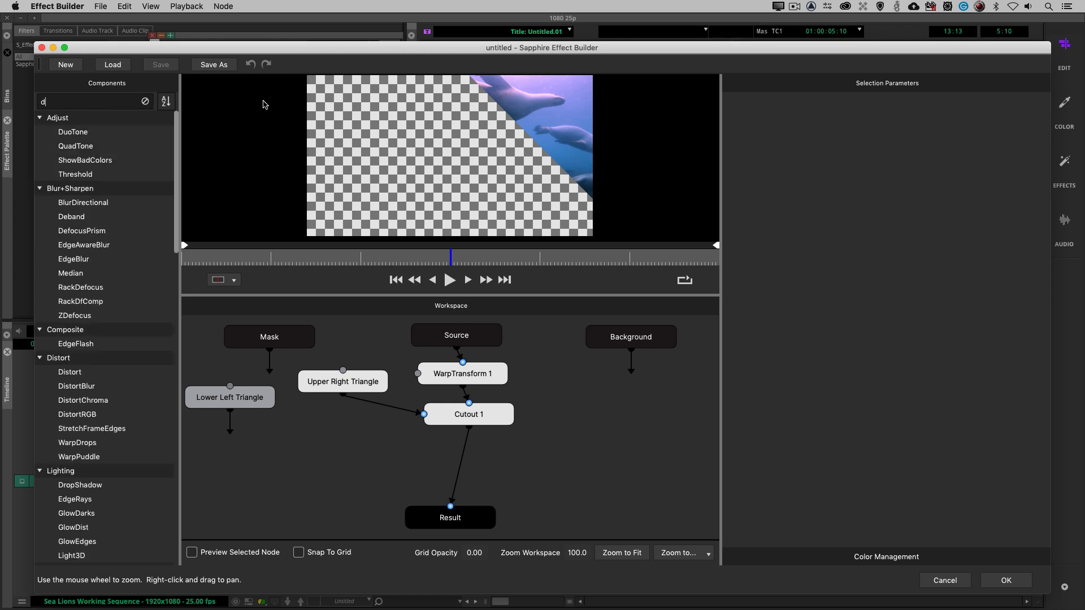
text(rop shadow)
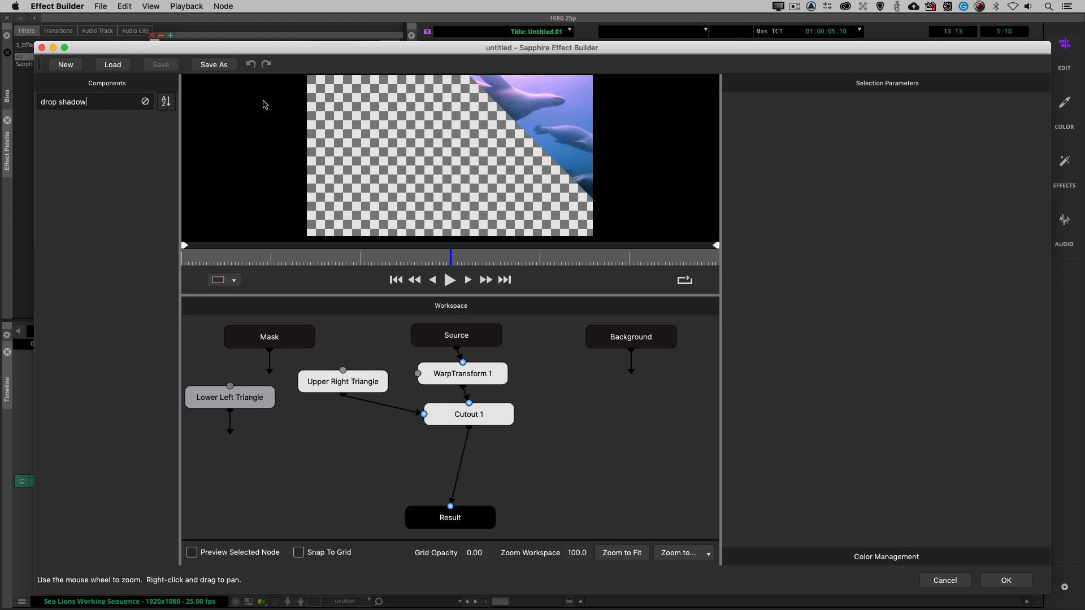
key(BackSpace)
key(BackSpace)
key(BackSpace)
key(BackSpace)
key(BackSpace)
key(BackSpace)
key(BackSpace)
key(BackSpace)
key(BackSpace)
key(BackSpace)
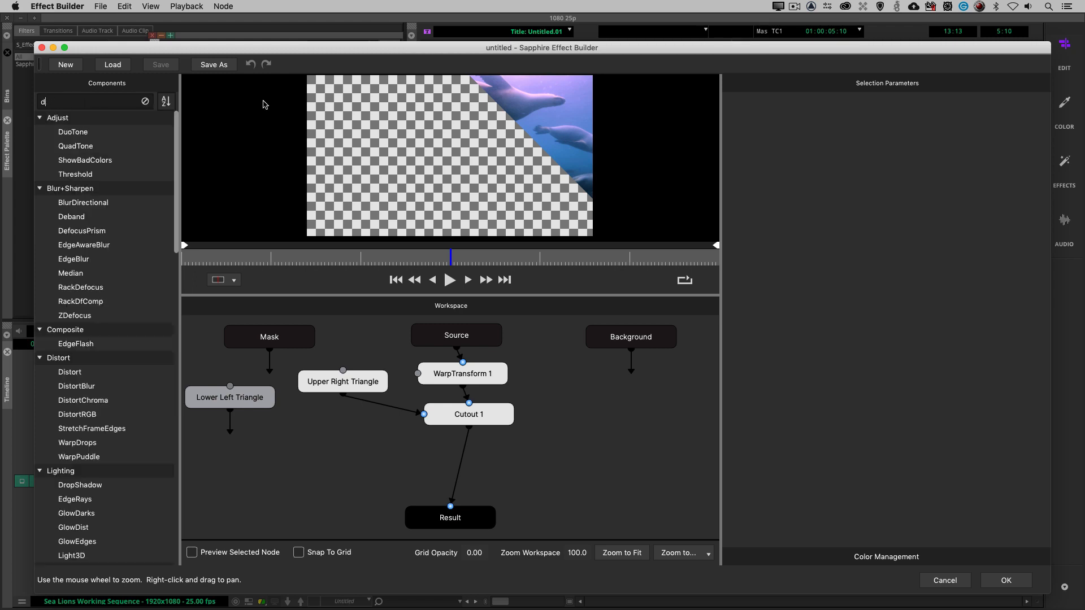
Find the DropShadow component, insert it between Cutout 1 and Result, and shift the shadow to X -0.050, Y -0.010.
text(shadow)
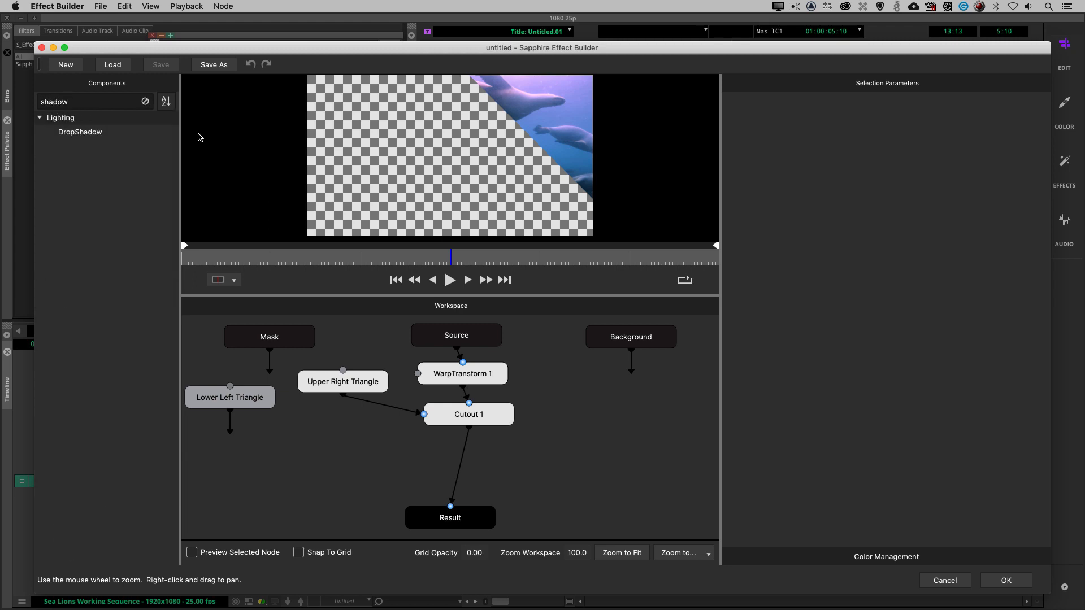
drag(96, 134, 473, 429)
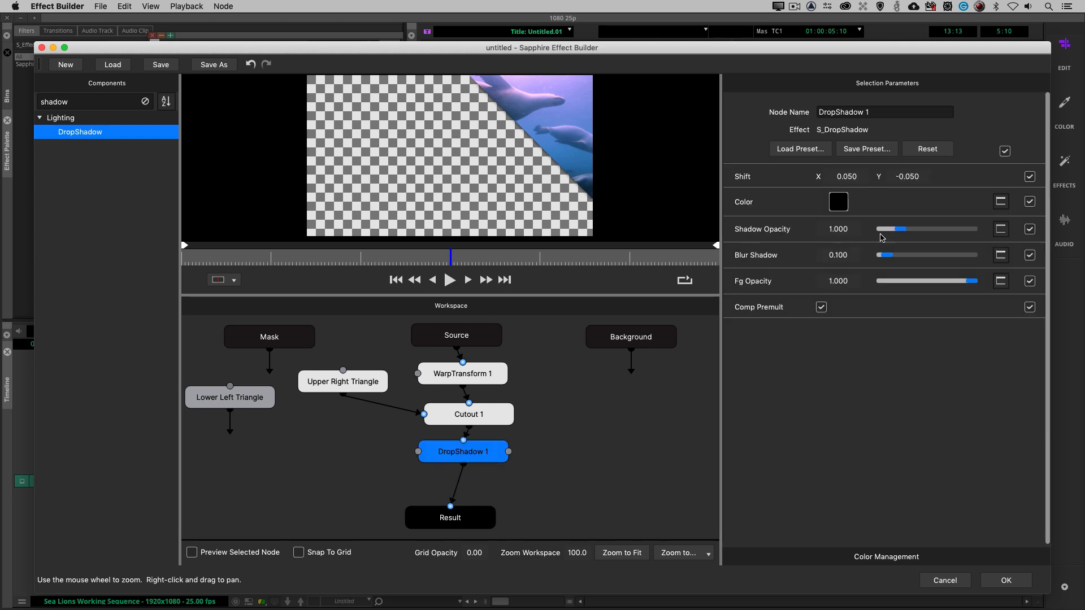
drag(876, 176, 847, 176)
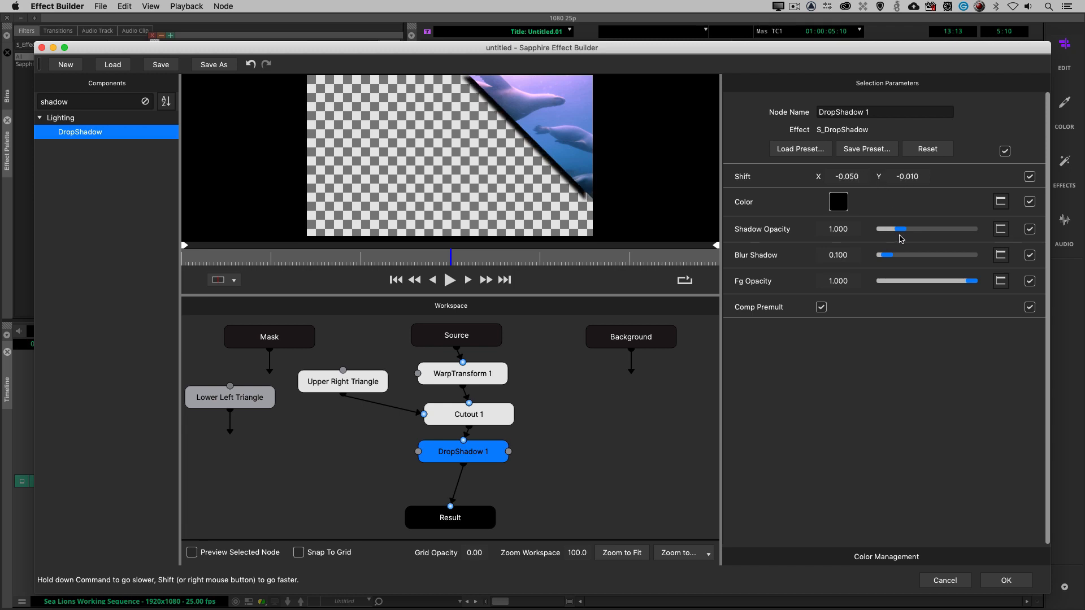
Set the shadow's opacity to 0.759, blur to 0.190 and X shift to -0.030, and stop exposing the DropShadow parameters.
mouse_move(901, 230)
mouse_down()
mouse_move(911, 230)
mouse_move(891, 231)
mouse_move(892, 255)
mouse_move(894, 231)
mouse_up()
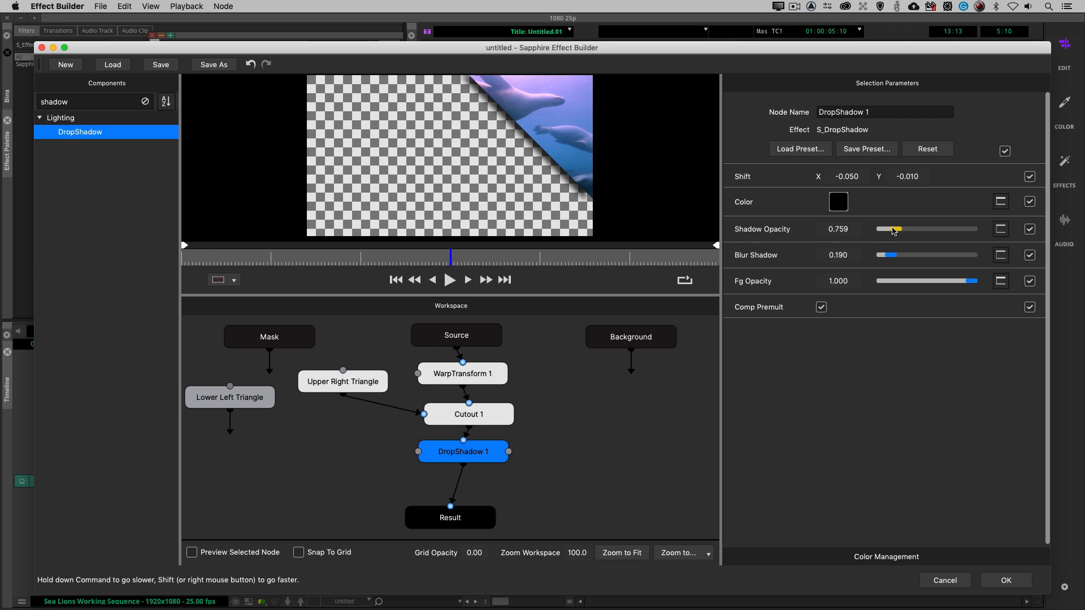
drag(892, 230, 893, 230)
drag(848, 177, 847, 176)
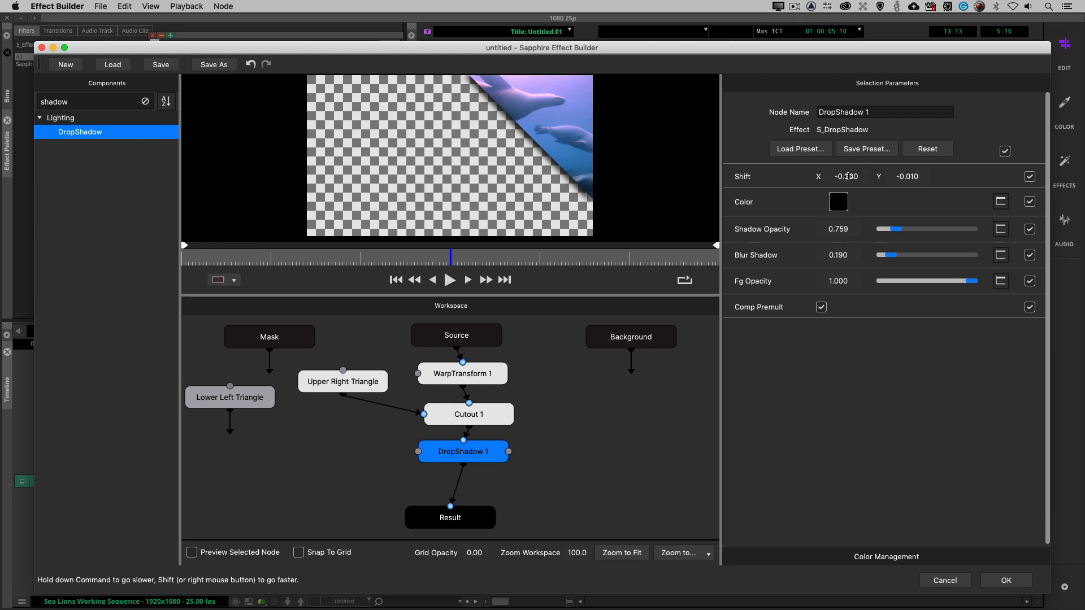
click(1004, 151)
Move the Source, WarpTransform 1, Cutout 1 and DropShadow 1 nodes upward to free space above Result, and review the nodes feeding the chain.
drag(458, 338, 458, 330)
drag(458, 374, 459, 357)
drag(459, 414, 458, 391)
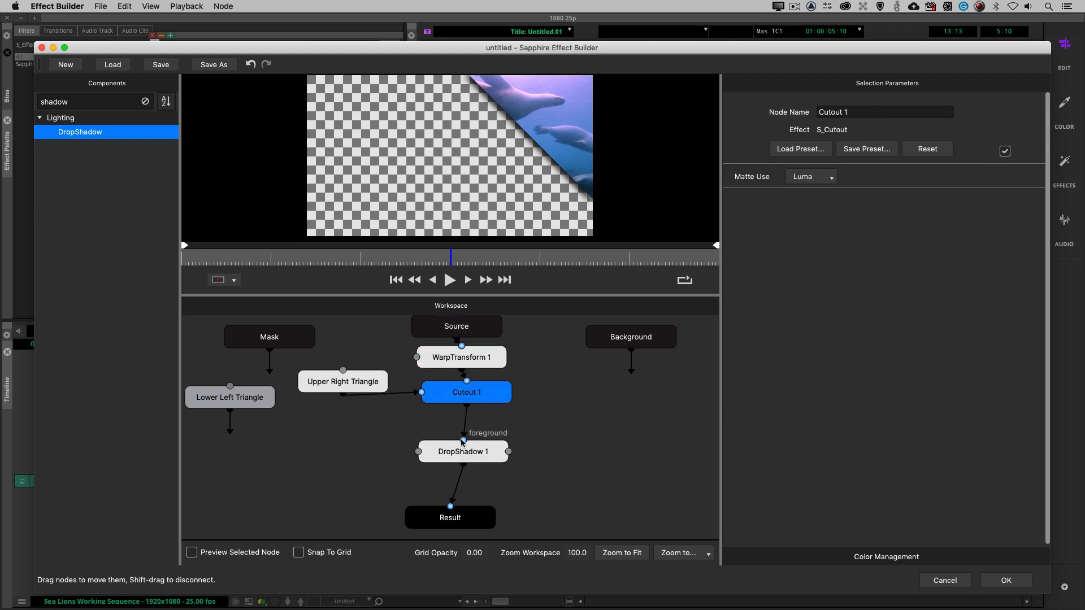
drag(459, 452, 459, 431)
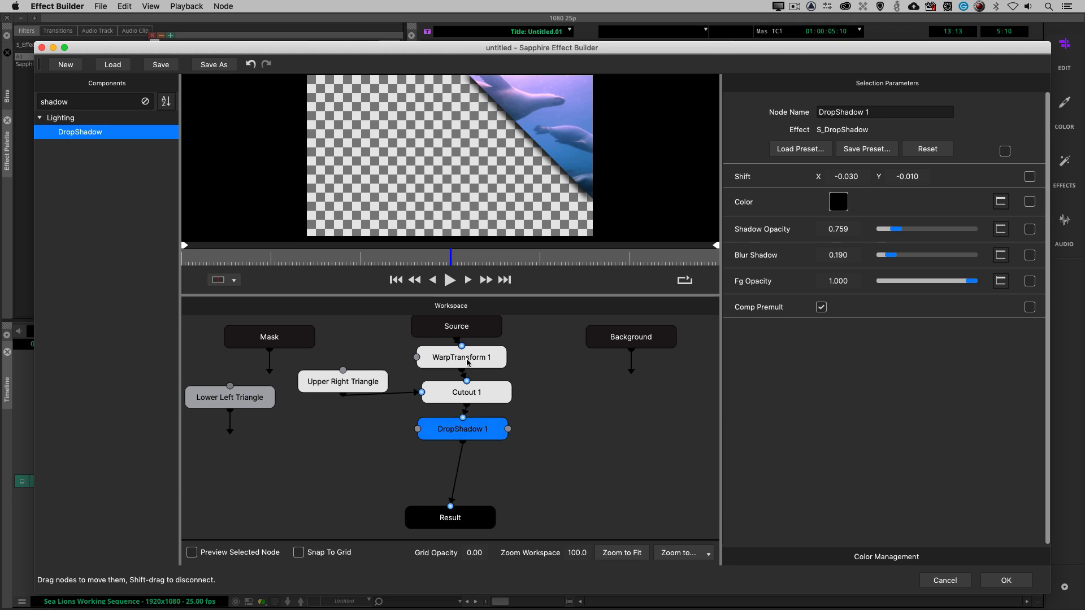
click(468, 358)
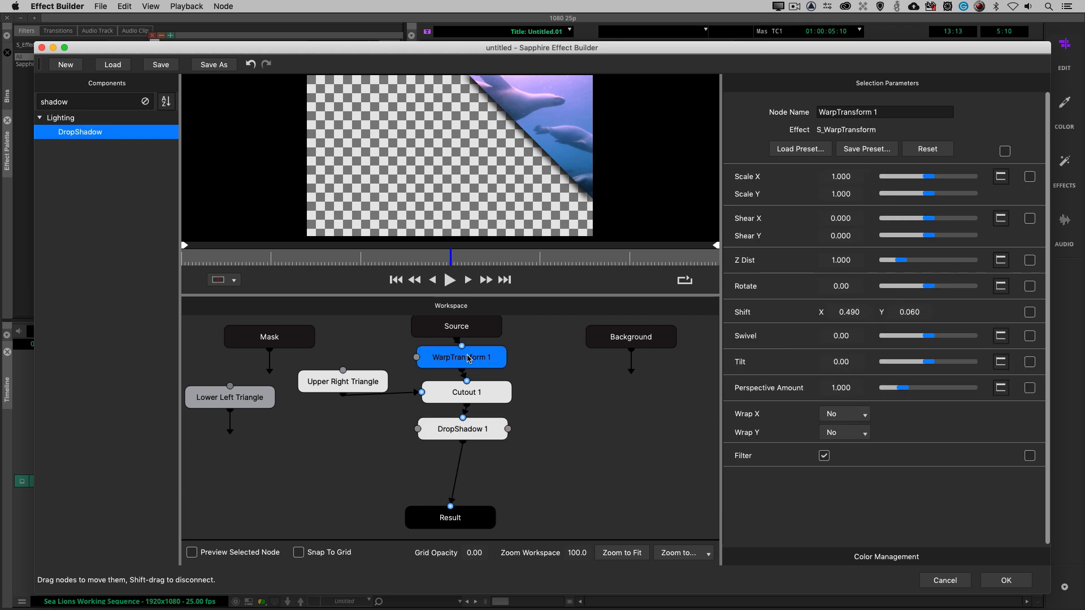
click(364, 382)
click(448, 395)
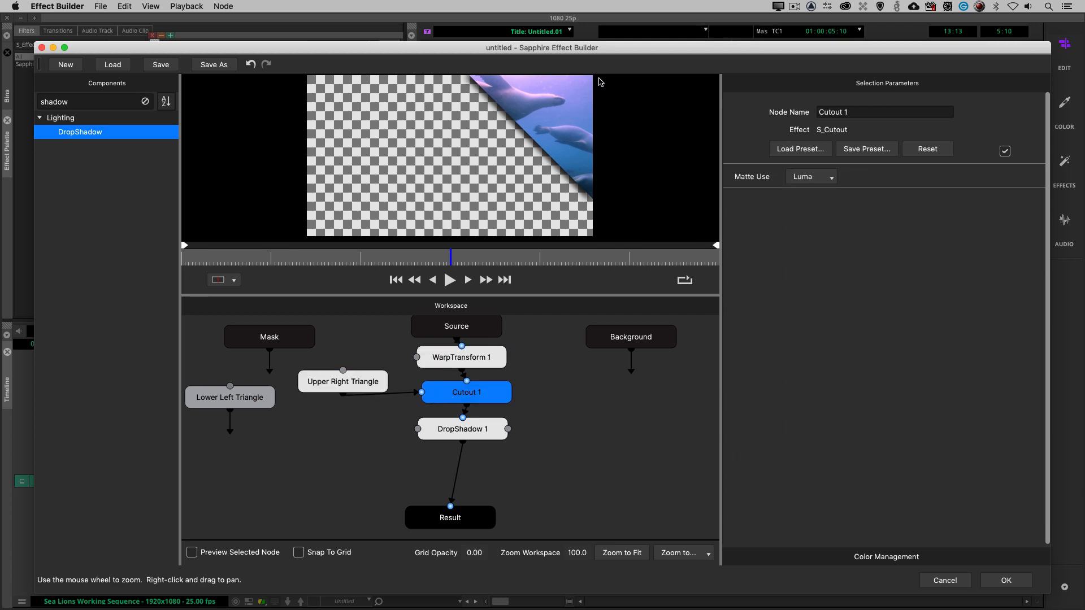
click(479, 432)
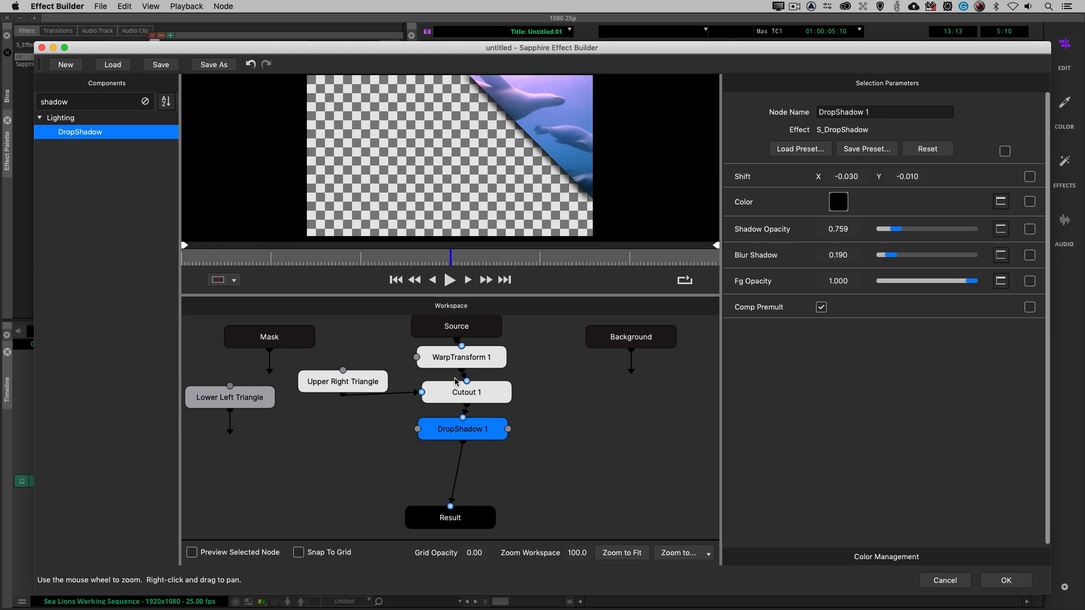
Insert a second WarpTransform node between DropShadow 1 and Result, expose only its Shift parameter, and test shifting the triangle horizontally.
double_click(91, 103)
text(tran)
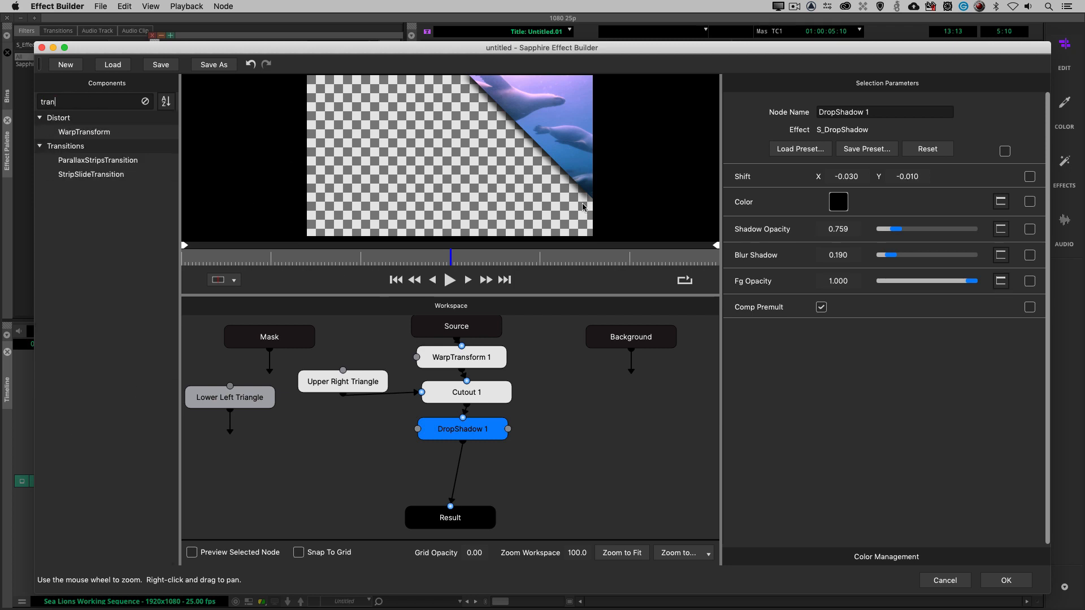
text(sform)
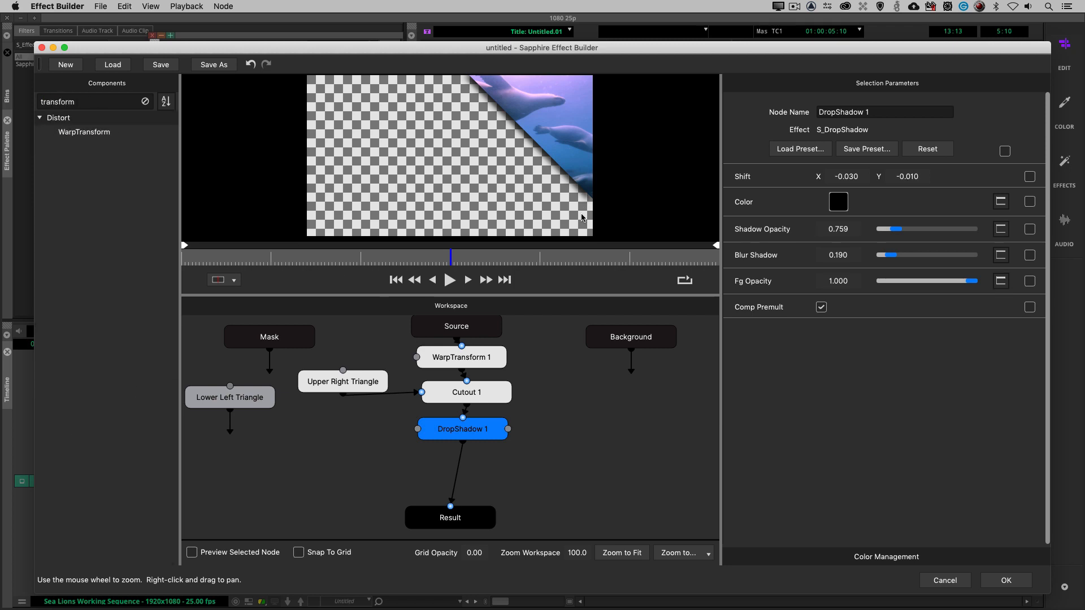
drag(97, 133, 448, 463)
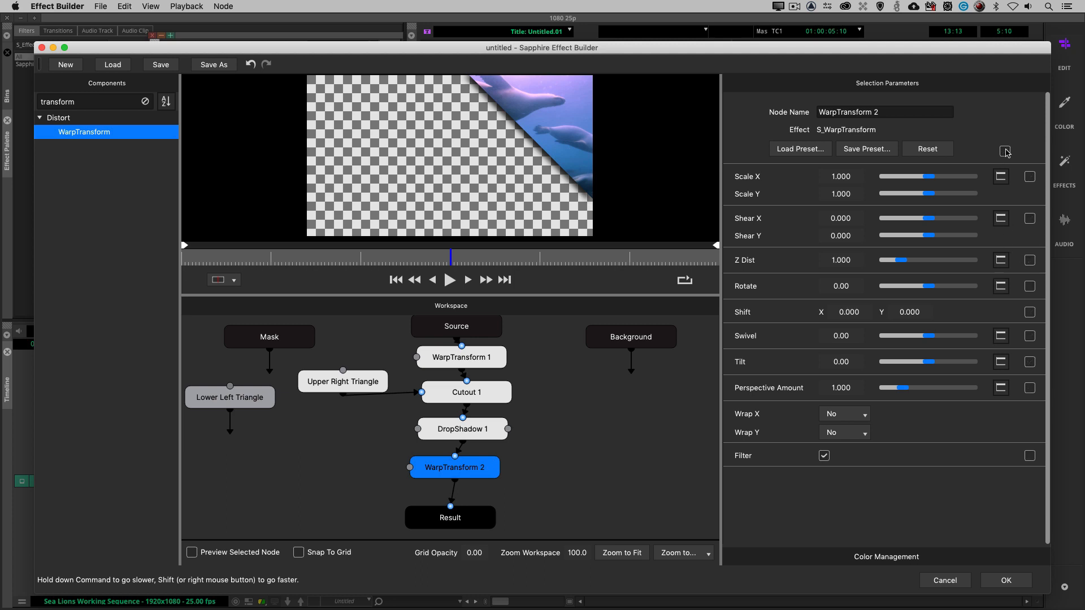
click(1029, 313)
mouse_move(844, 313)
mouse_down()
mouse_move(859, 312)
mouse_move(842, 317)
mouse_move(851, 317)
mouse_up()
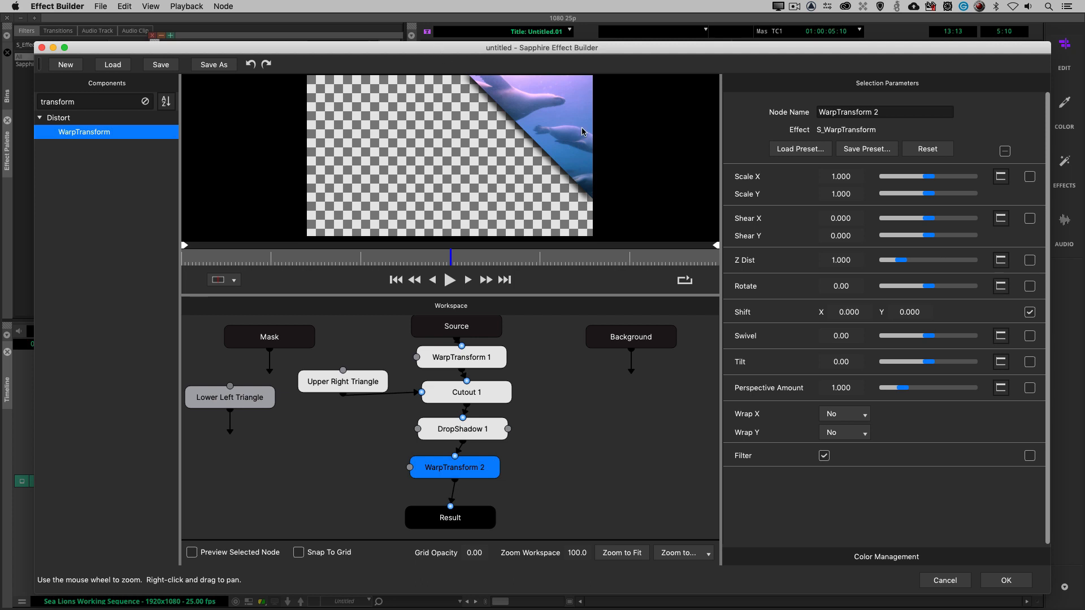
Move WarpTransform 2 closer to DropShadow 1, shift the Source chain upward, and place the Upper Right Triangle node beside Cutout 1.
drag(466, 462, 472, 456)
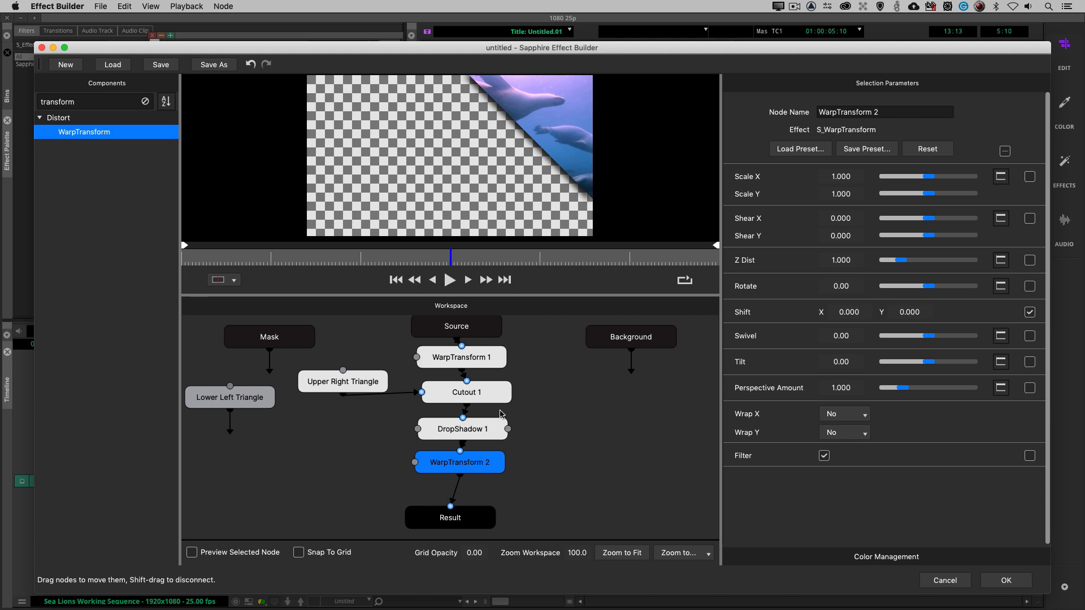
scroll(547, 414, down, 2)
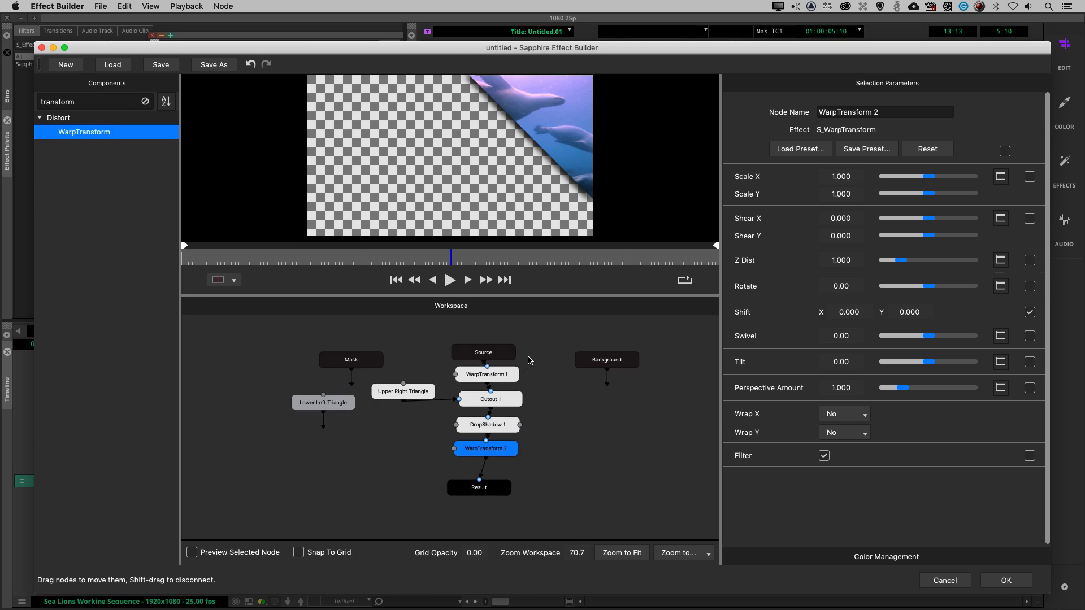
drag(537, 342, 480, 469)
drag(483, 354, 485, 329)
click(545, 387)
drag(406, 368, 407, 368)
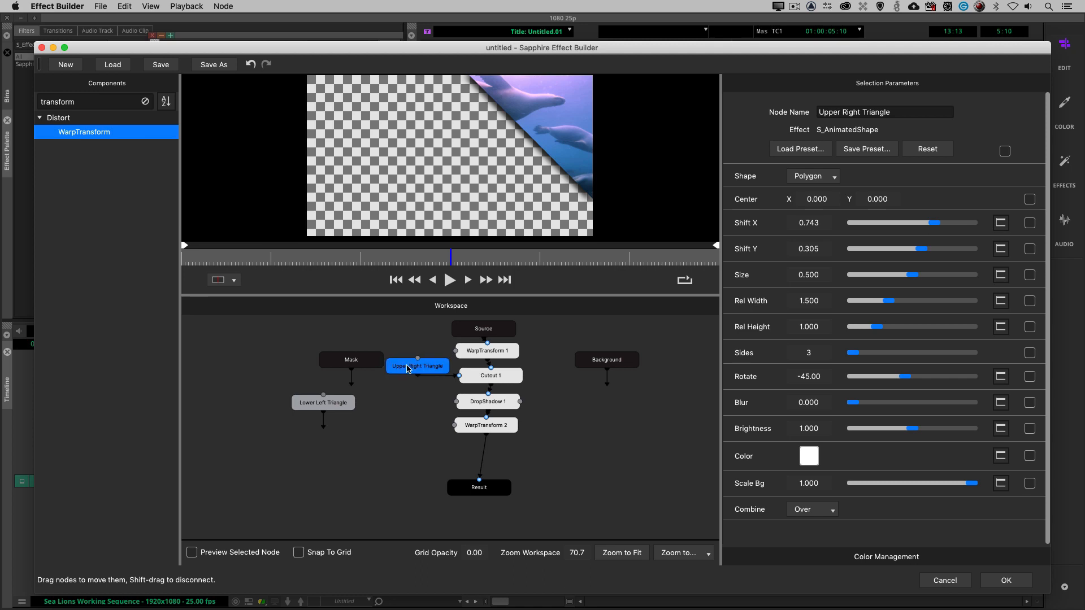
Add a Composite node fed by WarpTransform 2 and Background, connect its output to Result, and apply the effect.
click(145, 102)
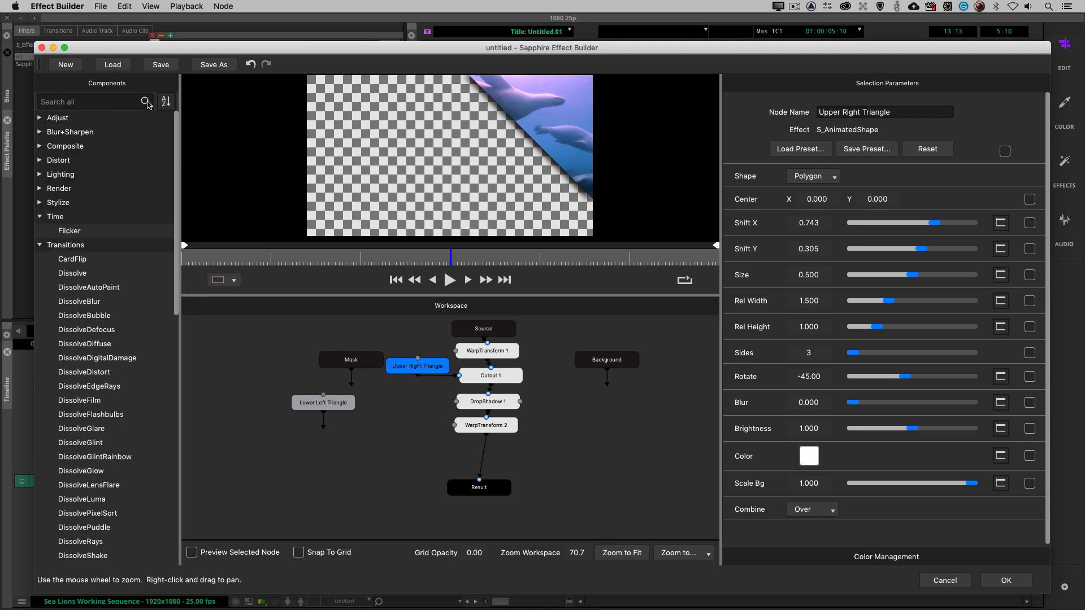
click(39, 245)
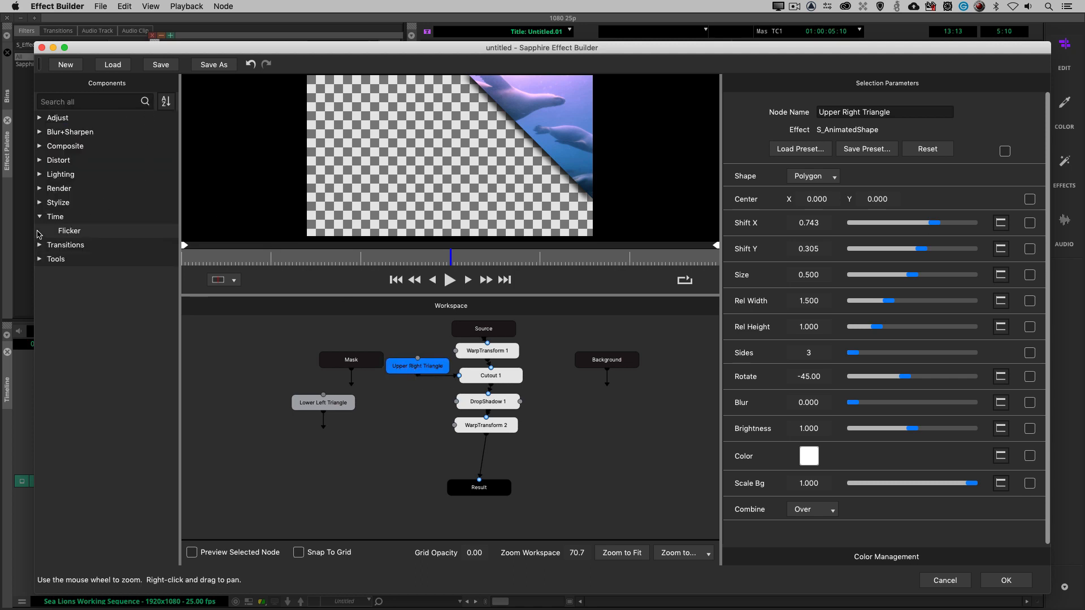
click(39, 216)
click(39, 245)
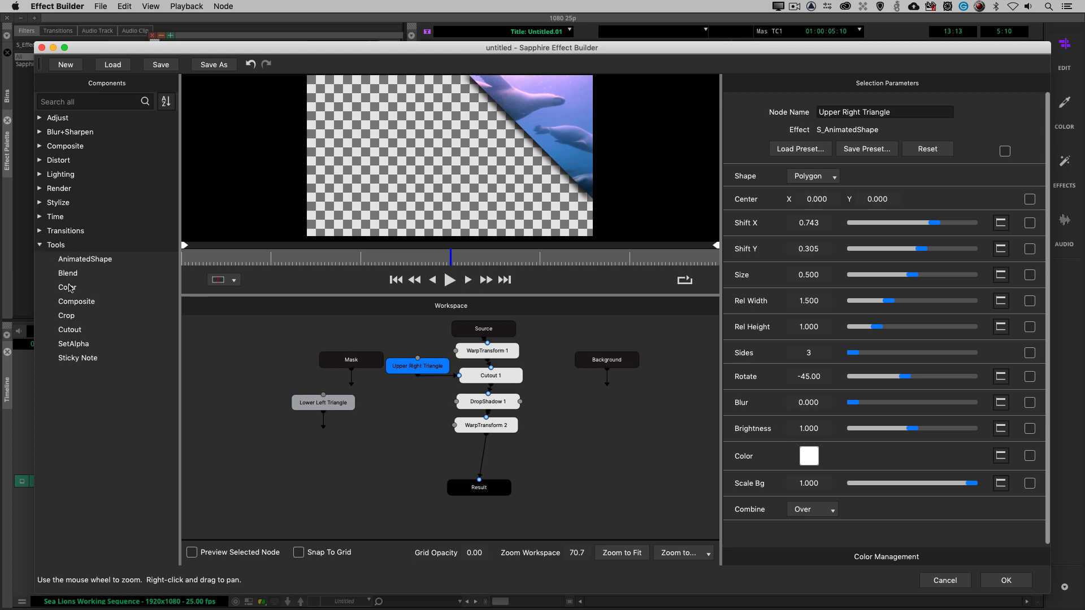
drag(67, 302, 582, 469)
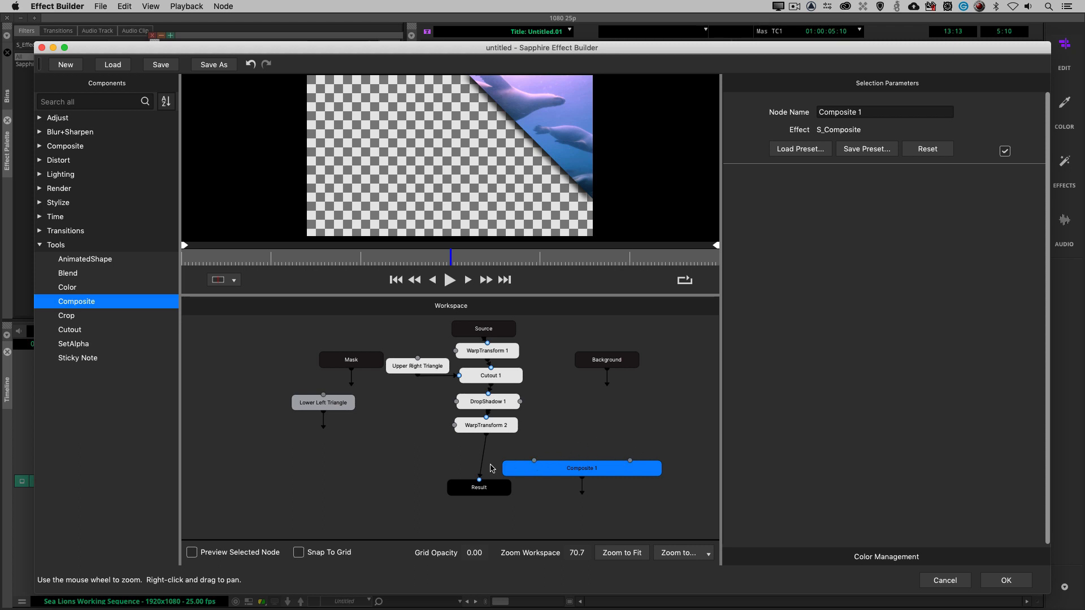
drag(483, 466, 534, 461)
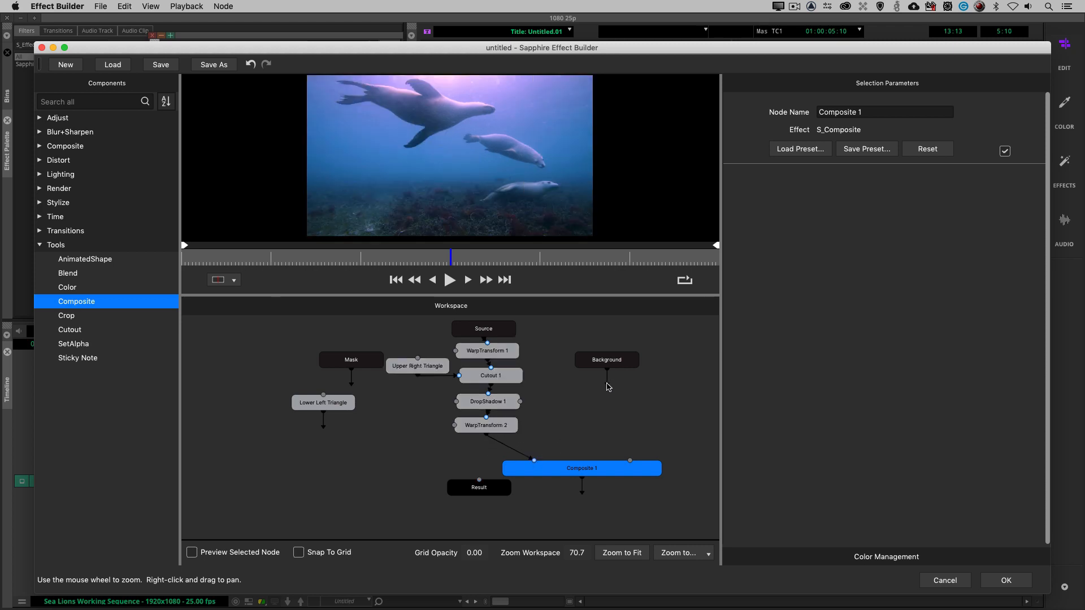
drag(607, 385, 480, 479)
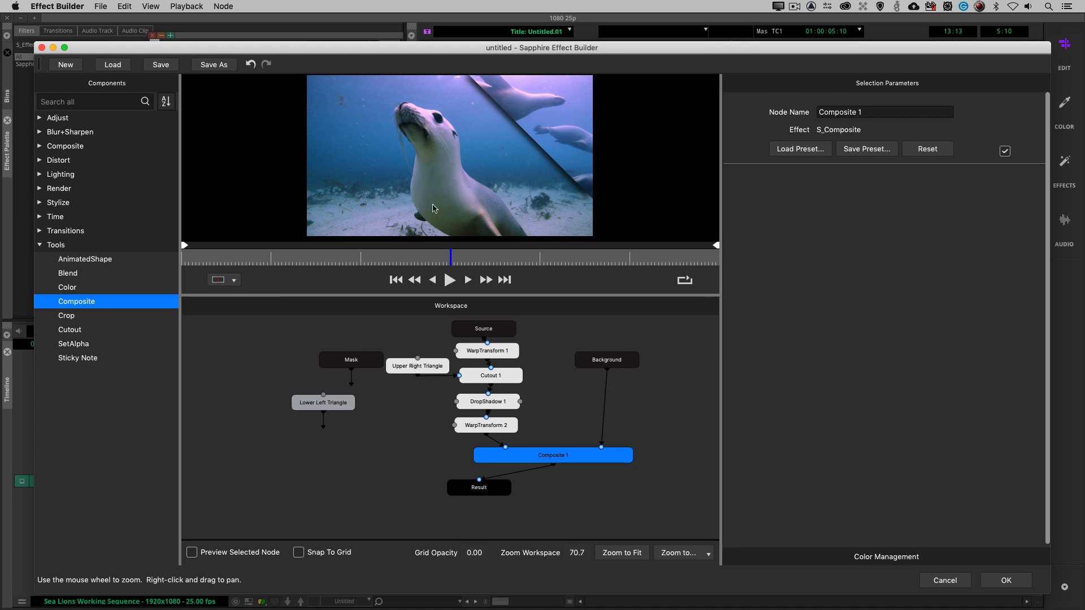
click(1006, 580)
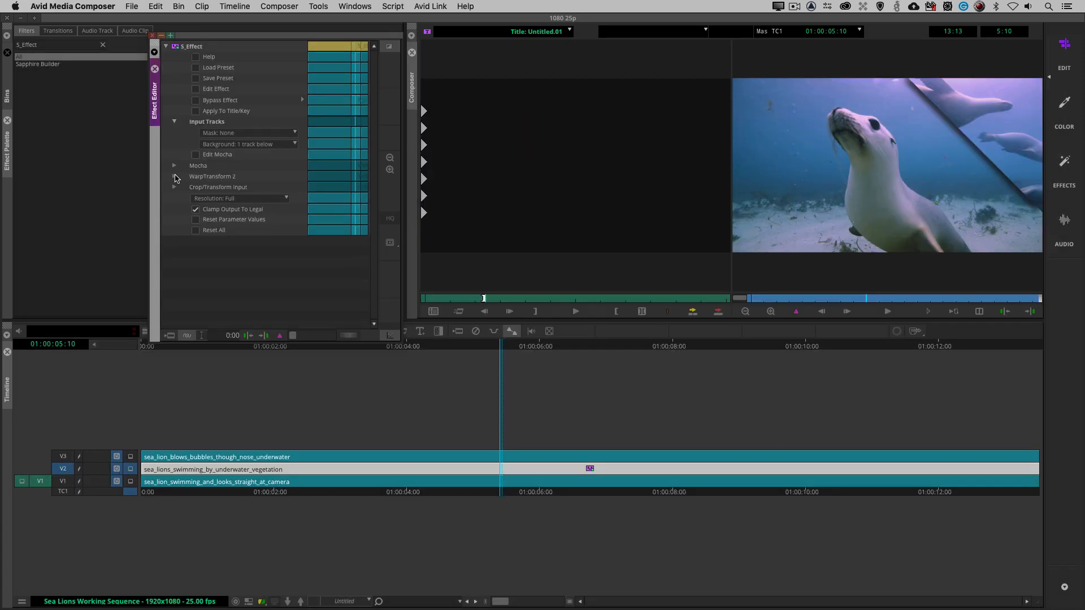
Check the exposed WarpTransform 2 parameters, reopen the effect for editing, rename that node "Upper Right Triangle", and apply.
click(174, 177)
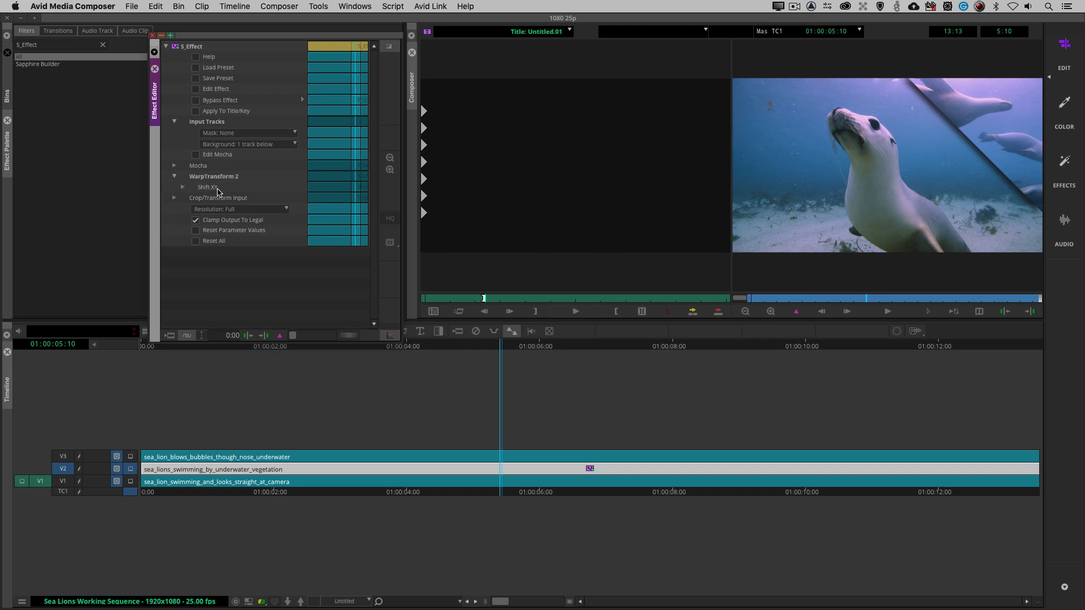
click(174, 177)
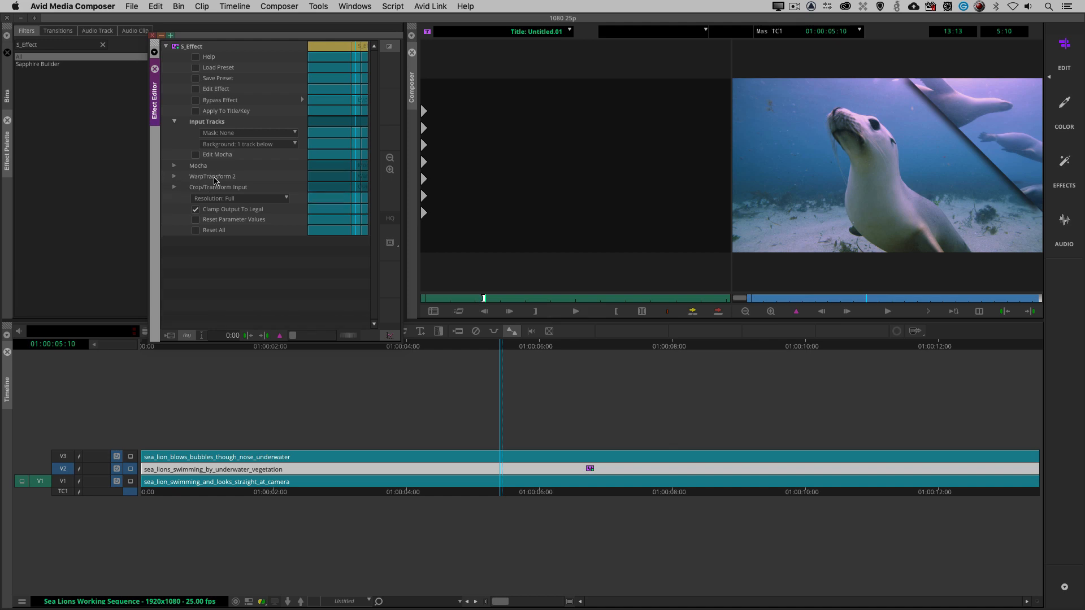
click(210, 89)
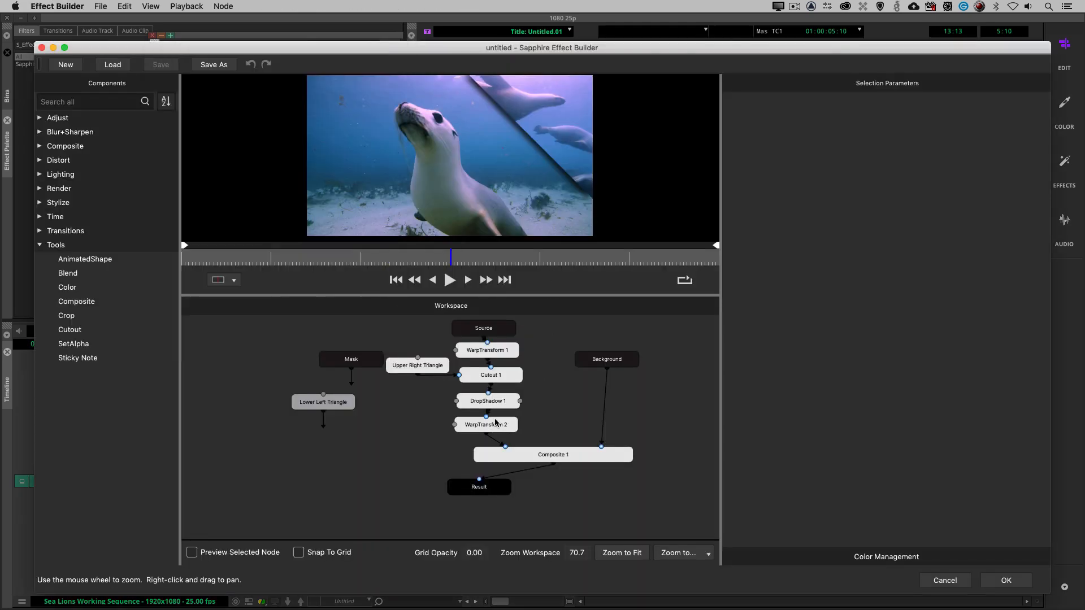
click(496, 424)
drag(880, 111, 762, 100)
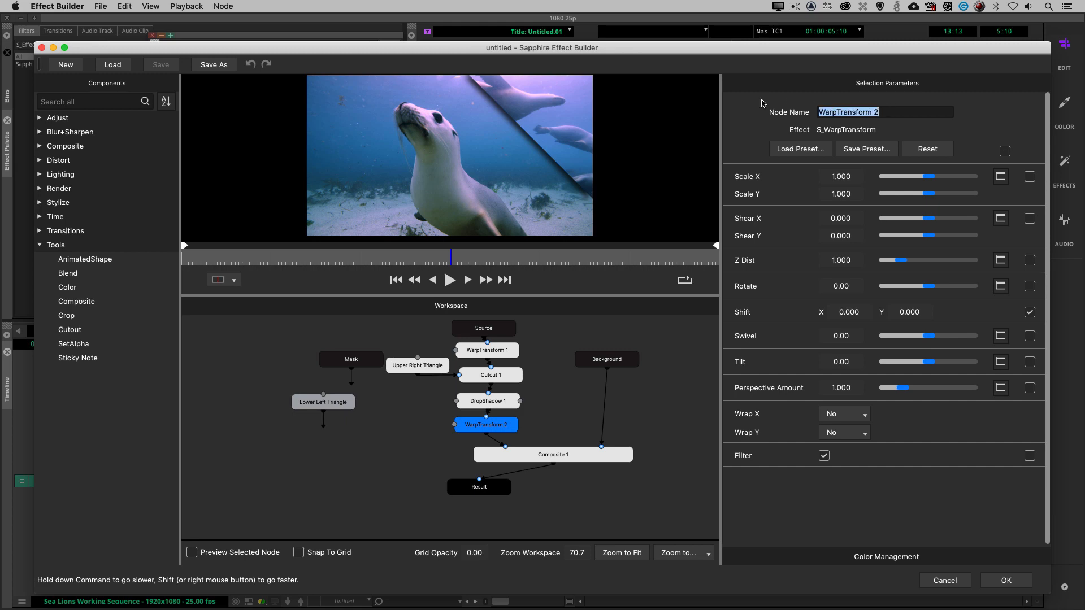
text(Upper Right Triangle)
click(1006, 580)
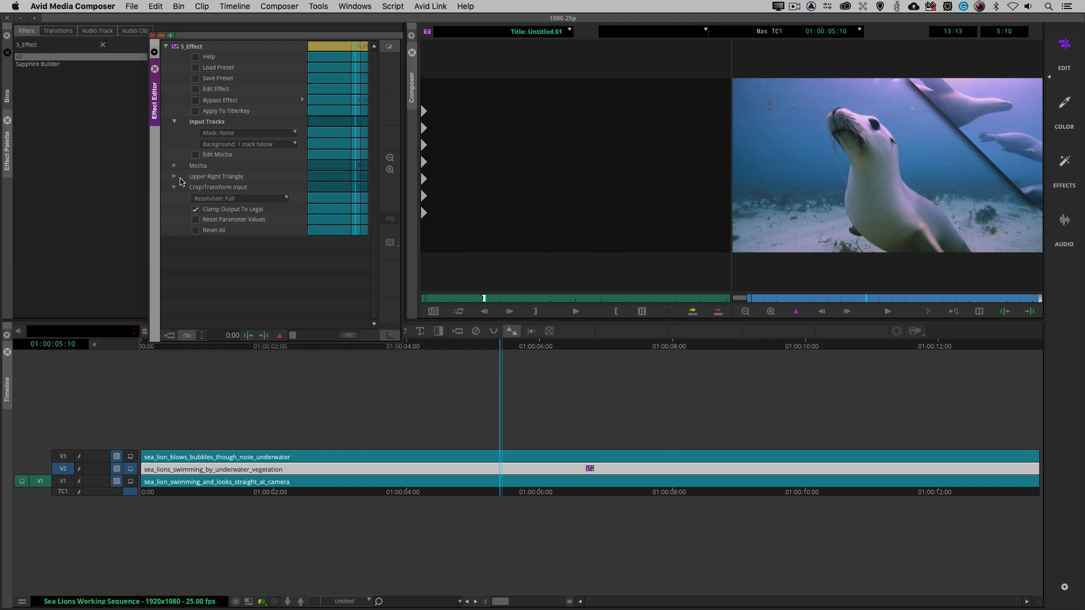
Try shifting the upper right triangle to X 56 with its exposed Shift XY parameter, and undo the shift.
click(175, 177)
click(183, 187)
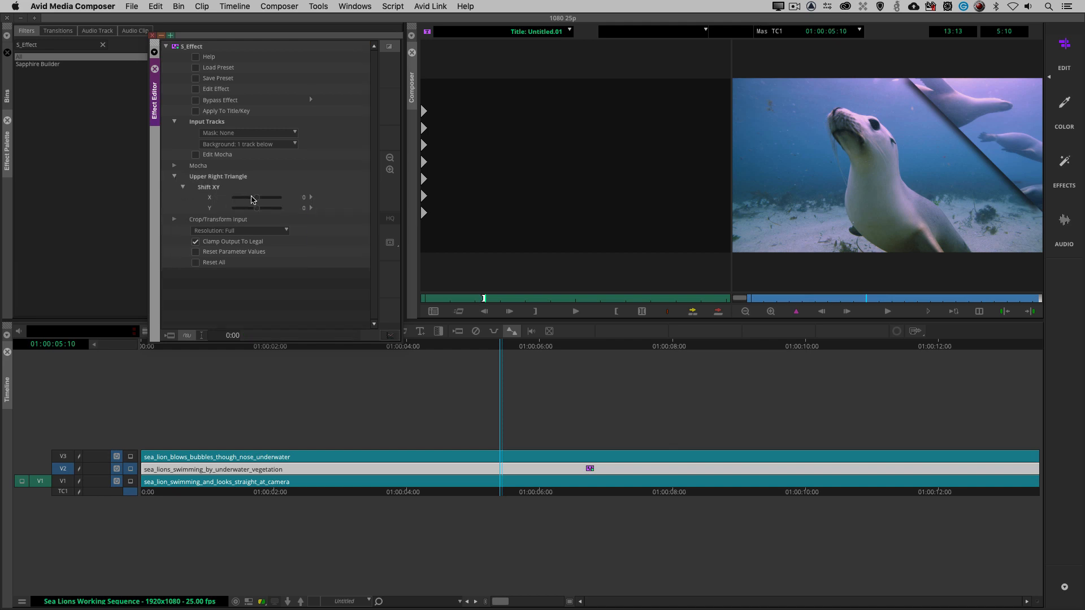
drag(257, 198, 258, 199)
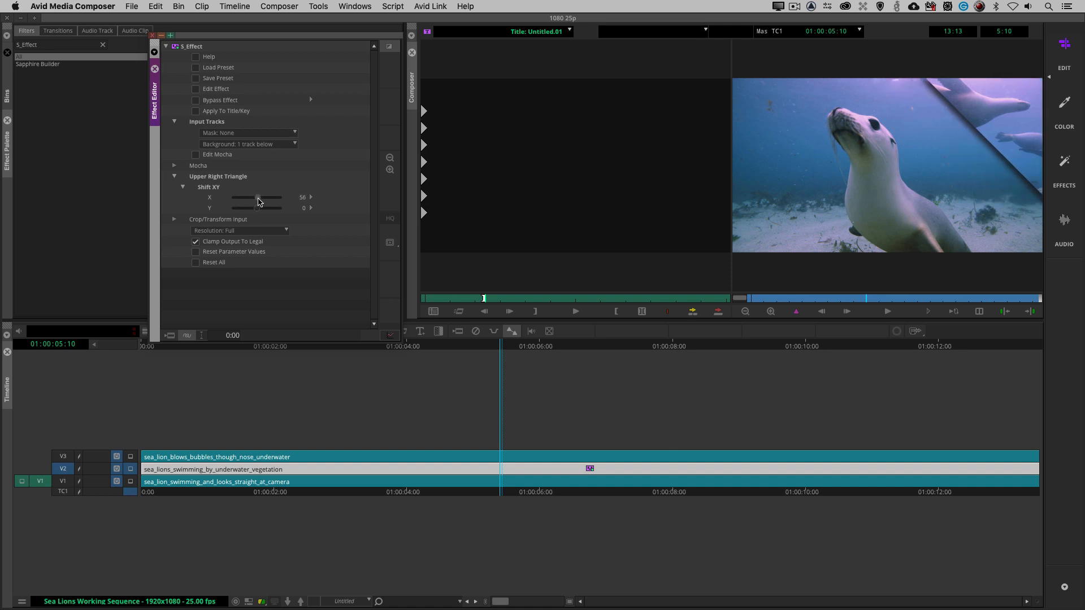
key(super+z)
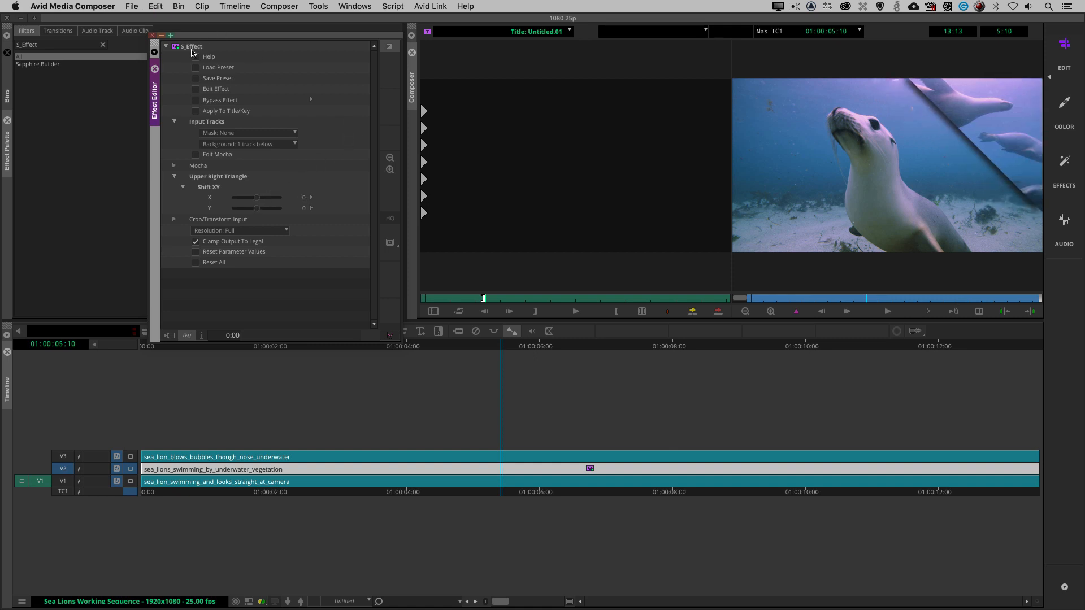
Copy the S_Effect to the V3 clip sea_lion_blows_bubbles_though_nose_underwater, open it for editing, and preview its Background node.
drag(175, 48, 511, 459)
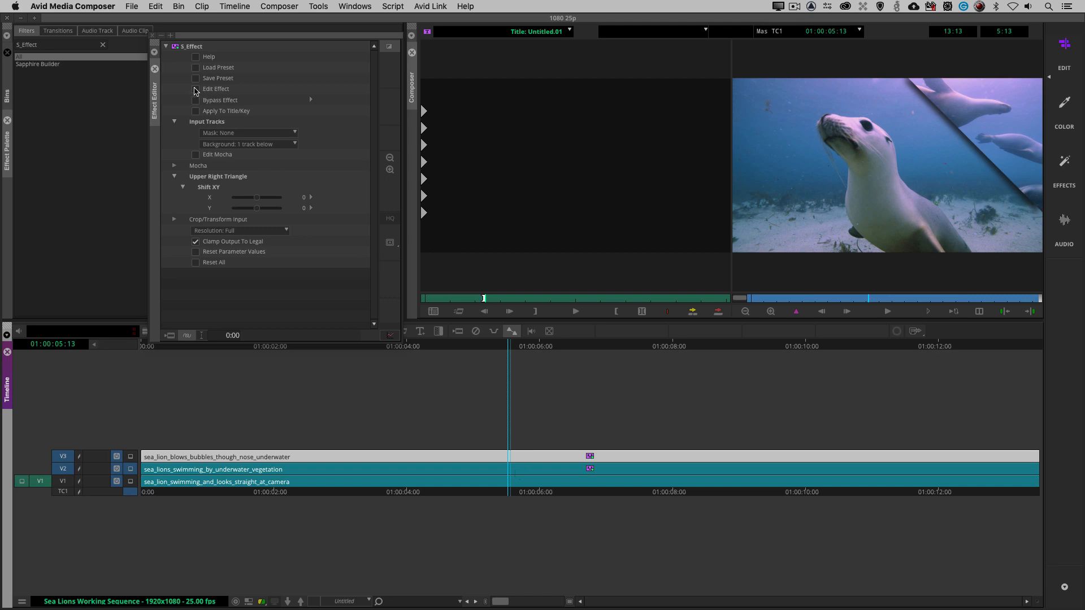
click(197, 90)
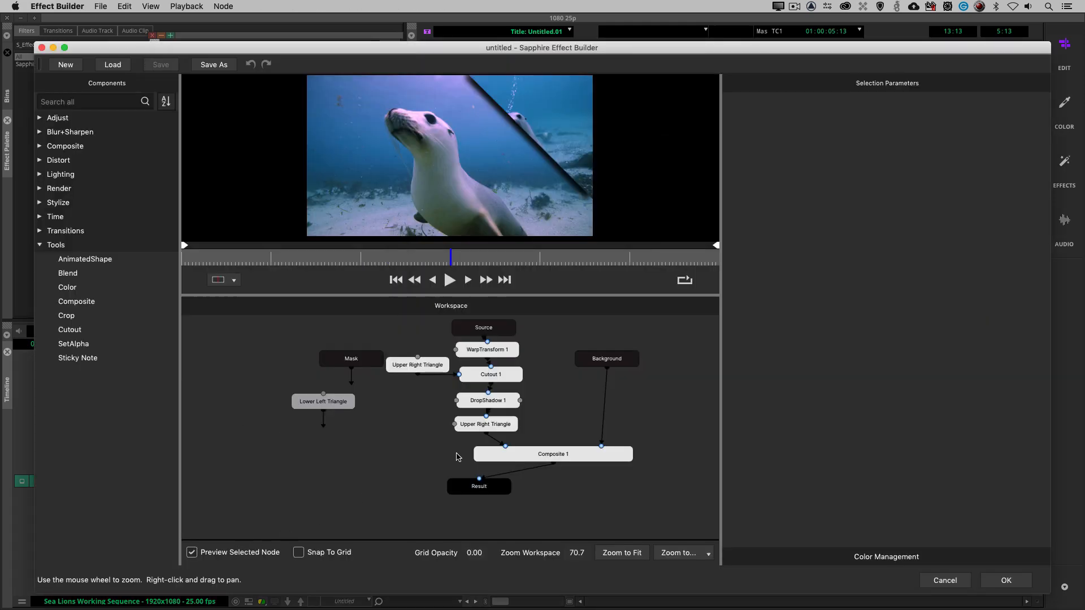
click(601, 362)
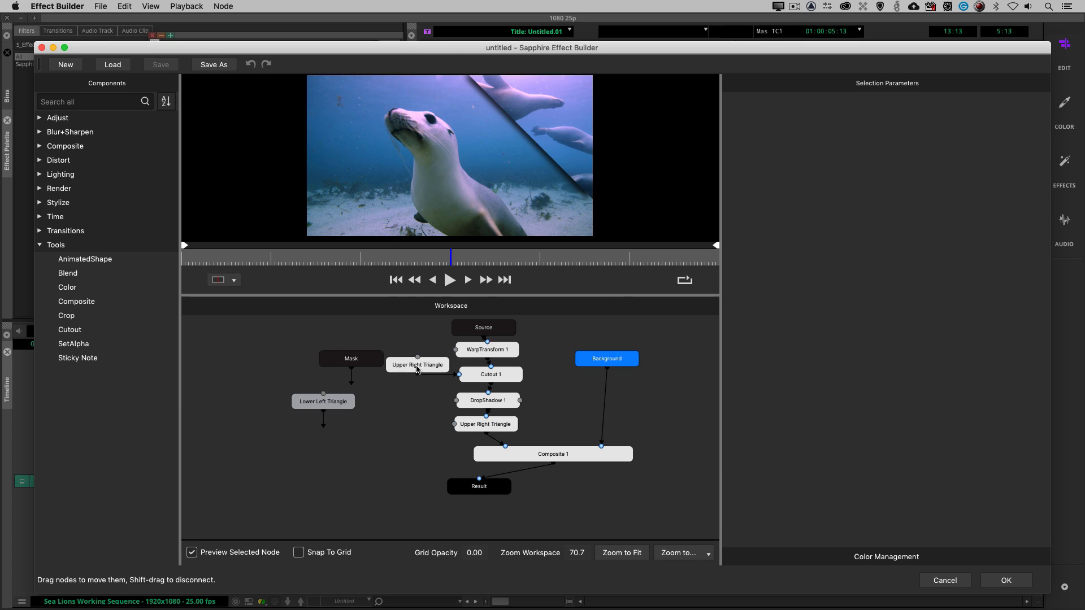
Delete the Upper Right Triangle shape node, connect Lower Left Triangle to Cutout 1 instead, and stop previewing the selected node.
drag(416, 368, 399, 405)
key(Delete)
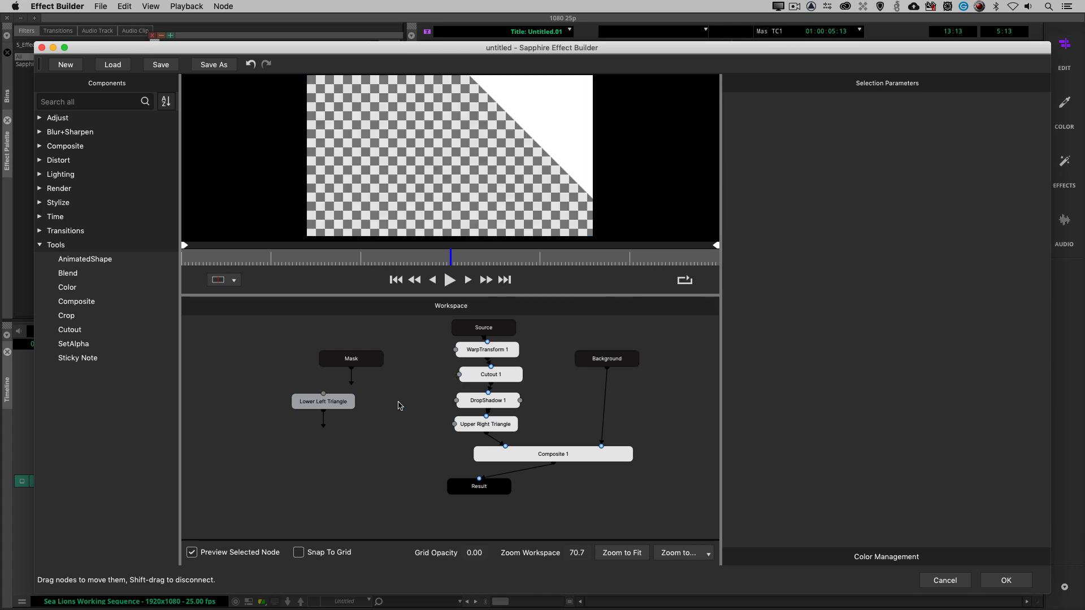
click(330, 404)
drag(327, 400, 364, 404)
drag(346, 356, 281, 332)
drag(361, 405, 461, 378)
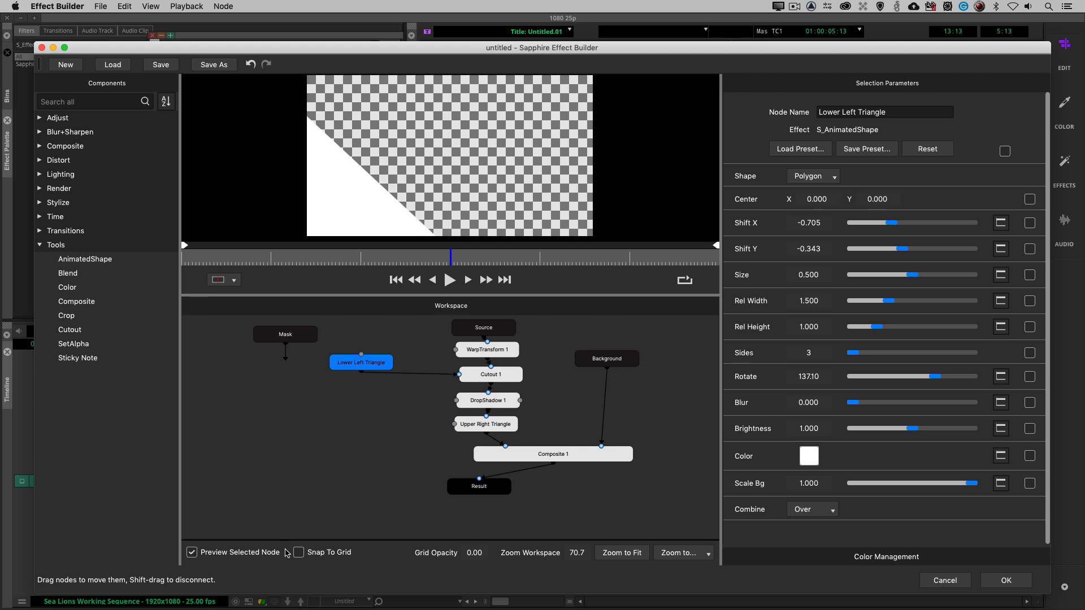
click(232, 553)
click(489, 493)
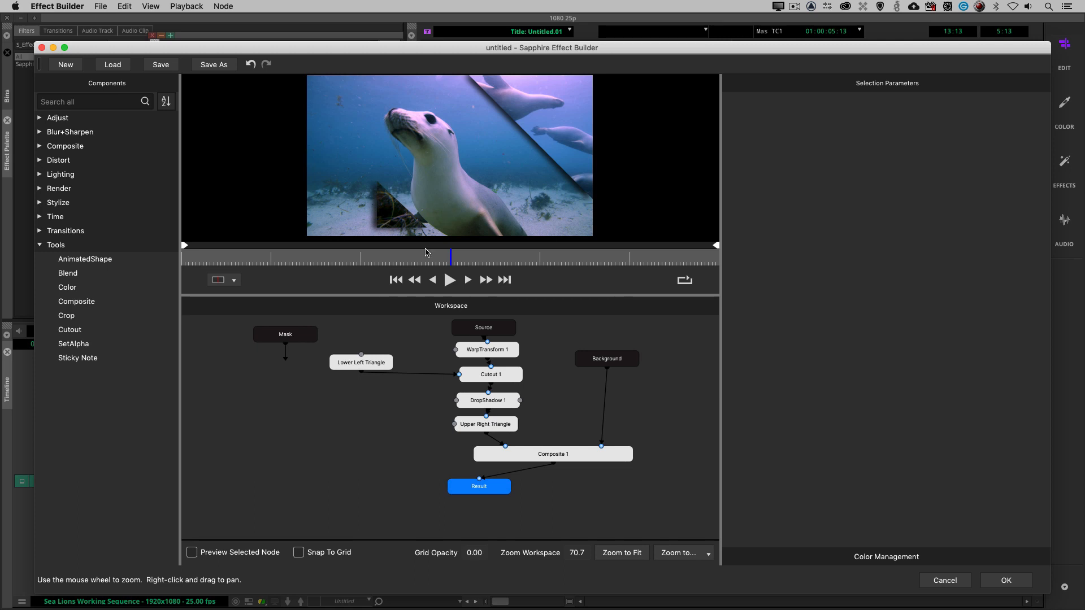
Delete WarpTransform 1, preview the source footage, and insert a fresh WarpTransform node between Source and Cutout 1.
click(492, 353)
key(Delete)
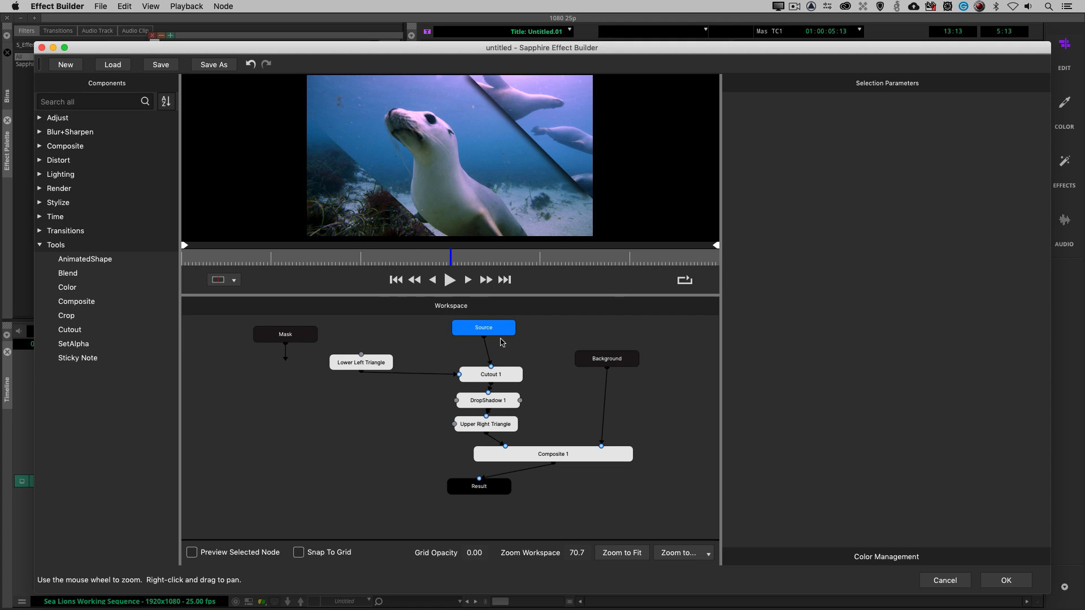
click(233, 552)
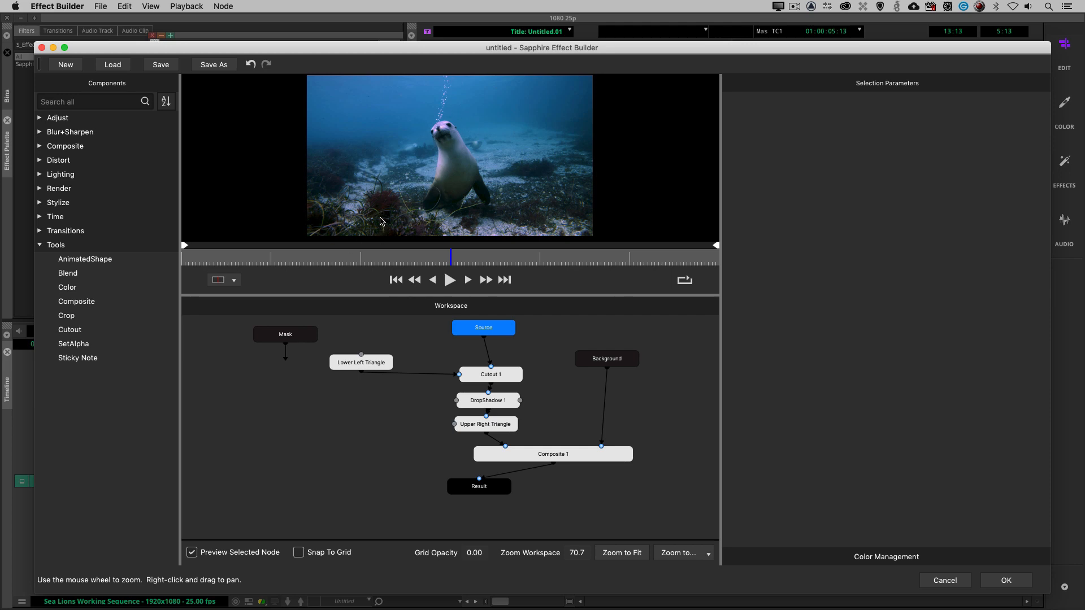
click(82, 98)
text(tr)
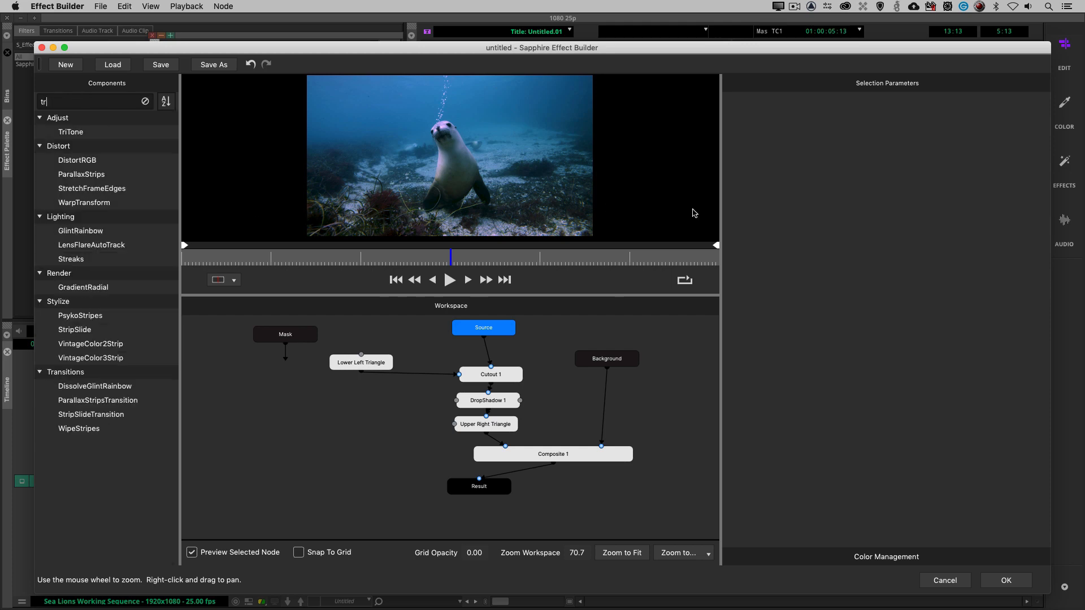
text(ansform)
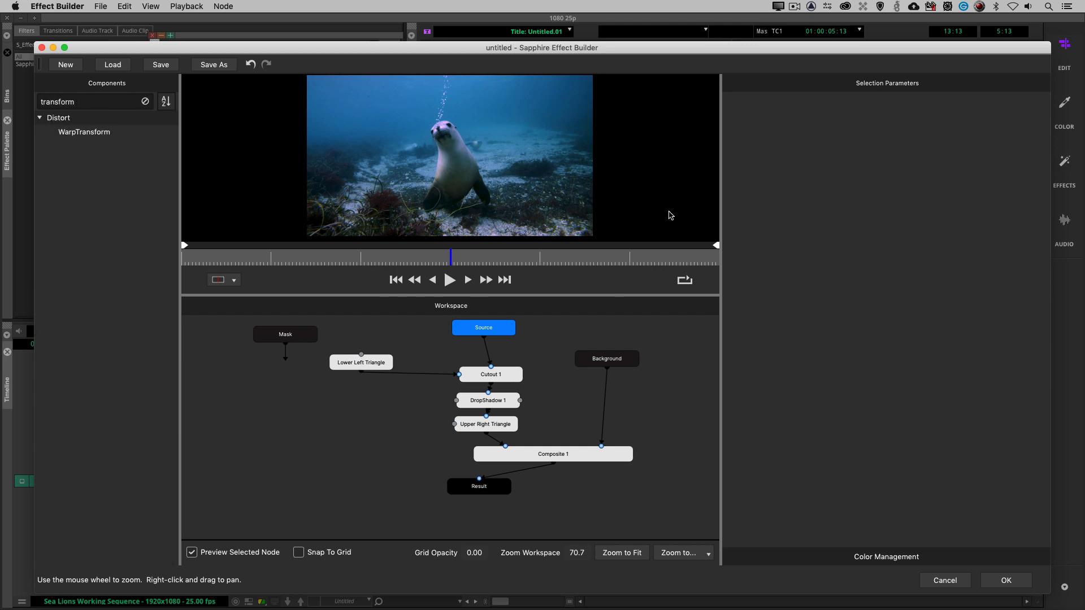
drag(68, 132, 490, 356)
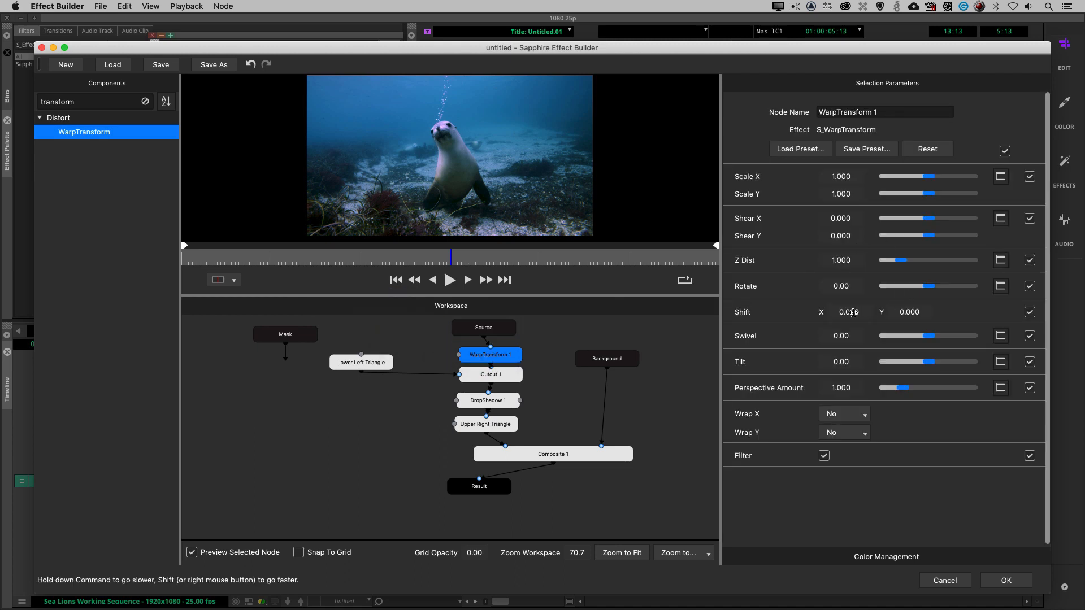
Shift the footage in WarpTransform 1 to X -0.790, Y -0.220, stop exposing its parameters, and preview the full composite.
drag(850, 313, 806, 317)
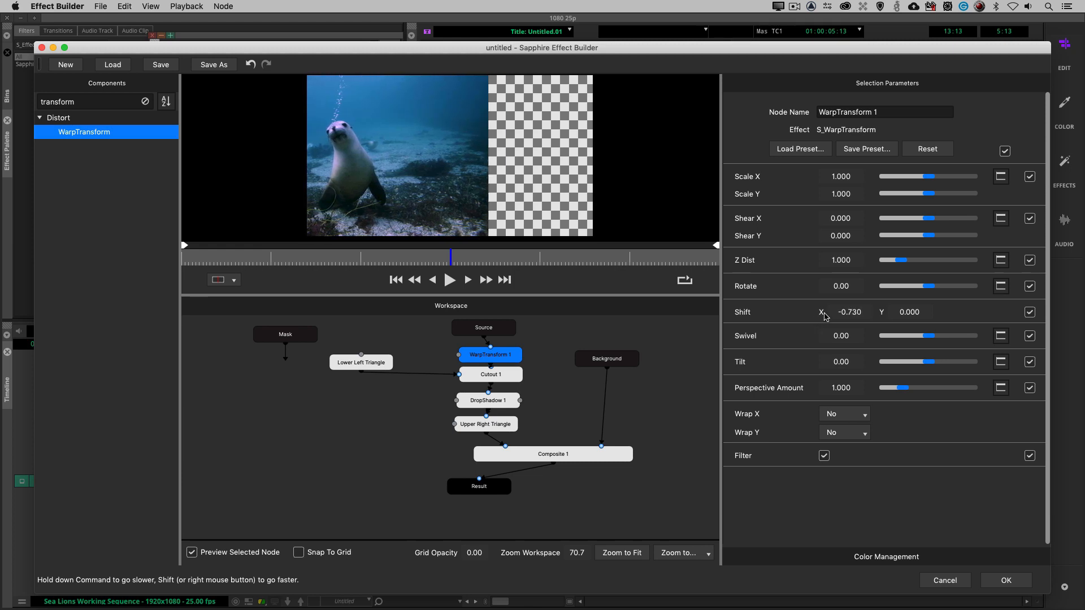
click(498, 376)
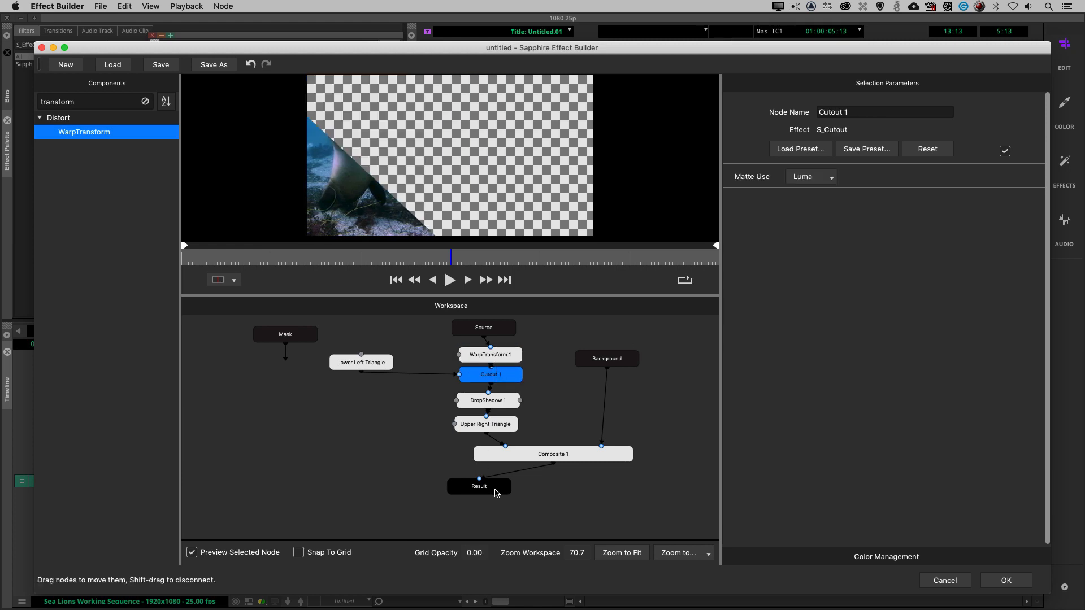
click(253, 557)
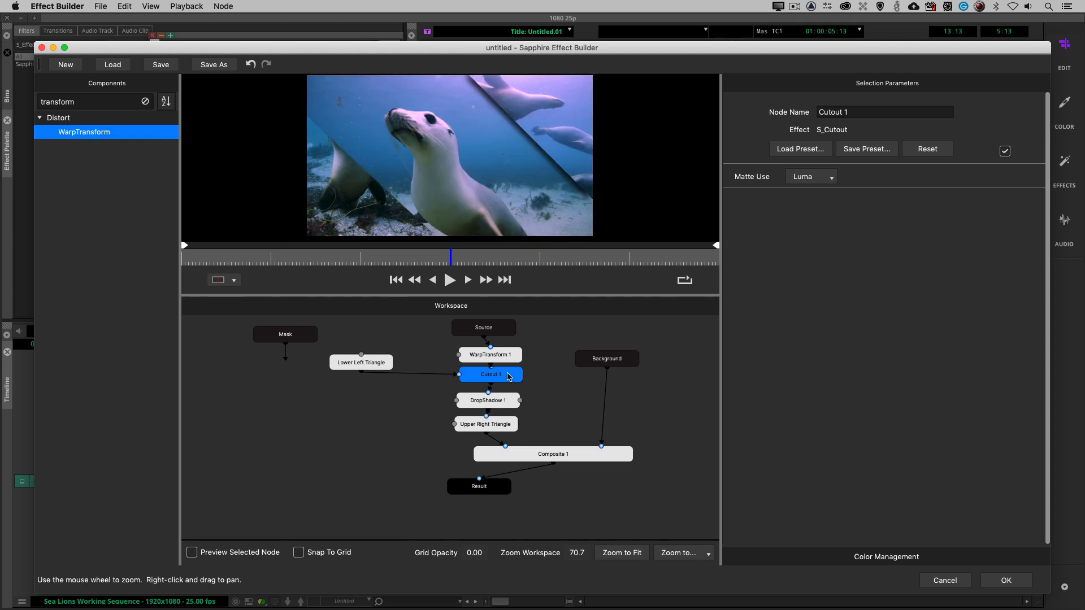
click(497, 355)
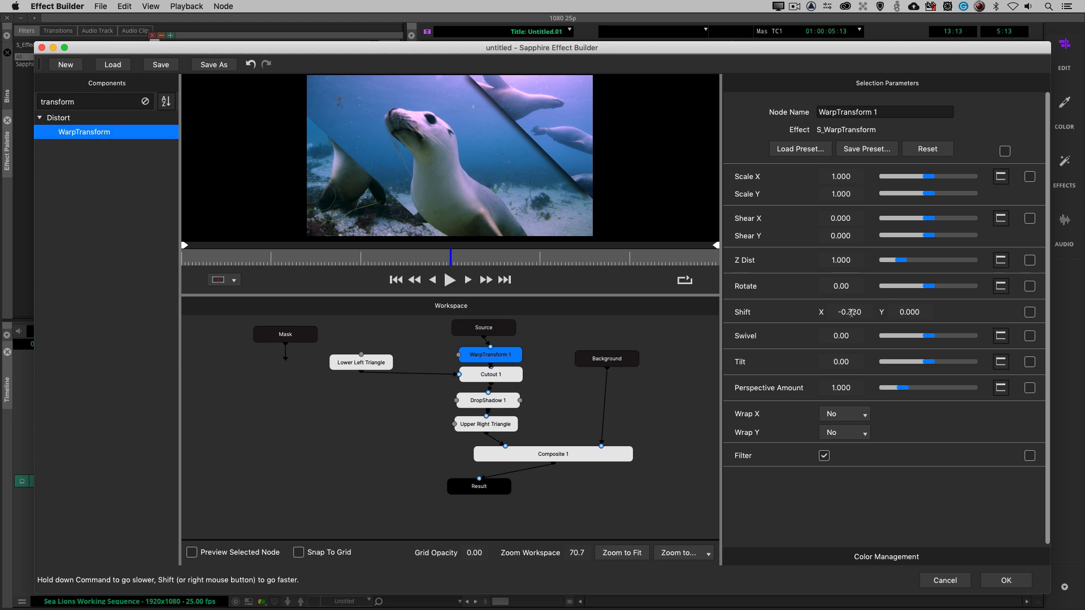
drag(852, 311, 896, 315)
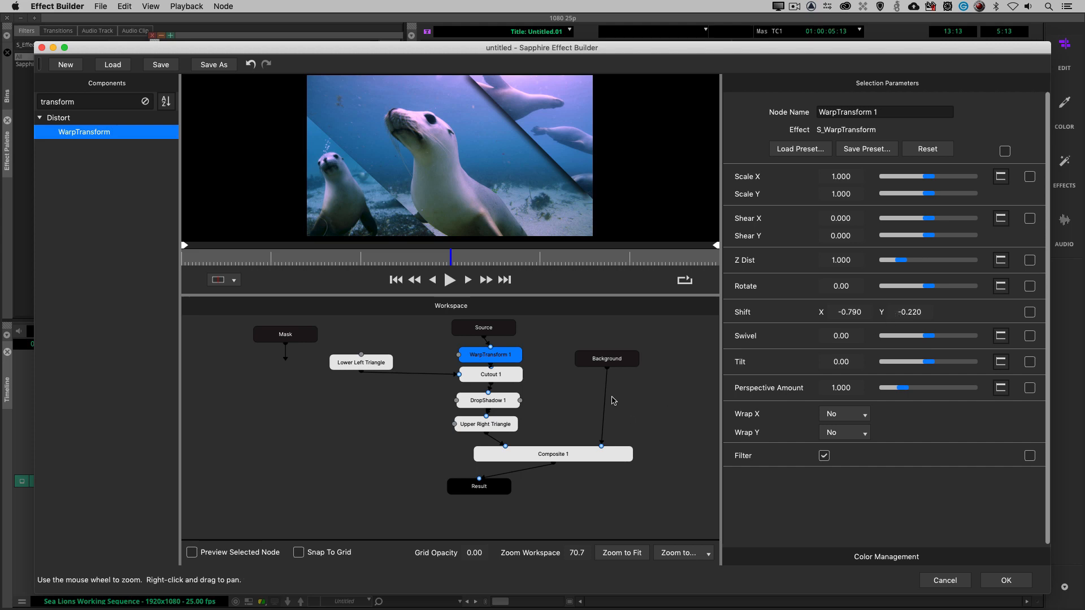
click(476, 493)
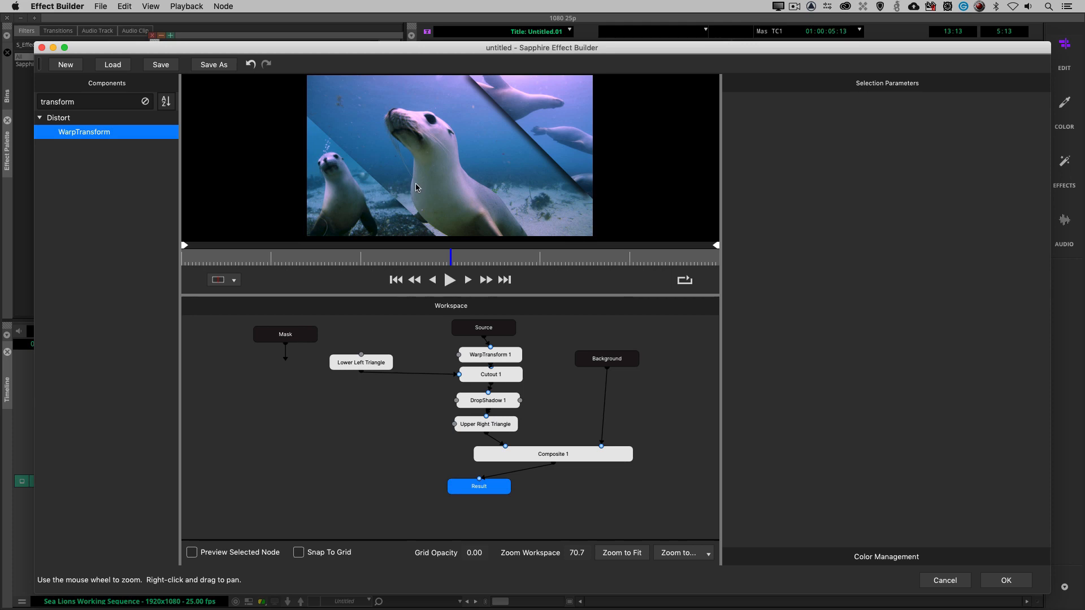
Set the DropShadow 1 node's Shift to X 0.010 and Y 0.010.
click(487, 401)
drag(844, 178, 846, 176)
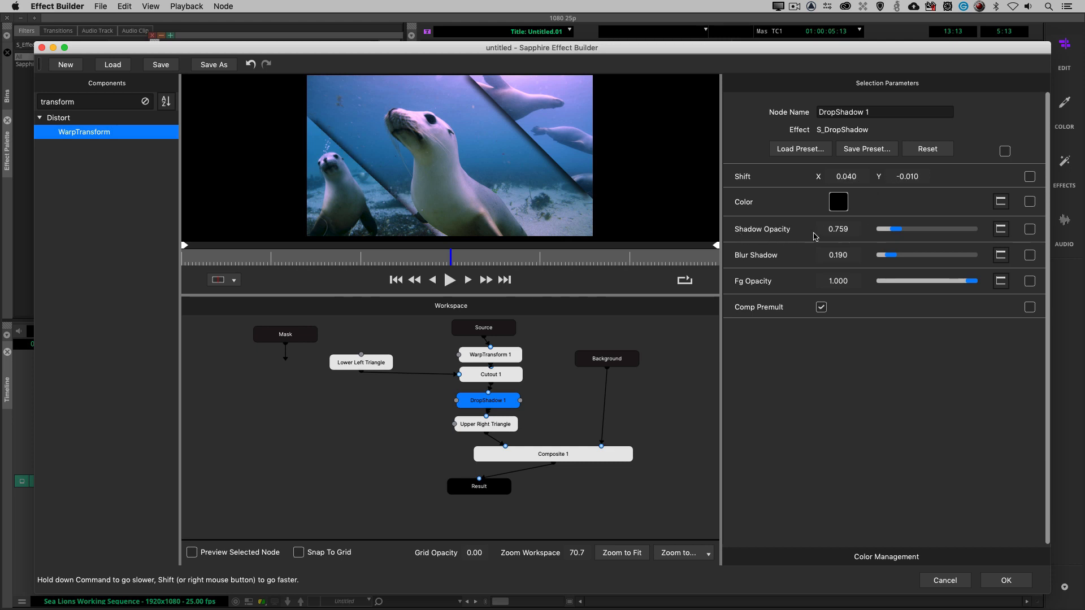
drag(909, 176, 852, 176)
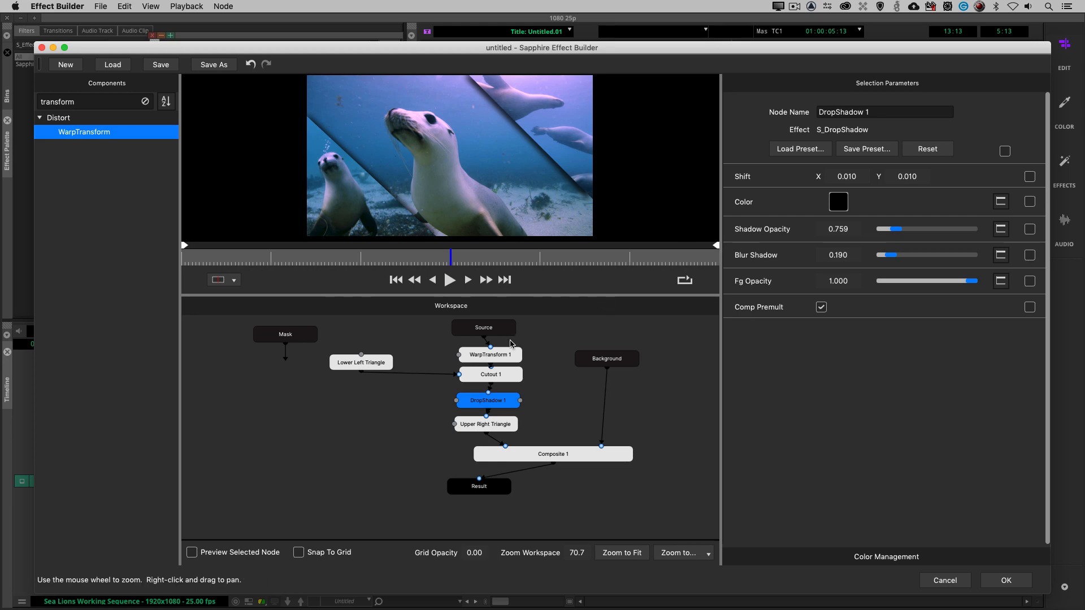
Rename the Upper Right Triangle transform node below DropShadow 1 as Lower Left Triangle.
click(485, 426)
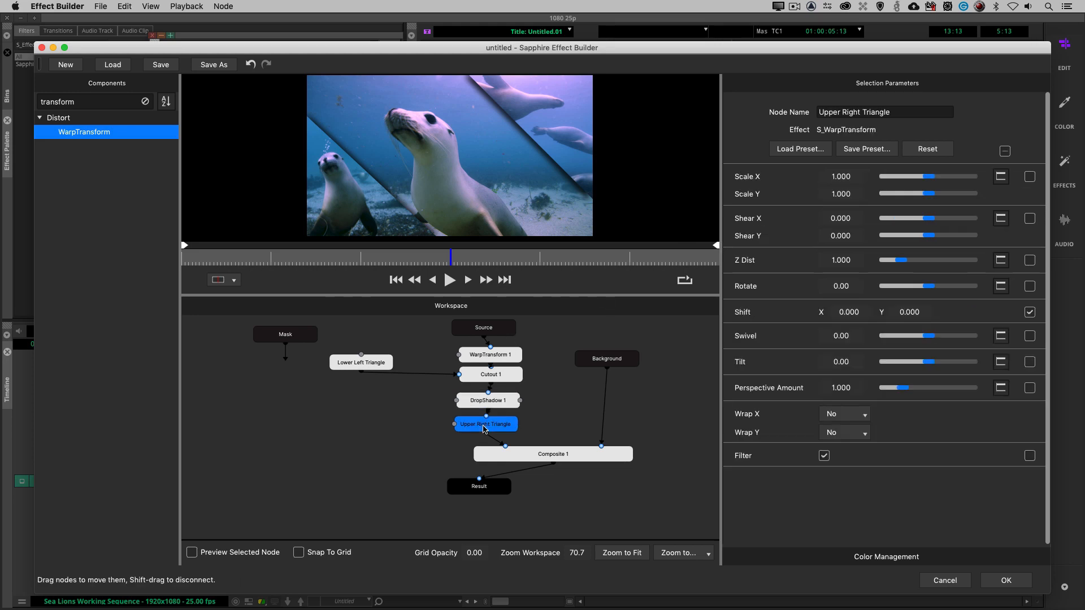
click(860, 111)
click(860, 110)
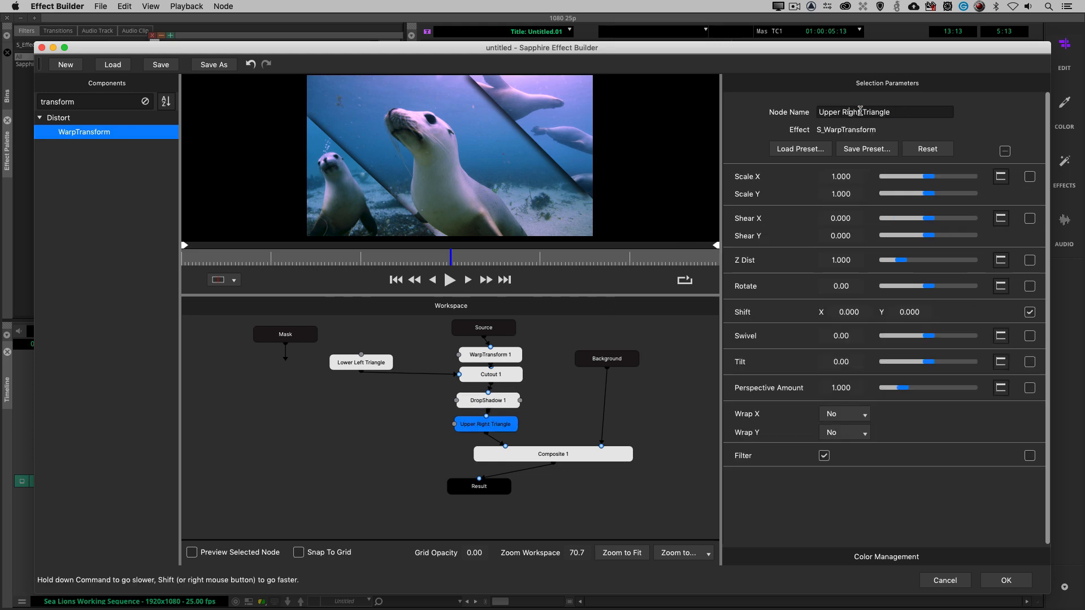
drag(860, 111, 750, 109)
text(Lower Left)
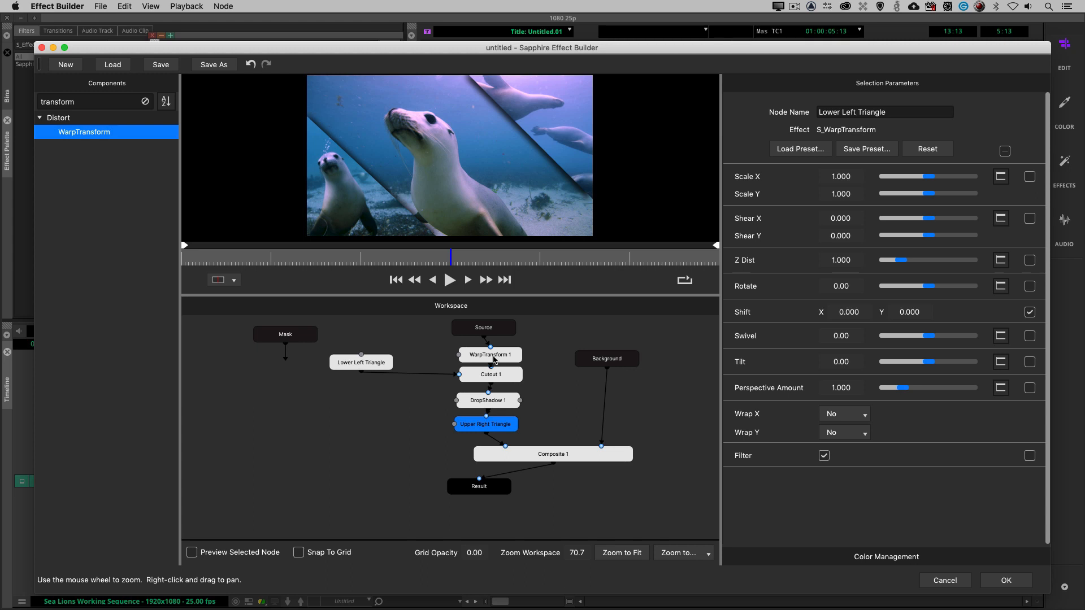
Review the settings of the transform, cutout, shadow and triangle nodes, then accept the edited effect.
click(493, 358)
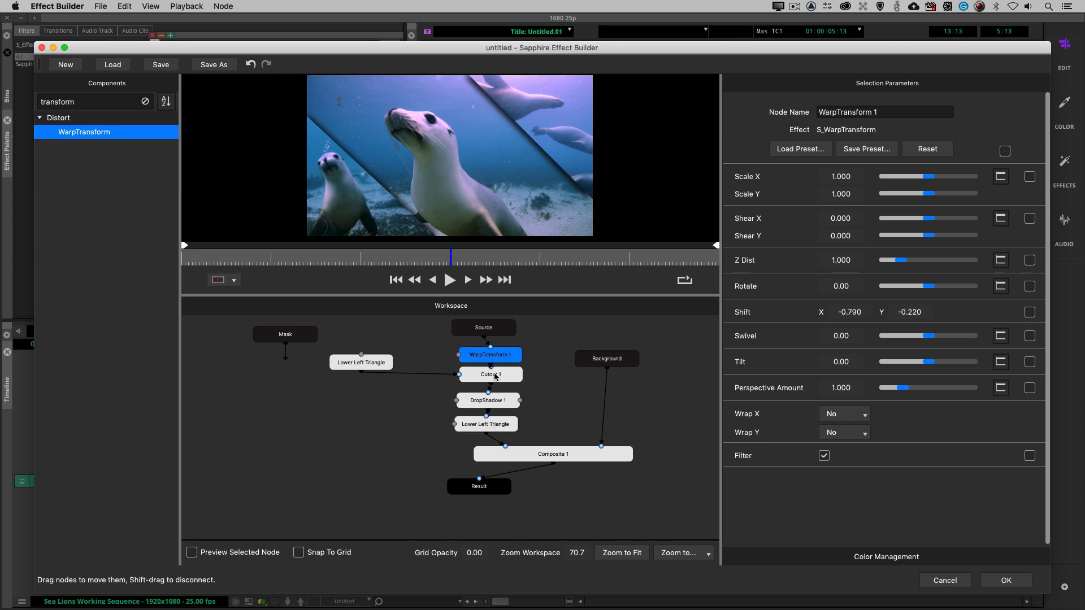
click(495, 376)
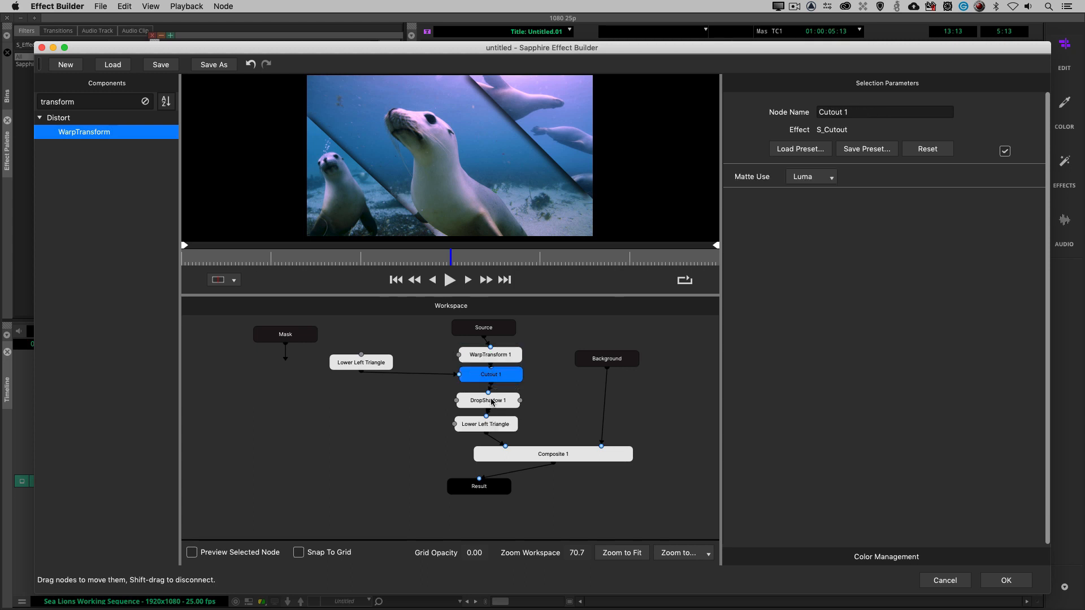
click(489, 400)
click(489, 428)
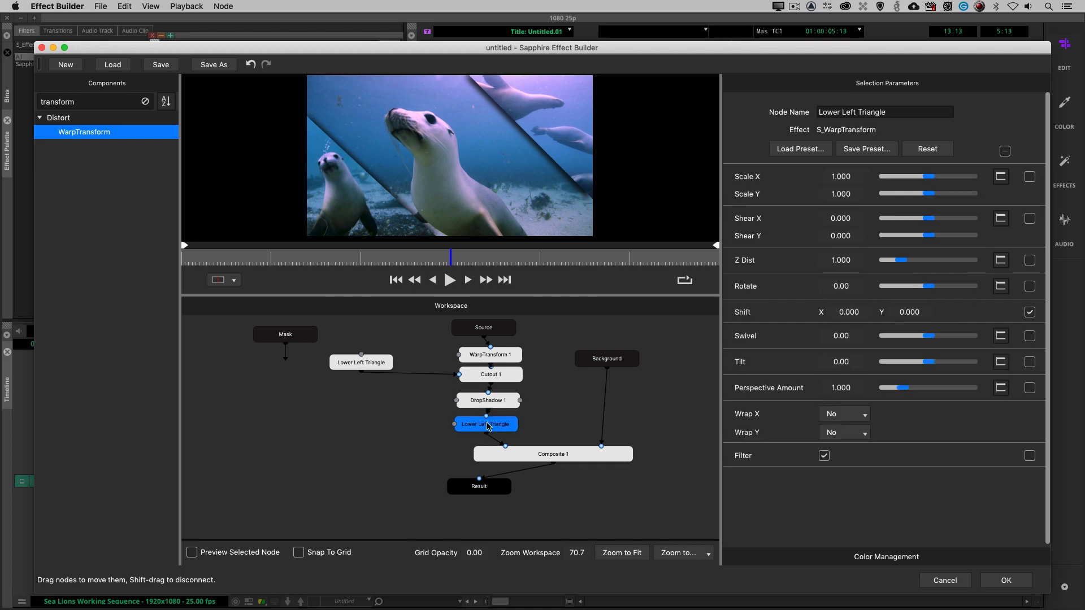
click(374, 363)
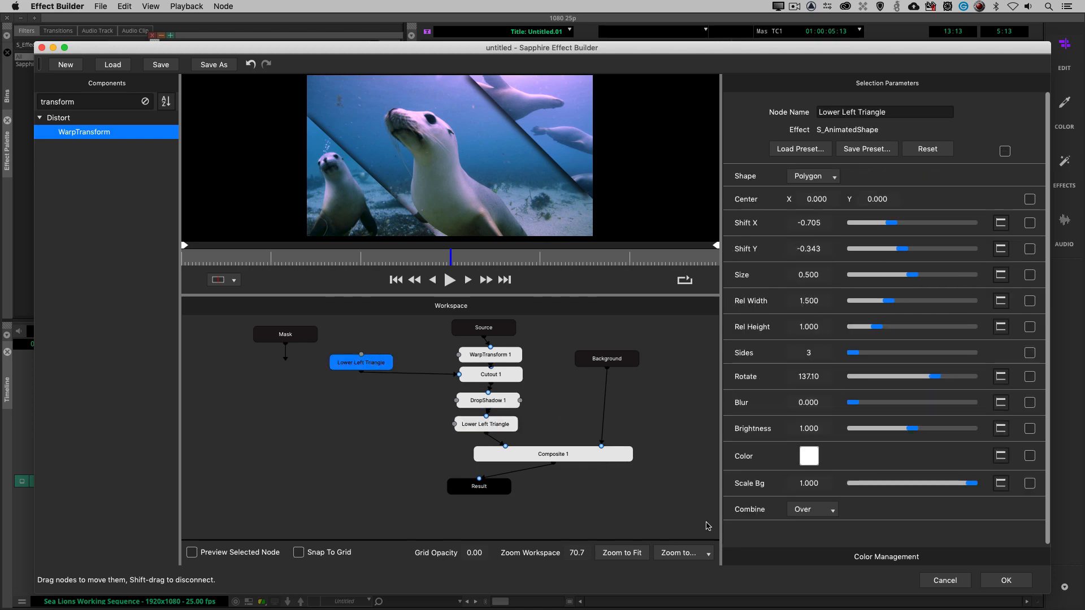
click(1006, 581)
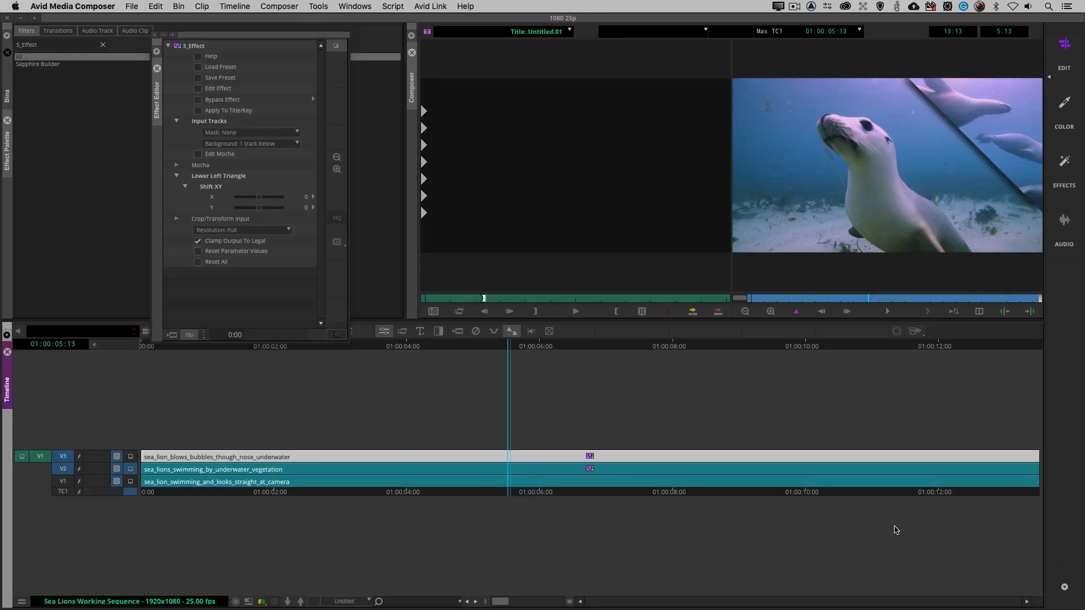
Monitor track V3 to see the full composite, then show the V2 clip's exposed effect parameters.
click(210, 36)
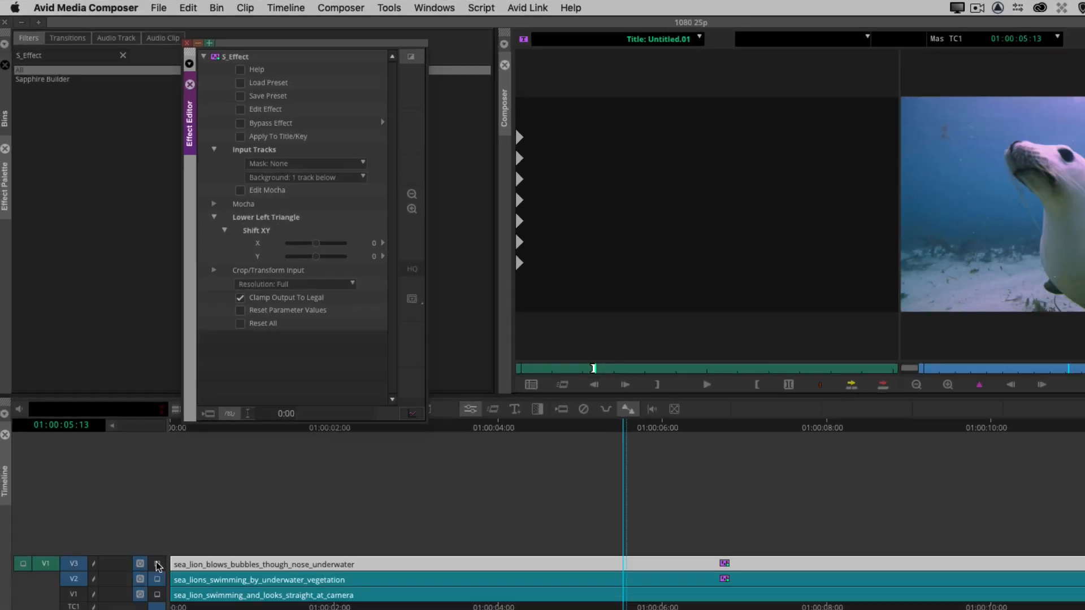
click(131, 457)
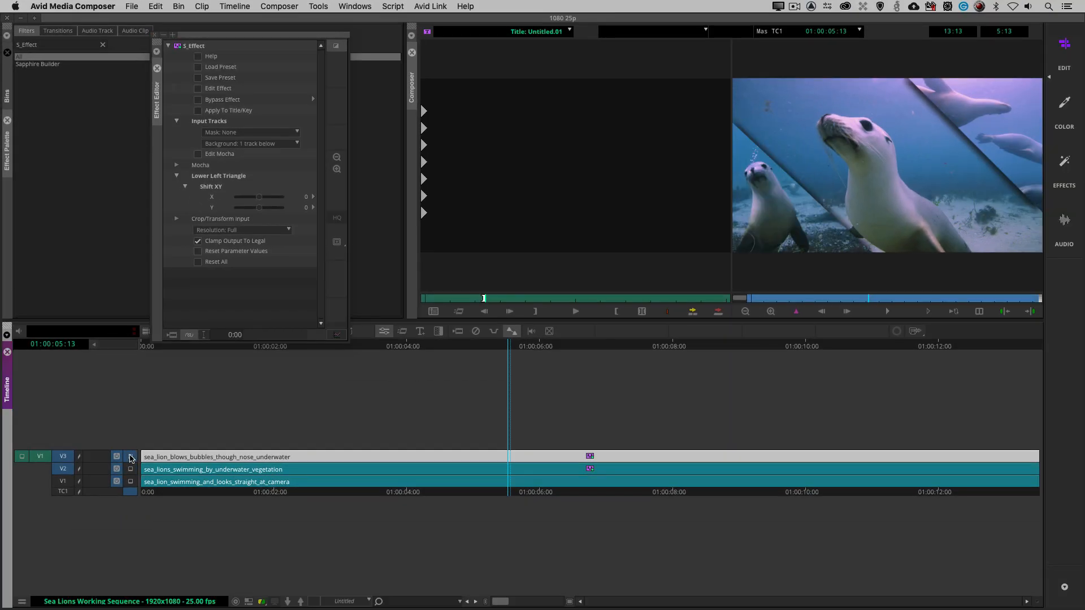
click(510, 469)
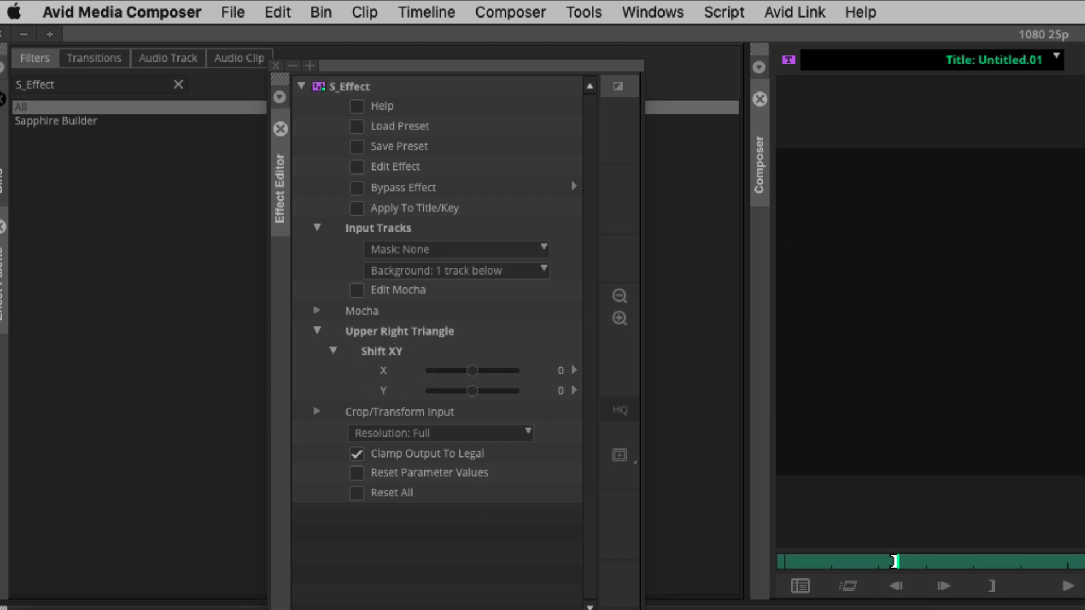
Leave effect editing and play the sequence from its start, stopping at 01:00:01:05.
click(361, 492)
drag(360, 491, 182, 466)
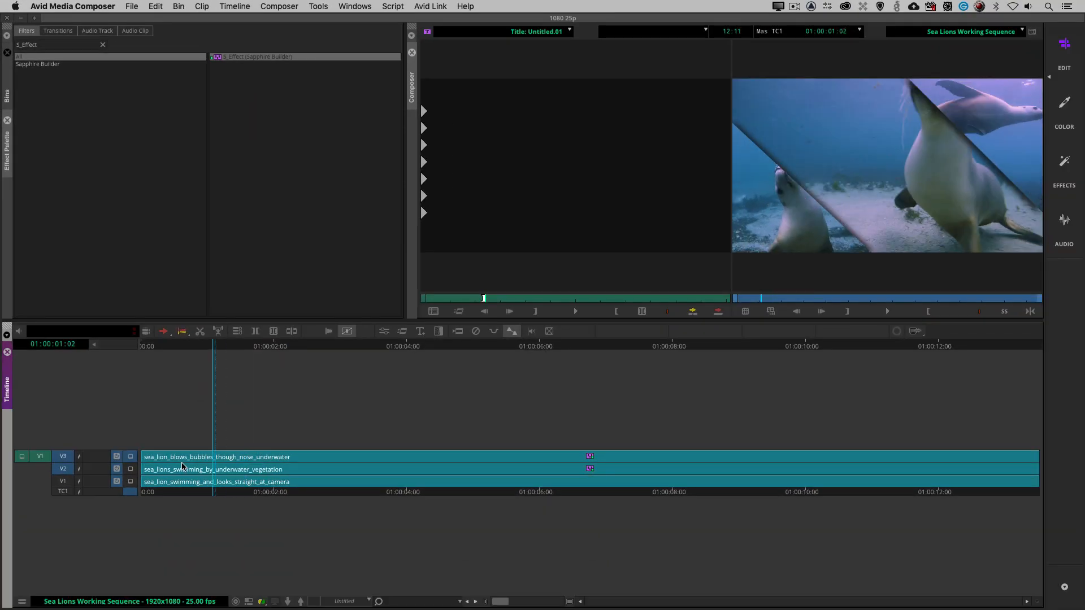
key(Home)
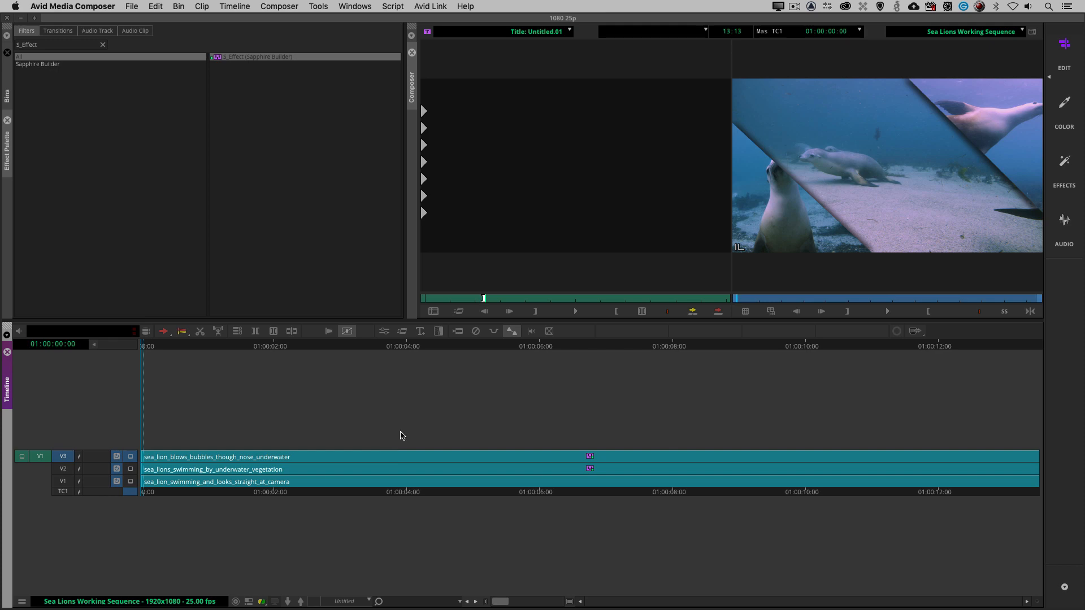
key(space)
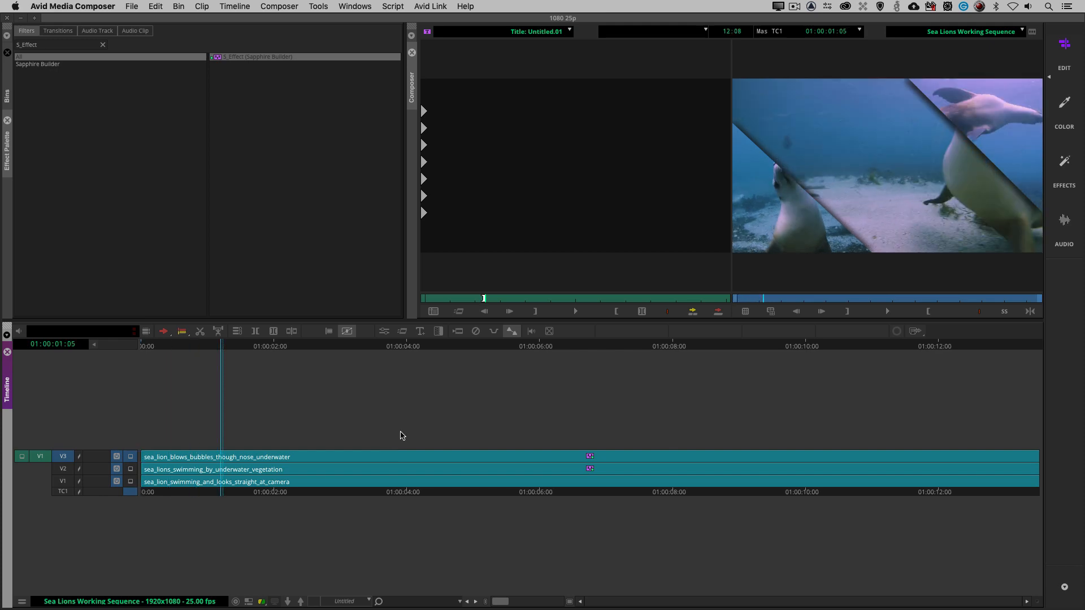
Open the V3 clip's S_Effect parameters with keyframe graphs and add a Lower Left Triangle Shift X keyframe at 01:00:01:05.
key(super+8)
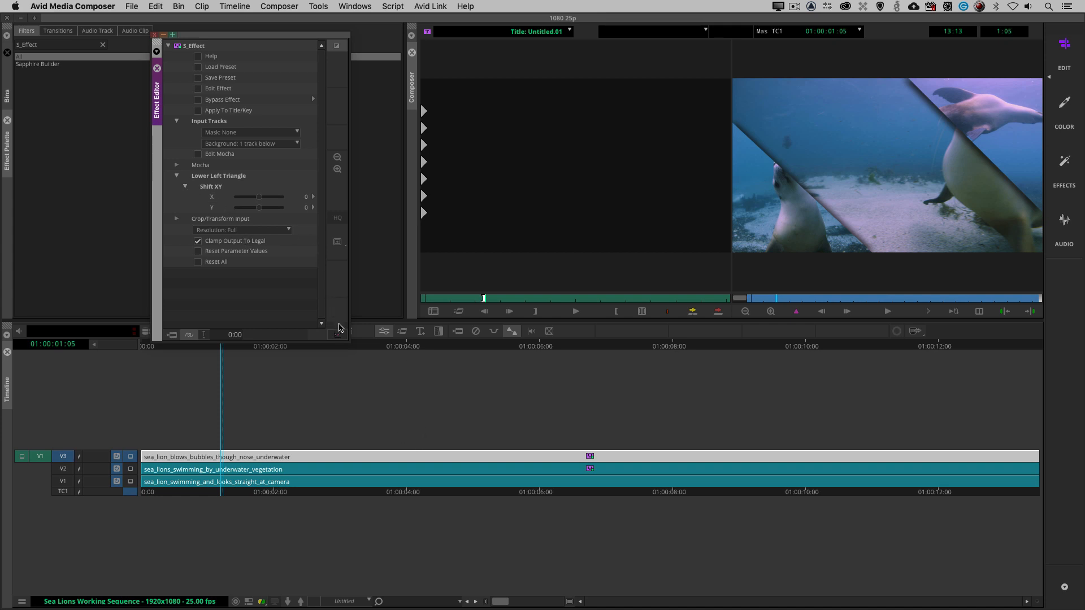
click(337, 333)
drag(296, 38, 205, 39)
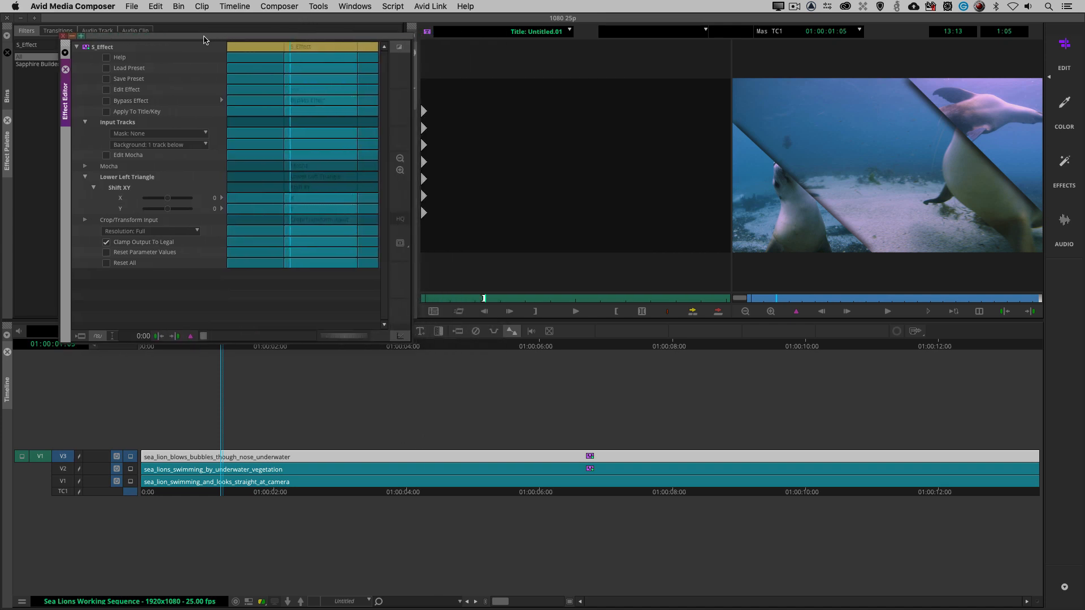
right_click(299, 202)
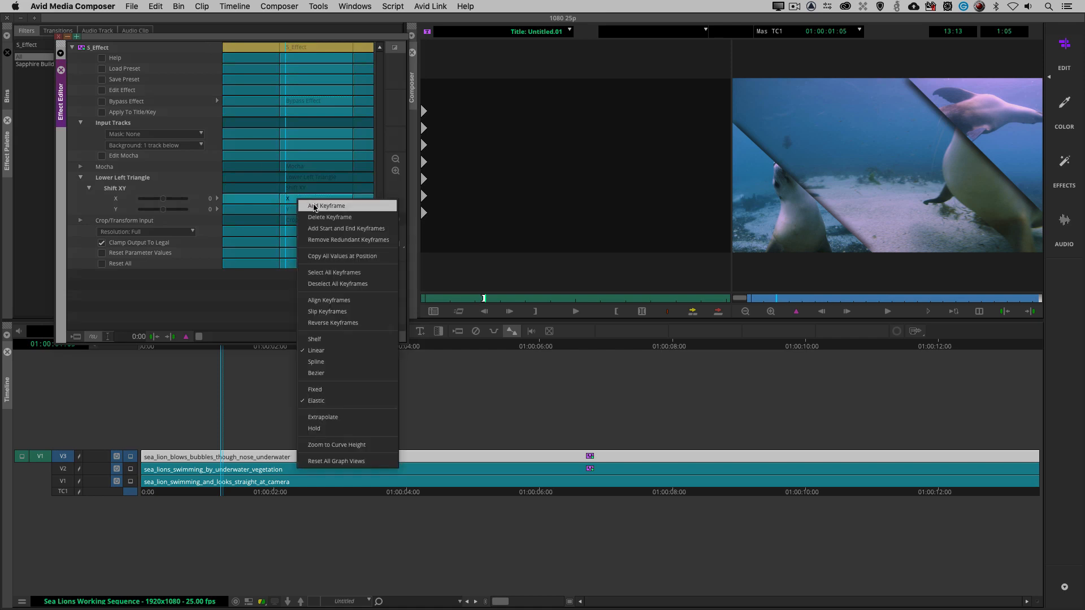
click(313, 206)
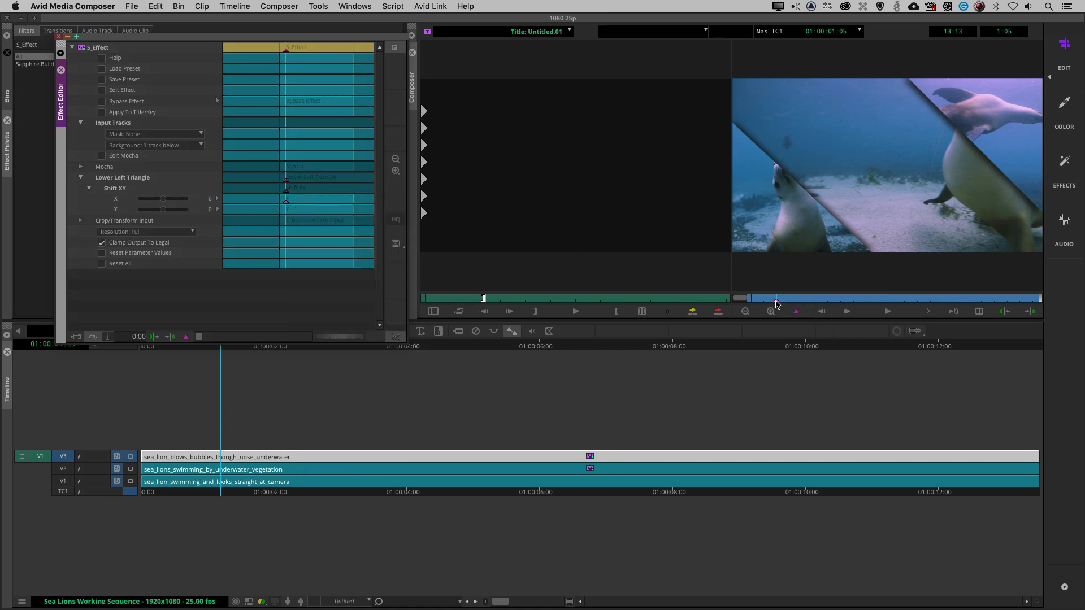
Add a second Lower Left Triangle Shift X keyframe on the V3 clip at 01:00:02:10.
click(775, 301)
key(2)
key(2)
key(2)
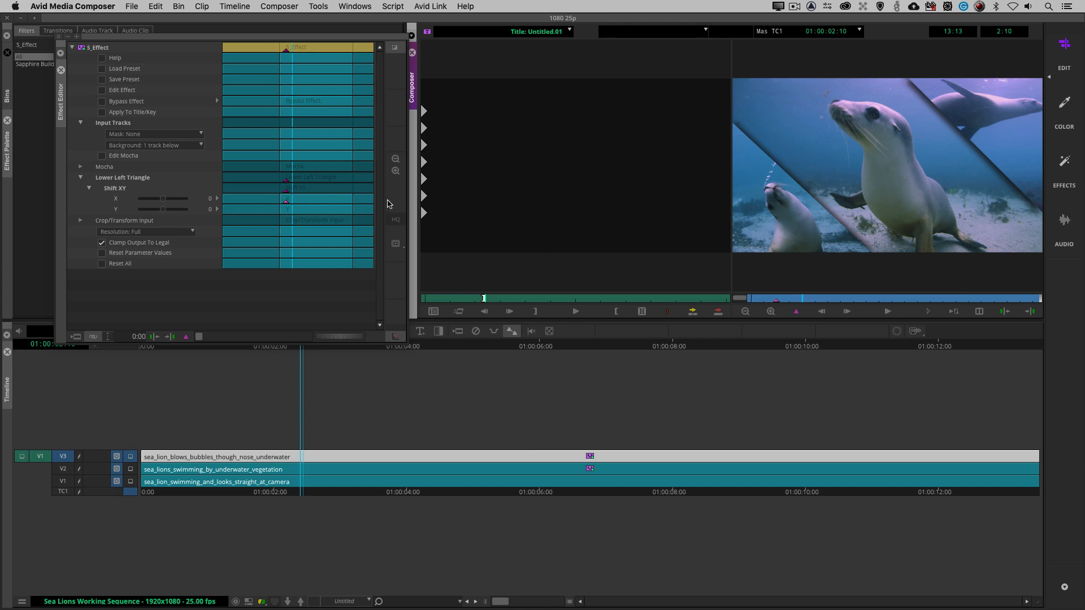
right_click(308, 202)
click(317, 208)
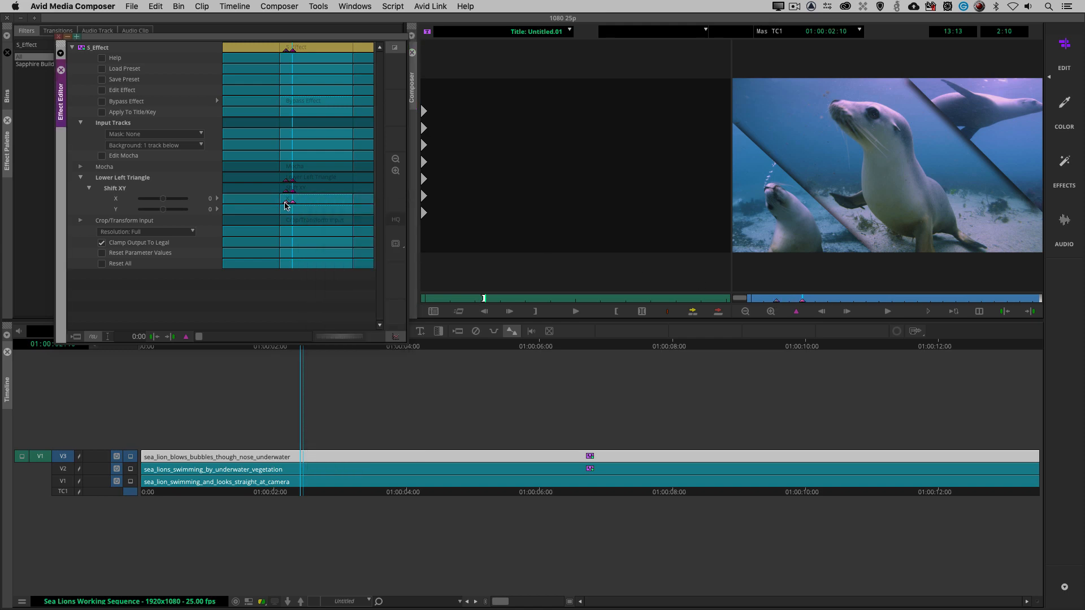
Set the first Lower Left Triangle keyframe's Shift X to -500.
click(286, 205)
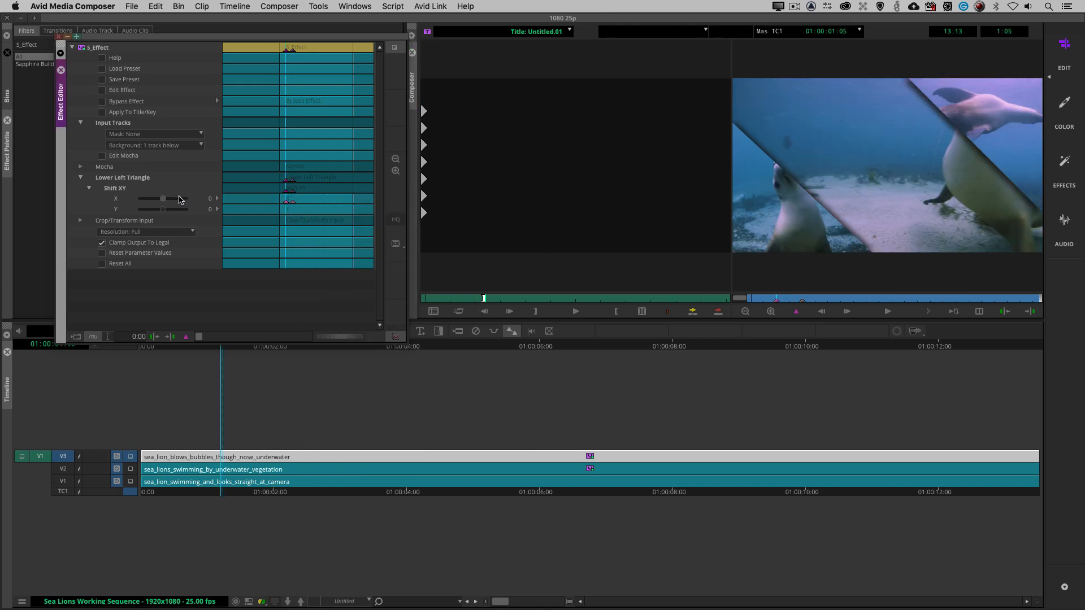
drag(164, 201, 154, 202)
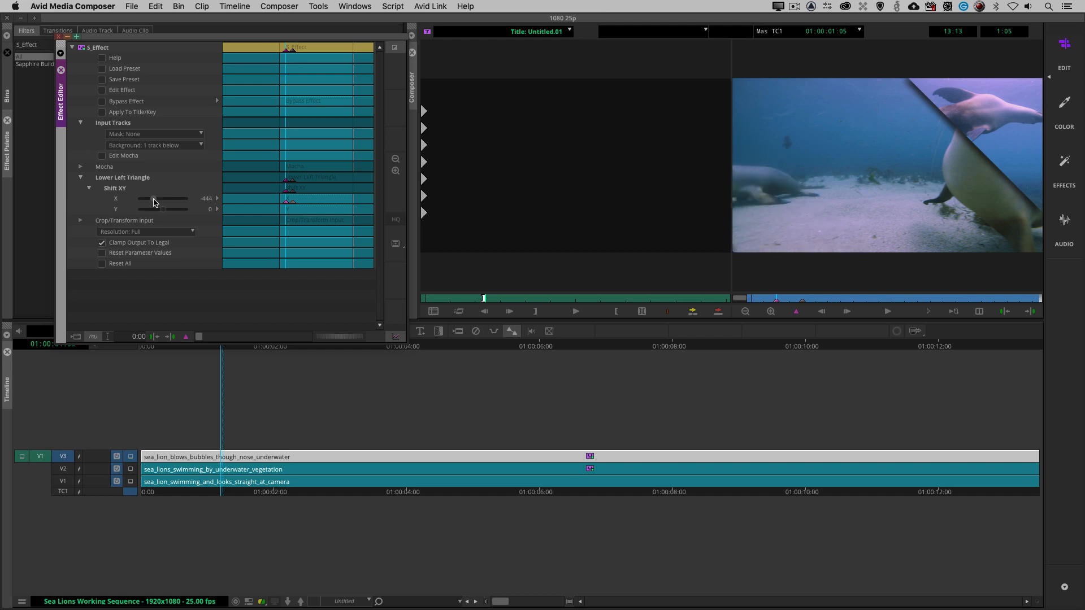
drag(155, 202, 153, 202)
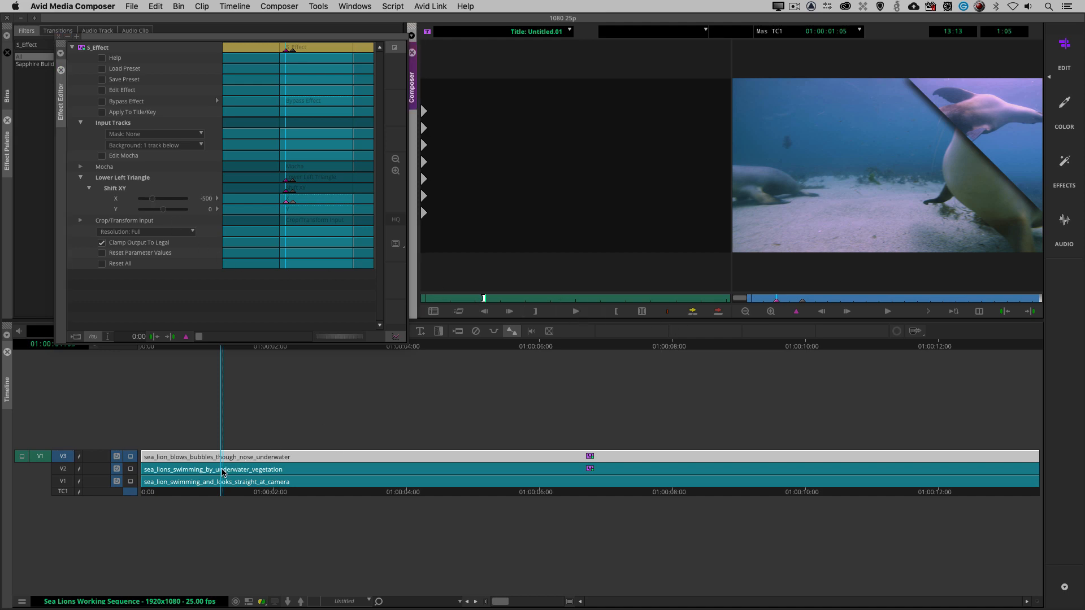
Add Upper Right Triangle Shift X keyframes on the V2 clip at 01:00:01:05 and 01:00:02:10.
click(226, 471)
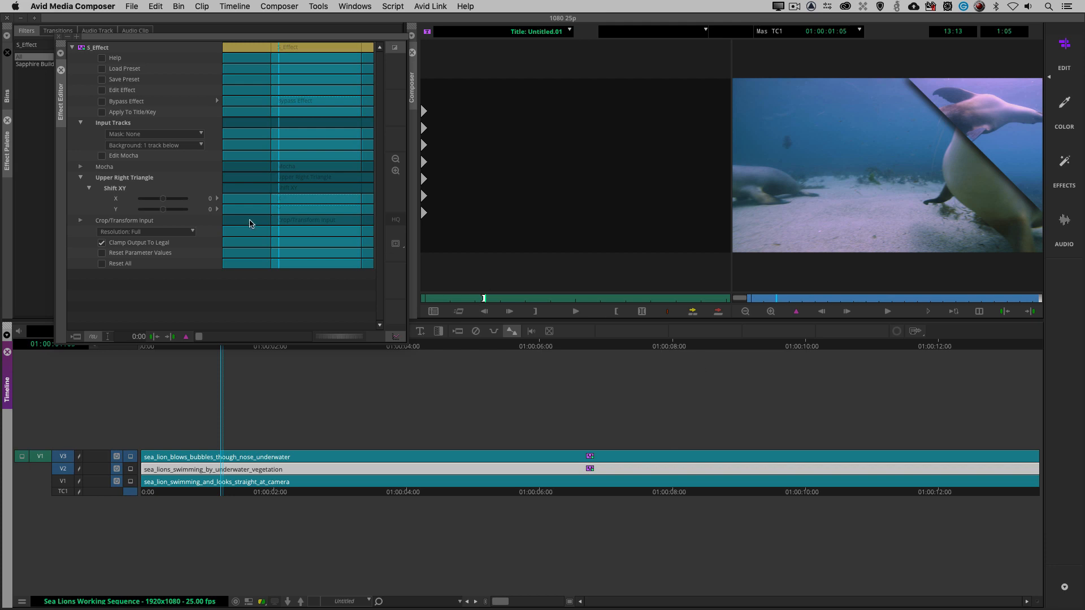
right_click(270, 203)
click(303, 210)
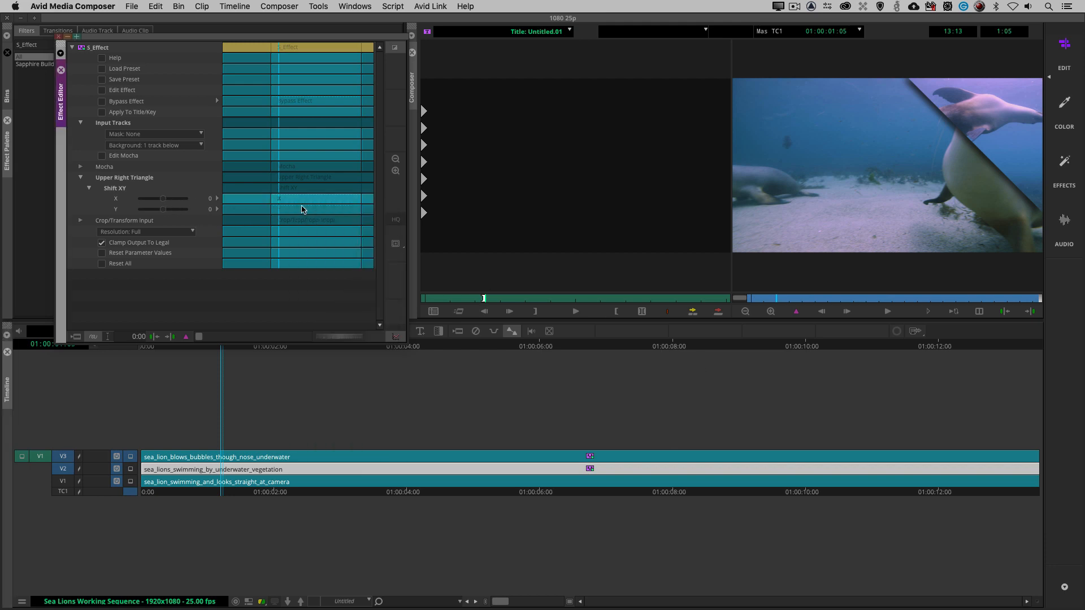
key(space)
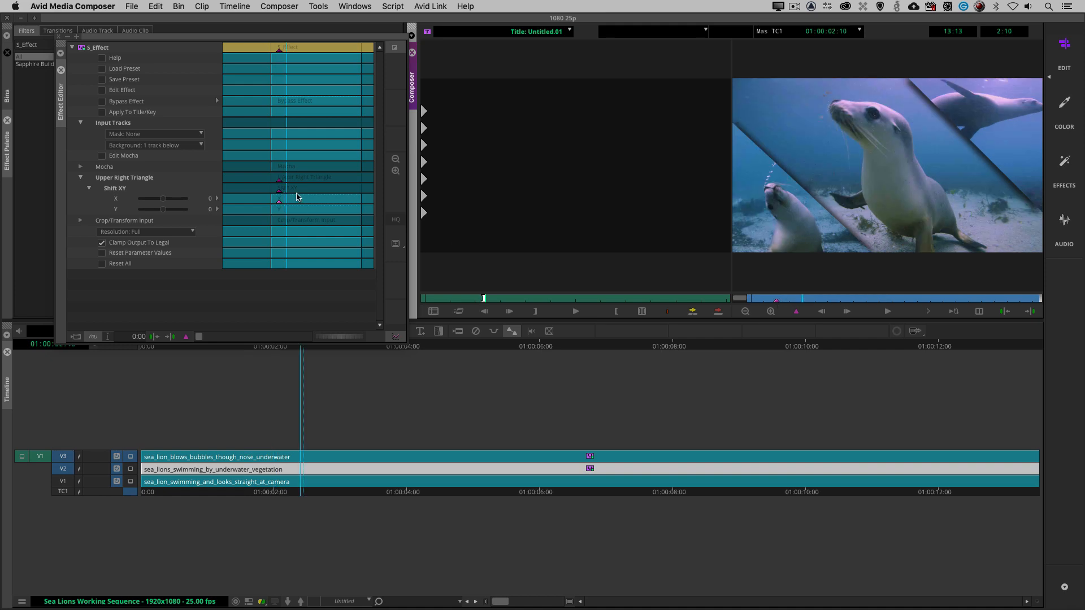
right_click(303, 203)
click(309, 208)
Increase Shift X at the first Upper Right Triangle keyframe to move the triangle out of frame, then scrub the sequence to 01:00:12:04.
click(279, 202)
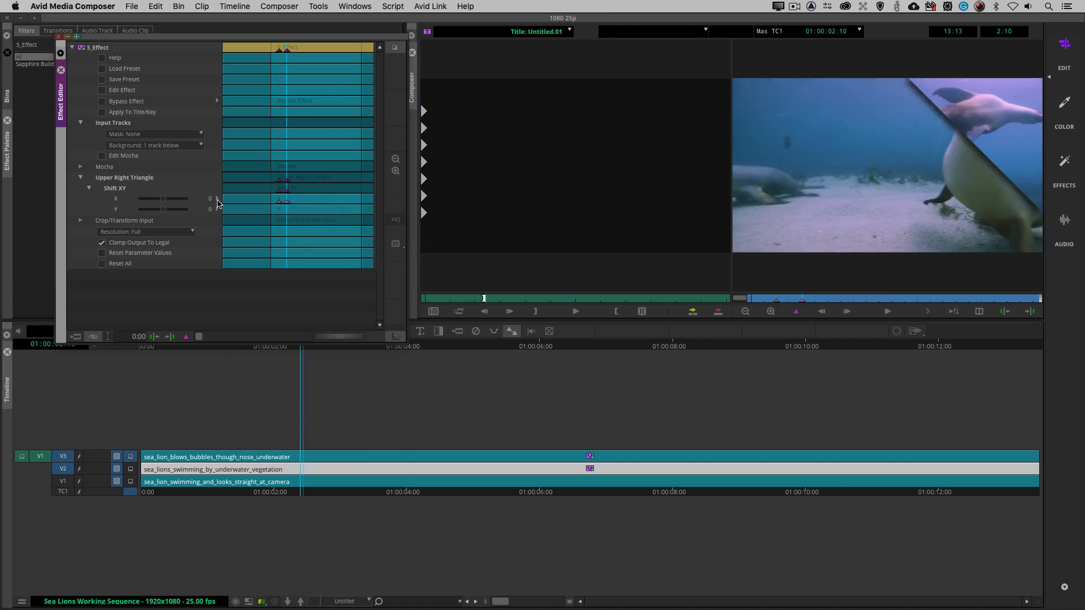
drag(164, 200, 183, 201)
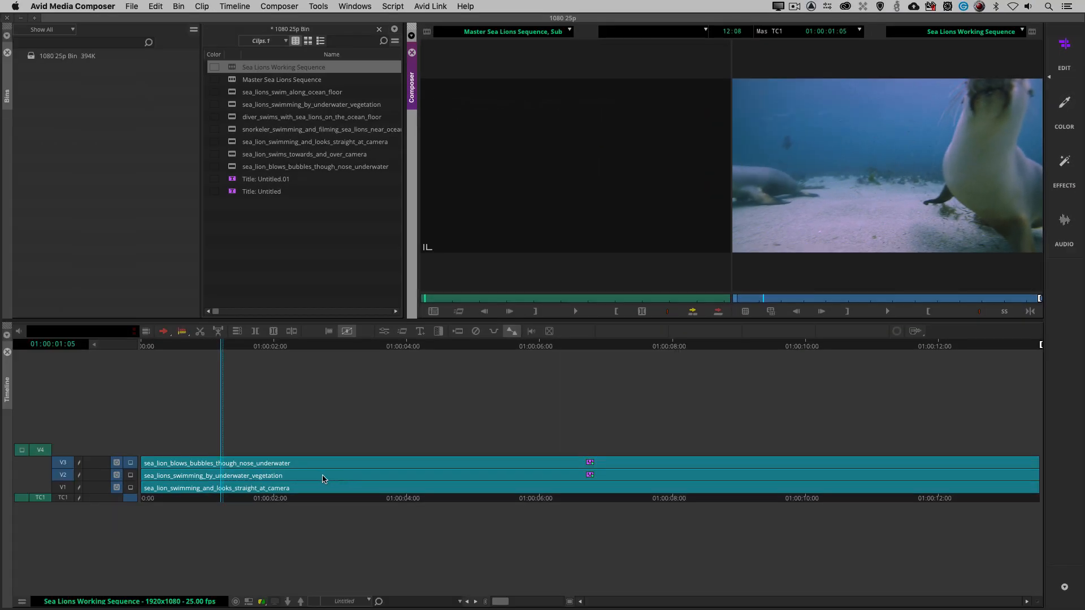
drag(277, 473, 952, 511)
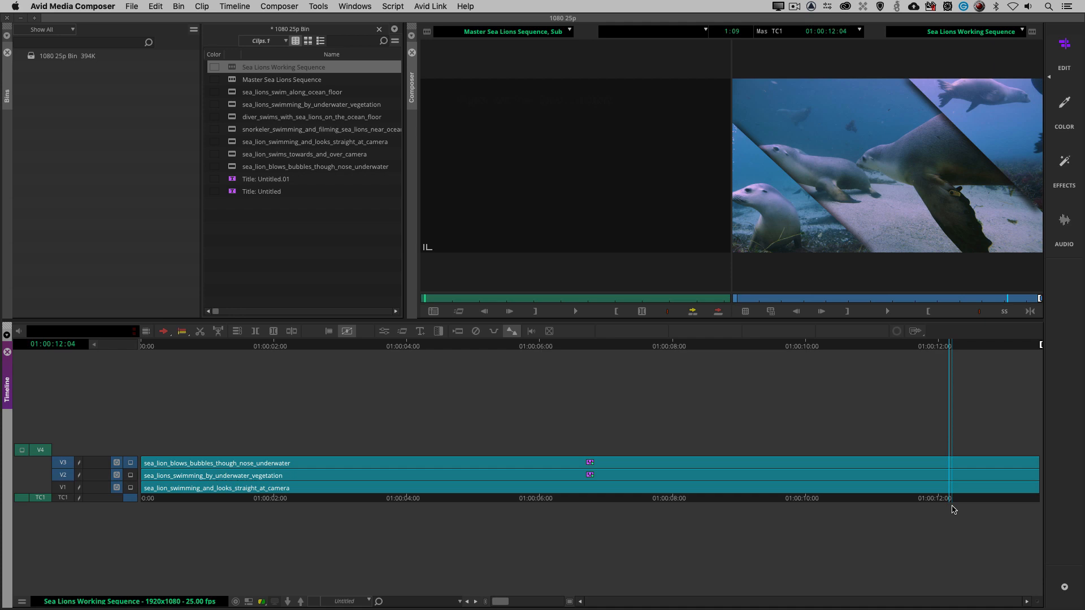